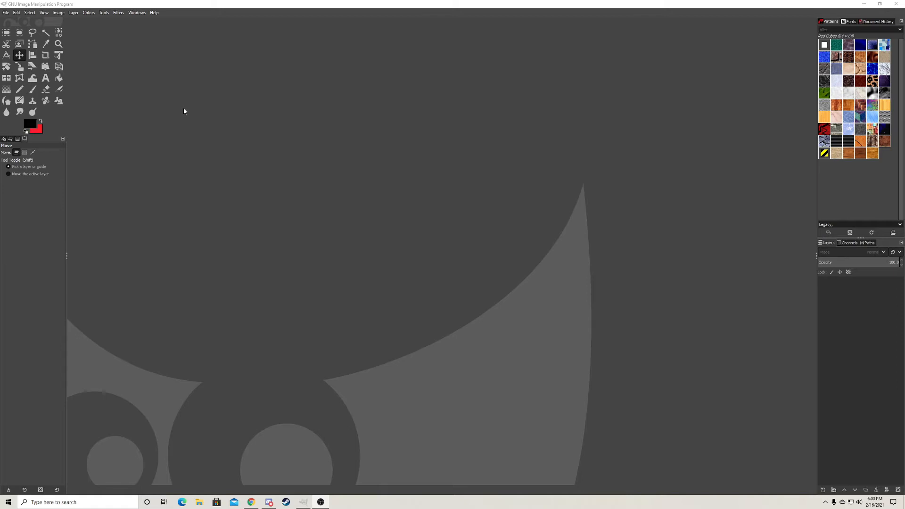
- Open Chevrolet Camaro ZL1 Gen 6.psd from the Templates Iracing folder in GIMPPortable, keeping its embedded color profile
{"action": "left_click", "coordinate": [6, 12]}
{"action": "left_click", "coordinate": [18, 40]}
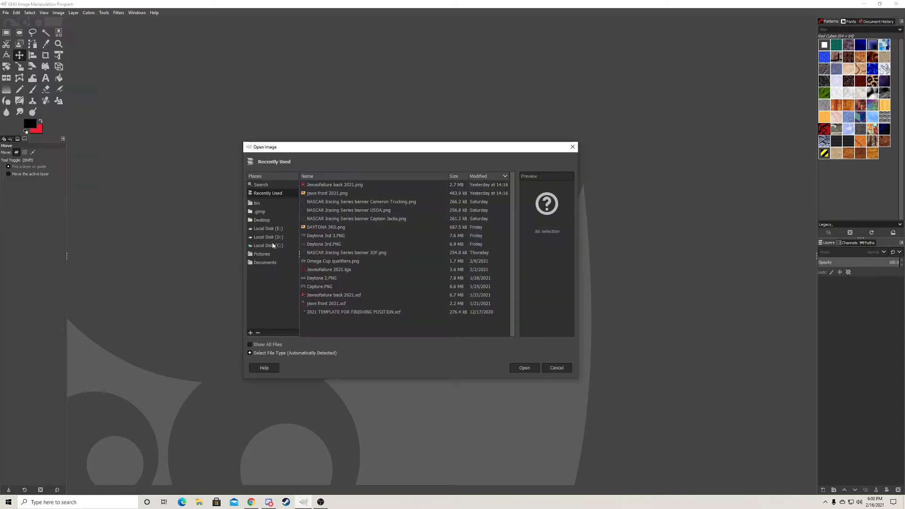
{"action": "left_click", "coordinate": [274, 246]}
{"action": "double_click", "coordinate": [331, 219]}
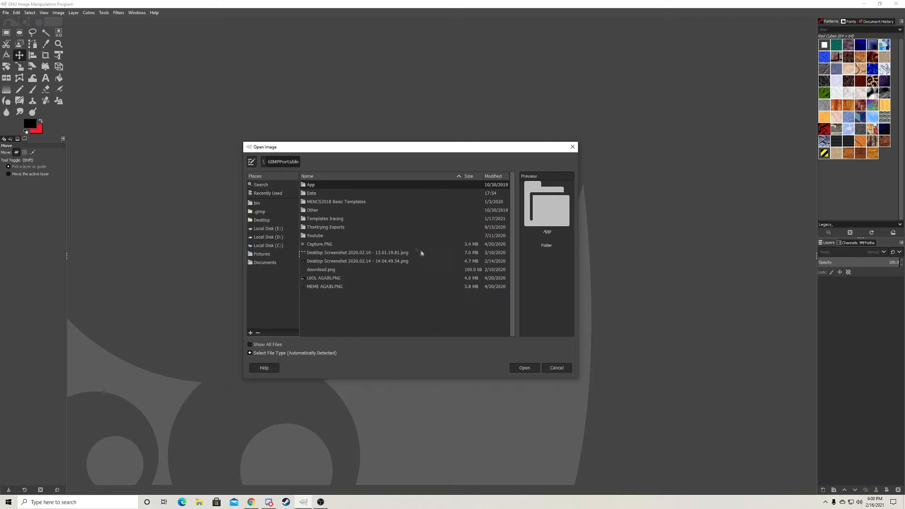
{"action": "double_click", "coordinate": [341, 219]}
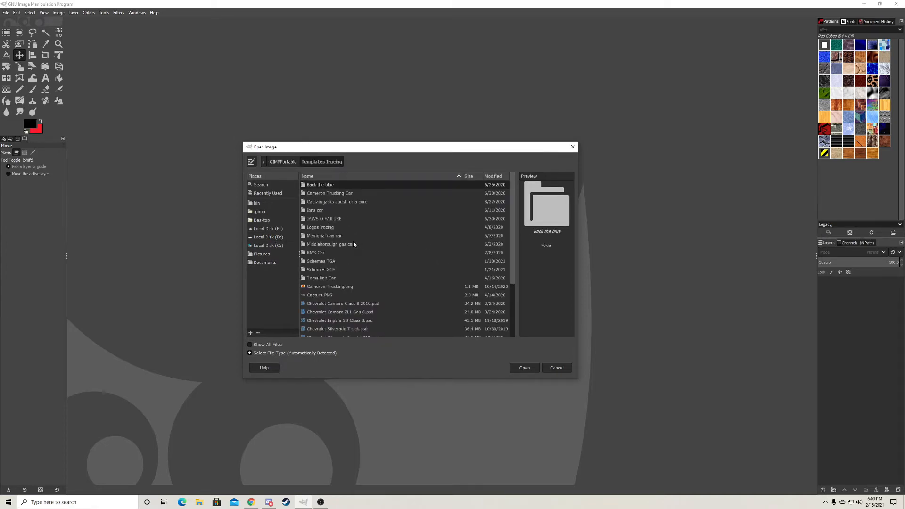
{"action": "scroll", "coordinate": [354, 249], "scroll_direction": "down", "scroll_amount": 3}
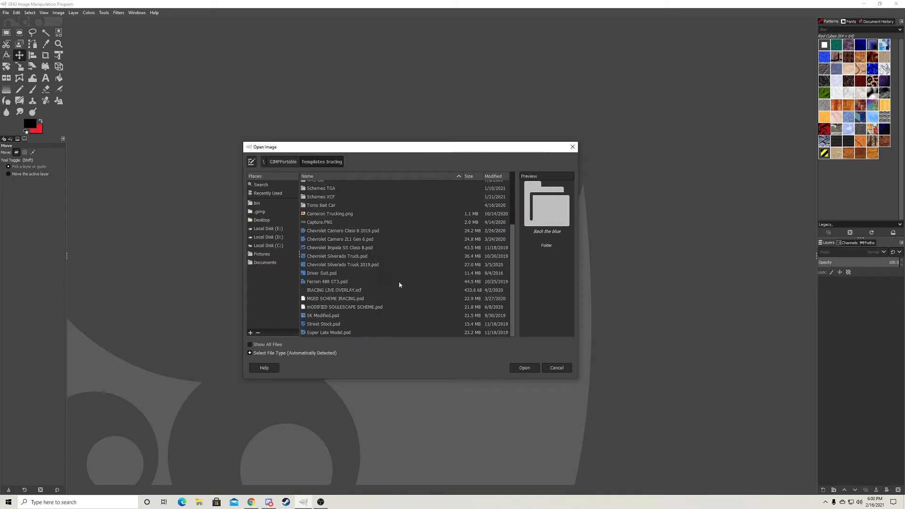
{"action": "double_click", "coordinate": [363, 241]}
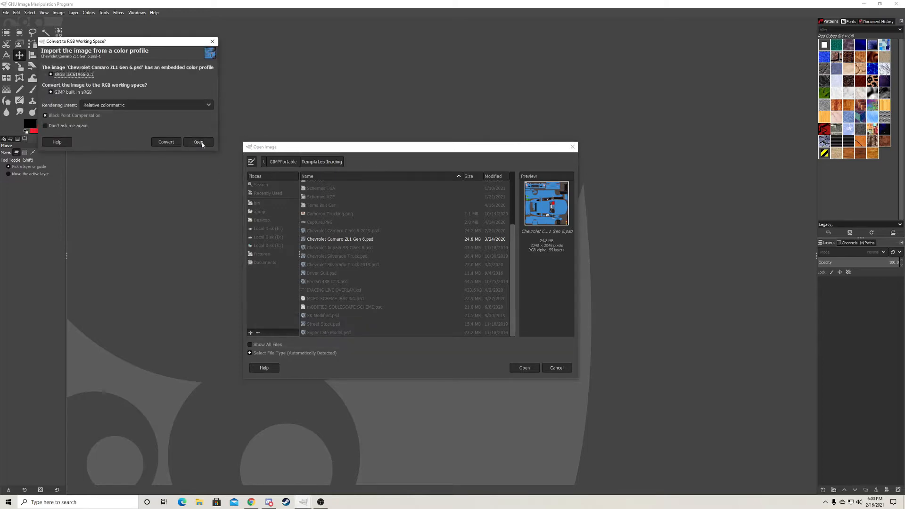
{"action": "left_click", "coordinate": [196, 141]}
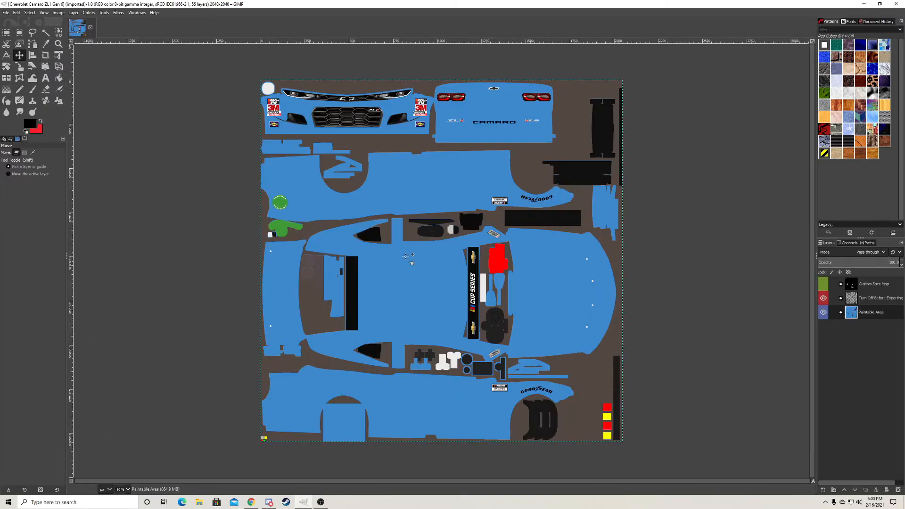
- Expand the Paintable Area and Turn Off Before Exporting layer groups and show the Wire layer
{"action": "left_click", "coordinate": [841, 312]}
{"action": "left_click", "coordinate": [840, 298]}
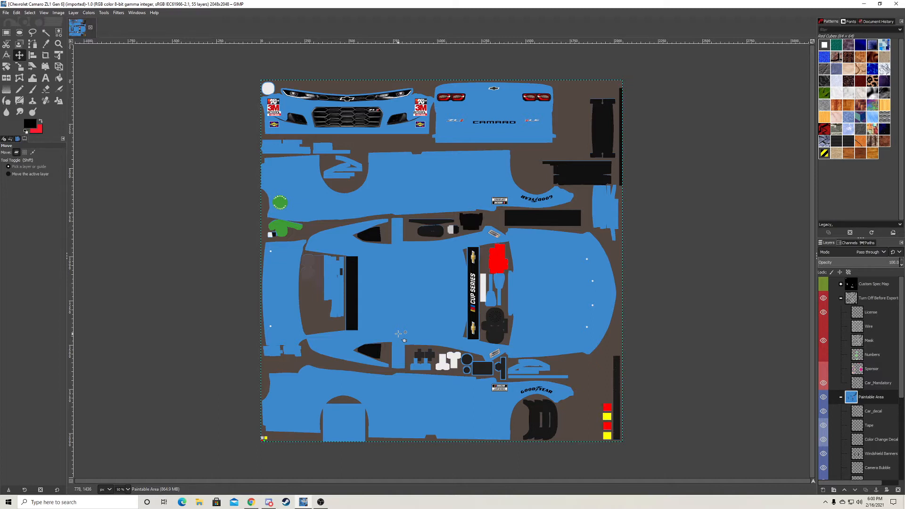
{"action": "left_click", "coordinate": [866, 329]}
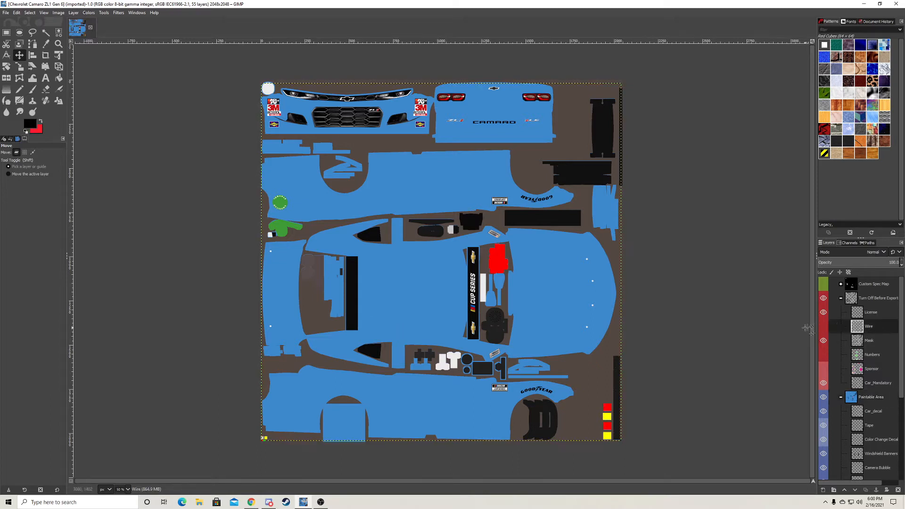
{"action": "left_click", "coordinate": [824, 327]}
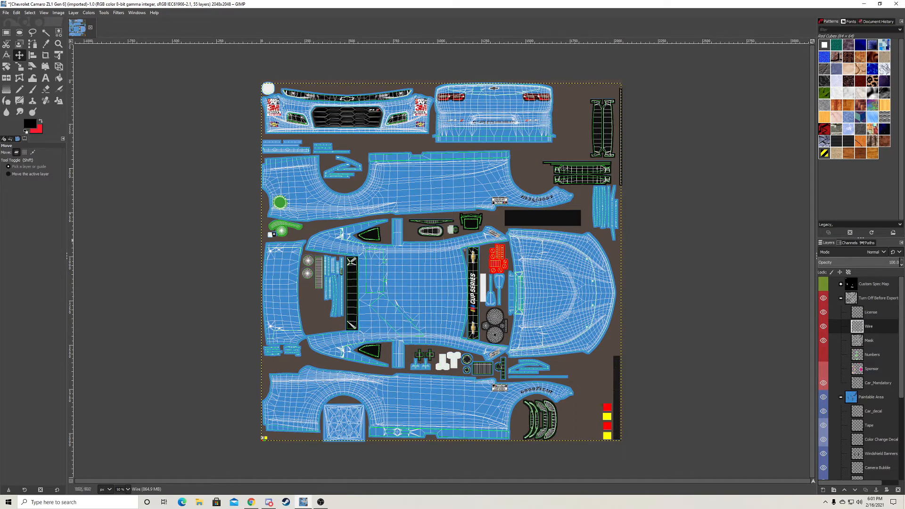
- Select the Wire layer's lines from its alpha and paint over the car's roof in black with the 2. Hardness 100 brush
{"action": "right_click", "coordinate": [876, 329]}
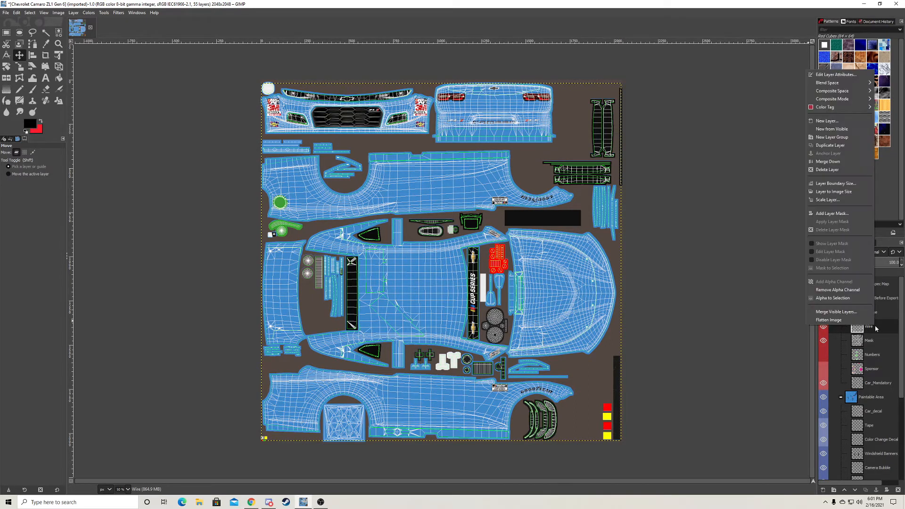
{"action": "left_click", "coordinate": [854, 298]}
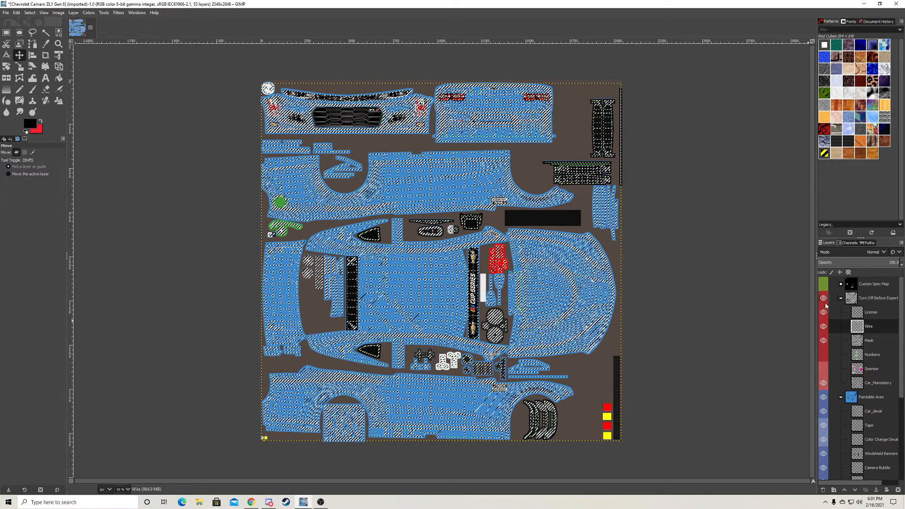
{"action": "key", "text": "p"}
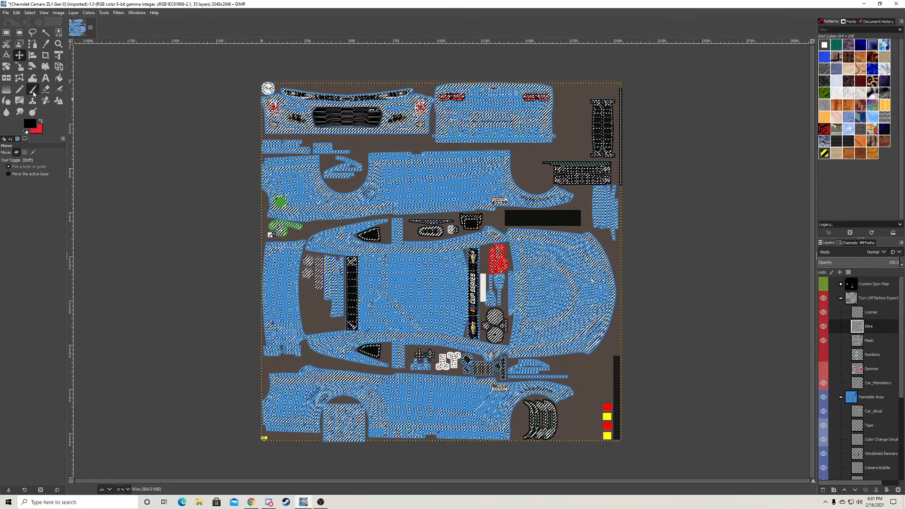
{"action": "left_click", "coordinate": [8, 178]}
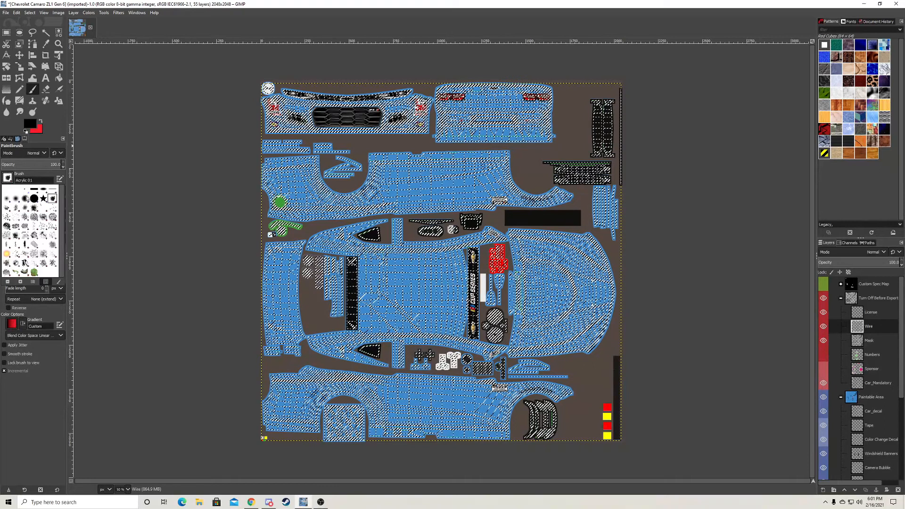
{"action": "left_click", "coordinate": [48, 202]}
{"action": "mouse_move", "coordinate": [277, 261]}
{"action": "left_mouse_down"}
{"action": "mouse_move", "coordinate": [415, 306]}
{"action": "mouse_move", "coordinate": [419, 278]}
{"action": "mouse_move", "coordinate": [441, 296]}
{"action": "mouse_move", "coordinate": [366, 273]}
{"action": "mouse_move", "coordinate": [335, 306]}
{"action": "mouse_move", "coordinate": [346, 320]}
{"action": "left_mouse_up"}
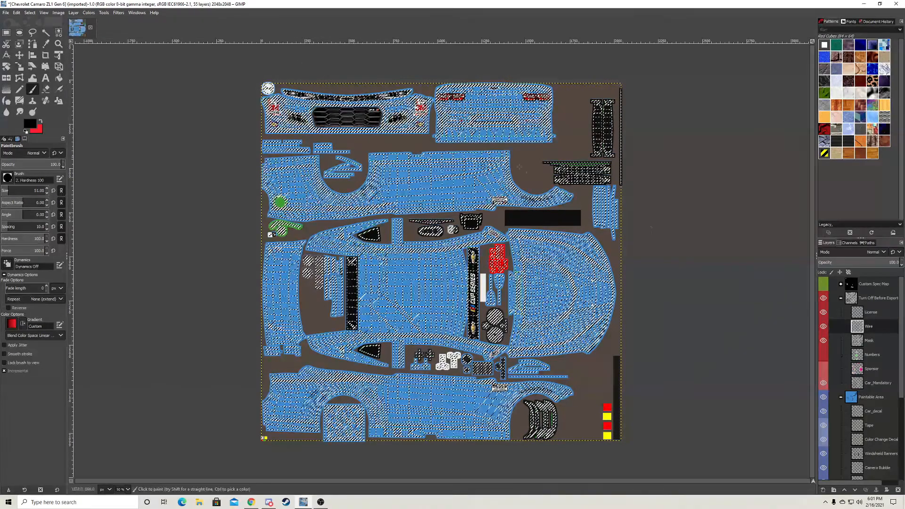
- Undo the black strokes on the wireframe, clear the selection and hide the Wire layer
{"action": "left_click", "coordinate": [29, 12]}
{"action": "left_click", "coordinate": [40, 30]}
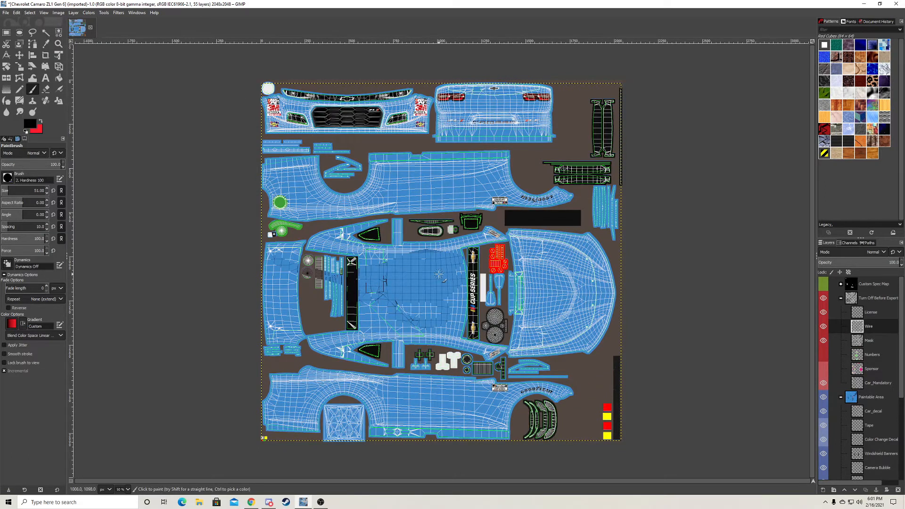
{"action": "key", "text": "ctrl+z"}
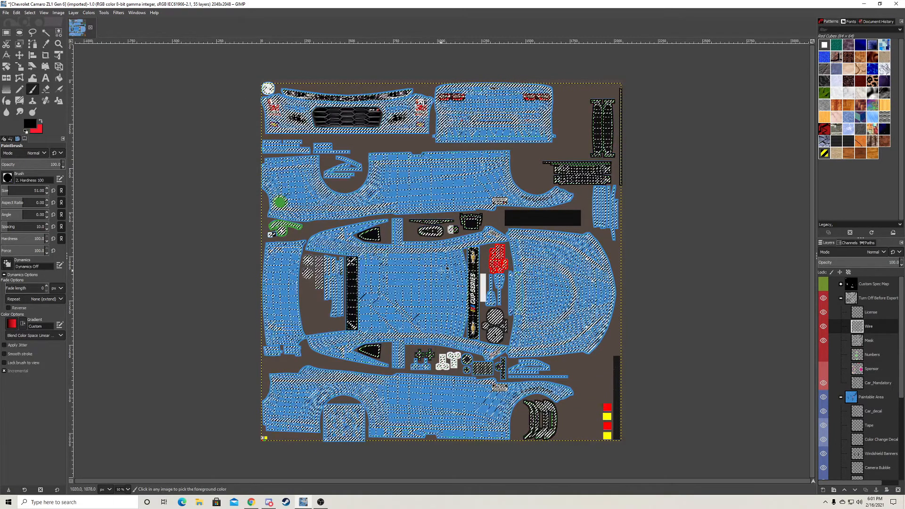
{"action": "key", "text": "ctrl+shift+a"}
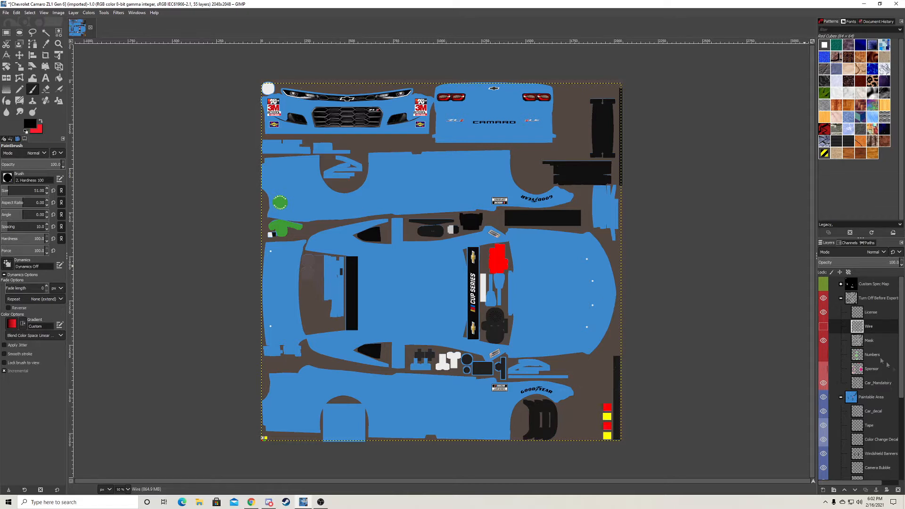
- Turn the alpha of the Color Change Decals layer into a selection
{"action": "scroll", "coordinate": [869, 359], "scroll_direction": "down", "scroll_amount": 3}
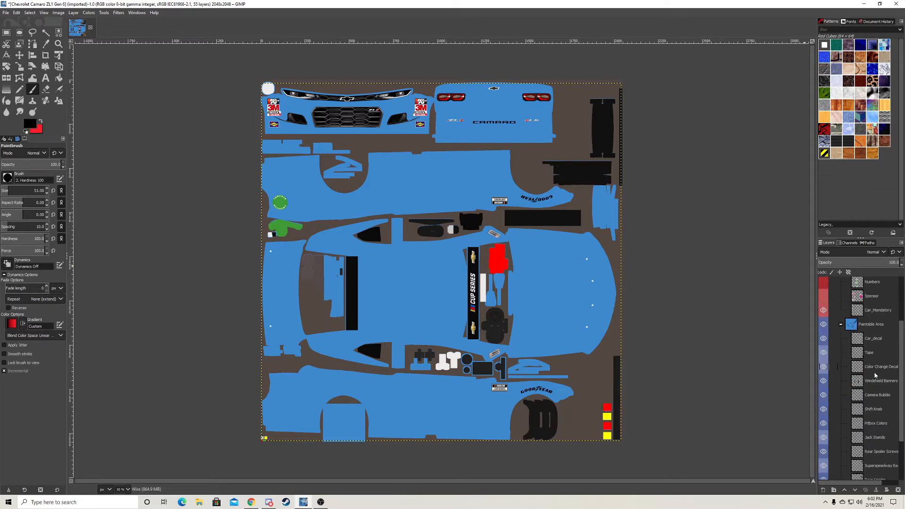
{"action": "scroll", "coordinate": [875, 375], "scroll_direction": "down", "scroll_amount": 1}
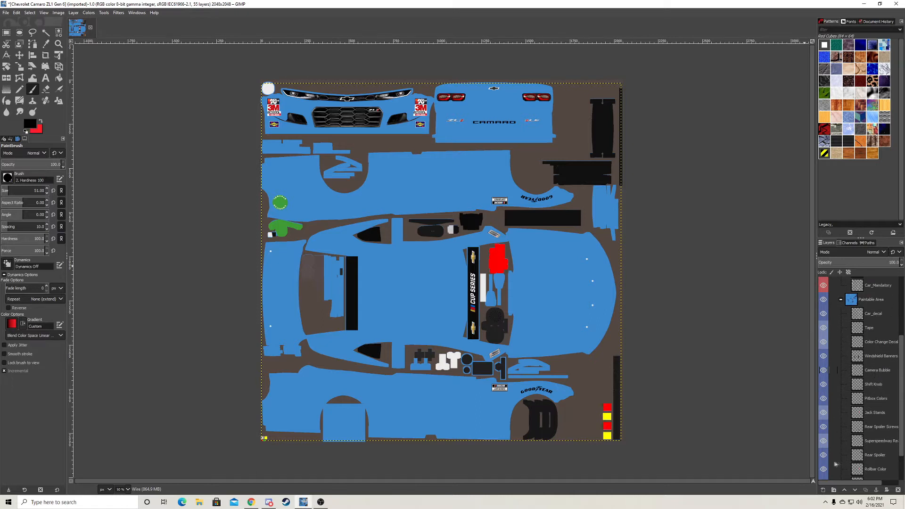
{"action": "scroll", "coordinate": [904, 405], "scroll_direction": "down", "scroll_amount": 2}
{"action": "scroll", "coordinate": [873, 363], "scroll_direction": "up", "scroll_amount": 1}
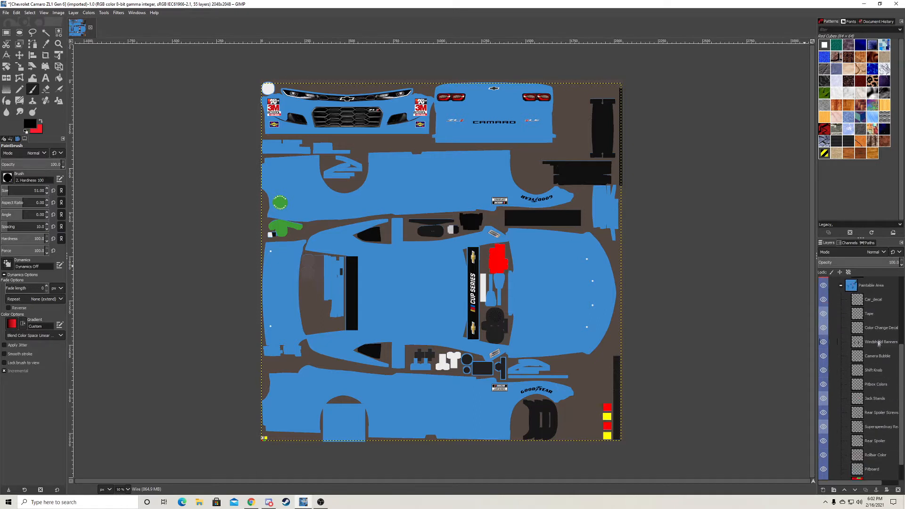
{"action": "right_click", "coordinate": [876, 333]}
{"action": "left_click", "coordinate": [841, 303]}
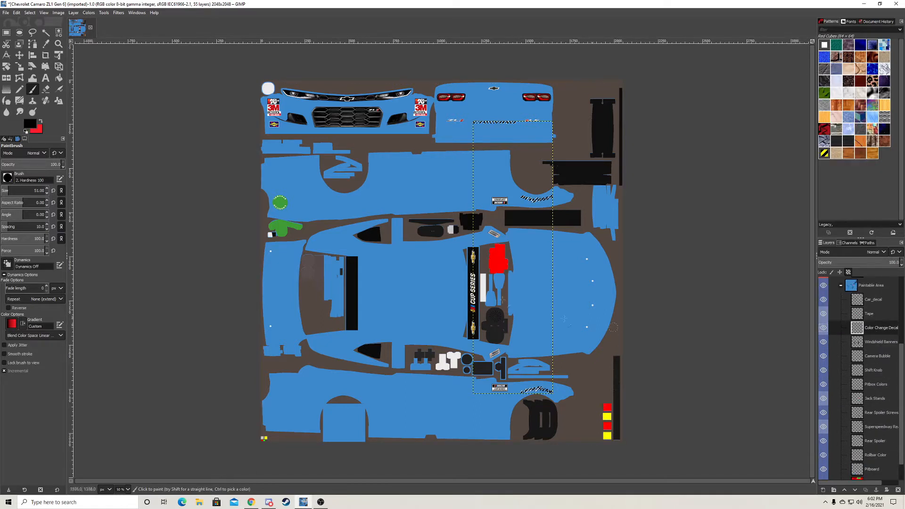
- Paint both Goodyear decals yellow within the selection on the Color Change Decals layer
{"action": "left_click", "coordinate": [29, 123]}
{"action": "left_click", "coordinate": [250, 81]}
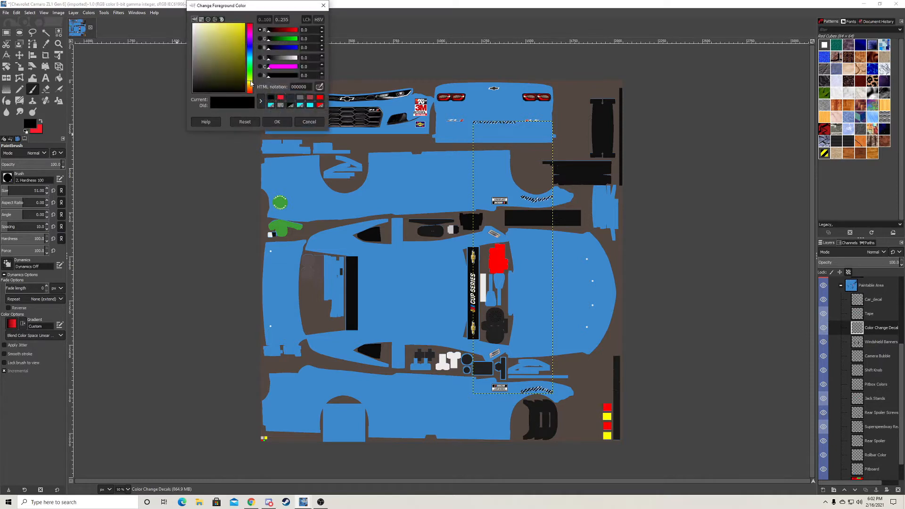
{"action": "left_click", "coordinate": [244, 24]}
{"action": "left_click", "coordinate": [278, 122]}
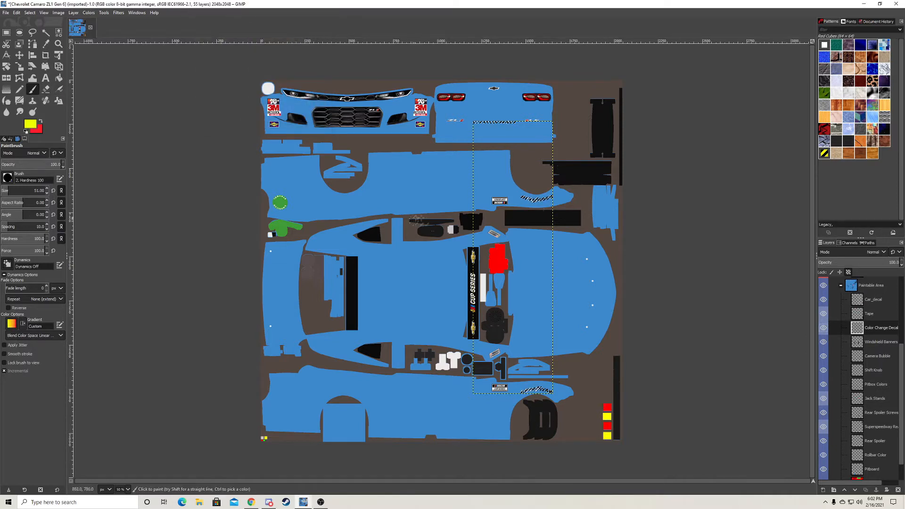
{"action": "left_click_drag", "start_coordinate": [521, 199], "coordinate": [583, 199]}
{"action": "left_click_drag", "start_coordinate": [521, 390], "coordinate": [599, 386]}
- Paint the CAMARO lettering on the rear bumper white and clear the selection
{"action": "left_click", "coordinate": [30, 123]}
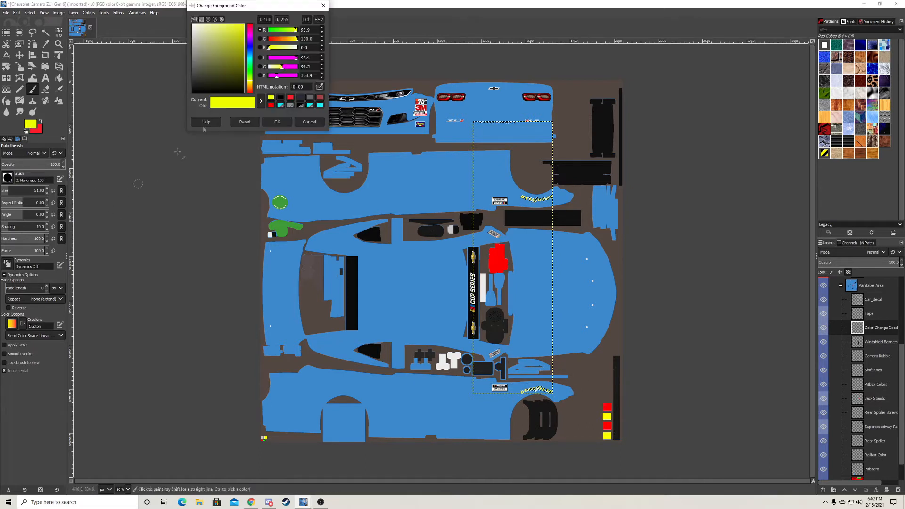
{"action": "left_click", "coordinate": [194, 24]}
{"action": "left_click", "coordinate": [283, 123]}
{"action": "left_click_drag", "start_coordinate": [472, 122], "coordinate": [564, 125]}
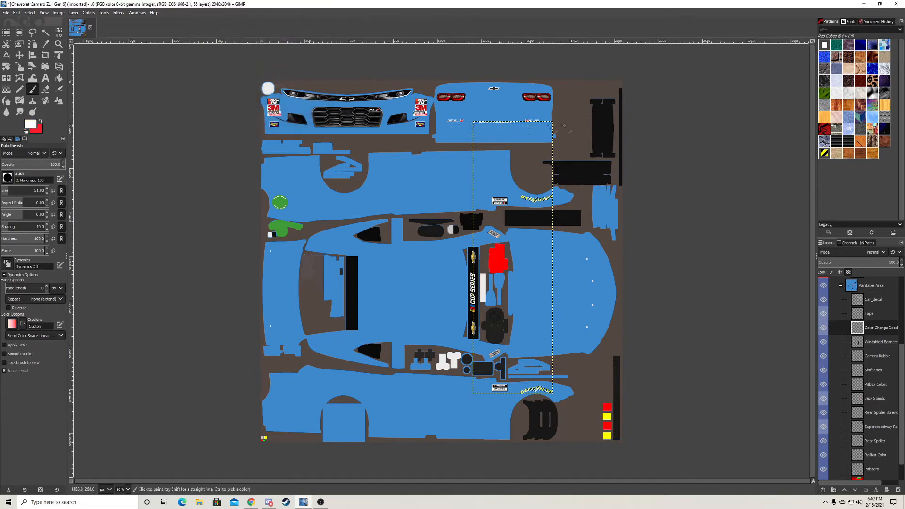
{"action": "left_click", "coordinate": [30, 12]}
{"action": "left_click", "coordinate": [37, 32]}
- Paint the car's body on the Base layer black (000000), with the brush at size 135 and then 308
{"action": "left_click", "coordinate": [855, 385]}
{"action": "scroll", "coordinate": [855, 387], "scroll_direction": "down", "scroll_amount": 1}
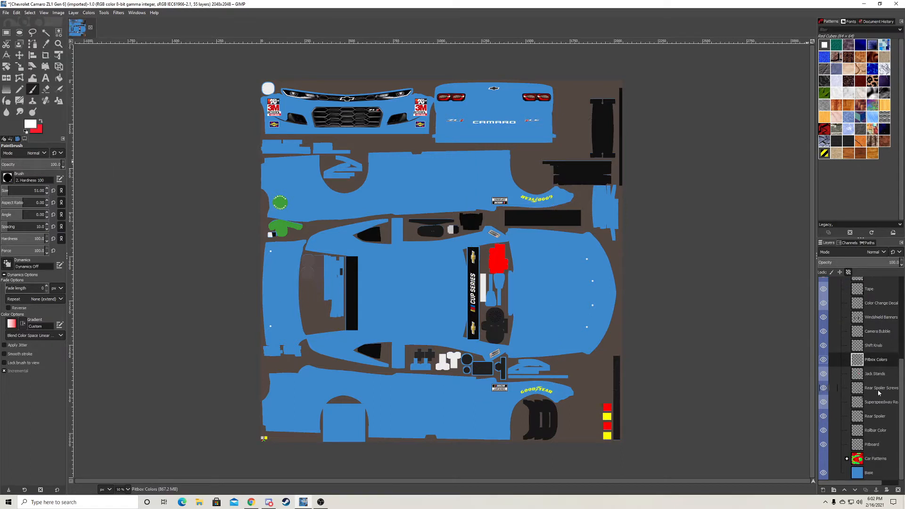
{"action": "left_click", "coordinate": [872, 473]}
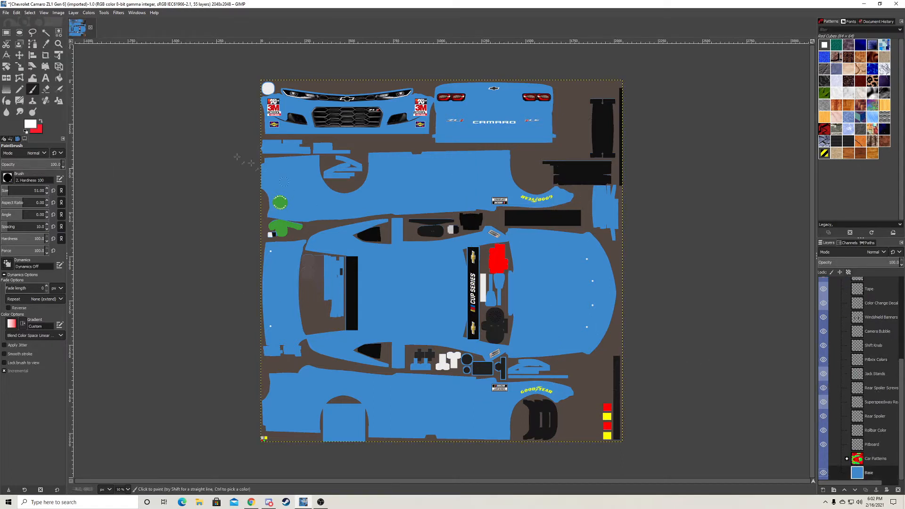
{"action": "left_click", "coordinate": [31, 124]}
{"action": "left_click", "coordinate": [229, 78]}
{"action": "left_click_drag", "start_coordinate": [249, 97], "coordinate": [250, 99]}
{"action": "left_click", "coordinate": [277, 121]}
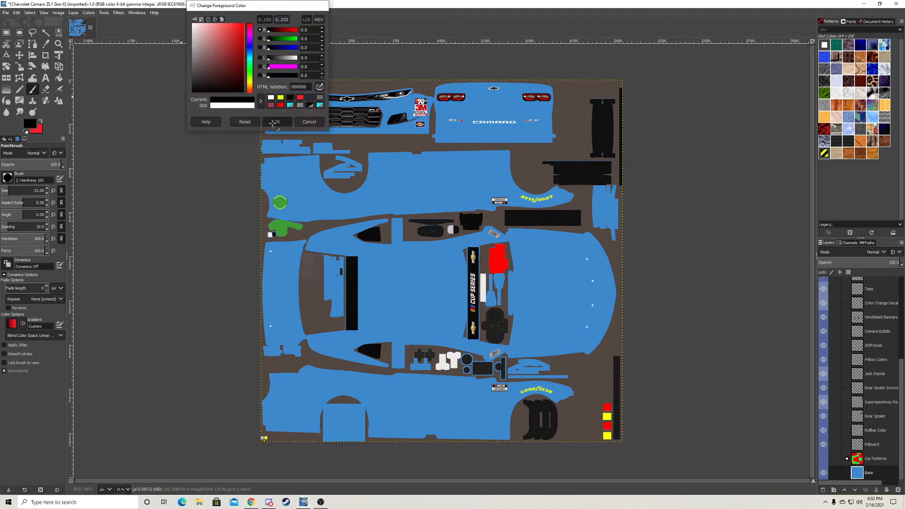
{"action": "left_click_drag", "start_coordinate": [11, 191], "coordinate": [22, 191]}
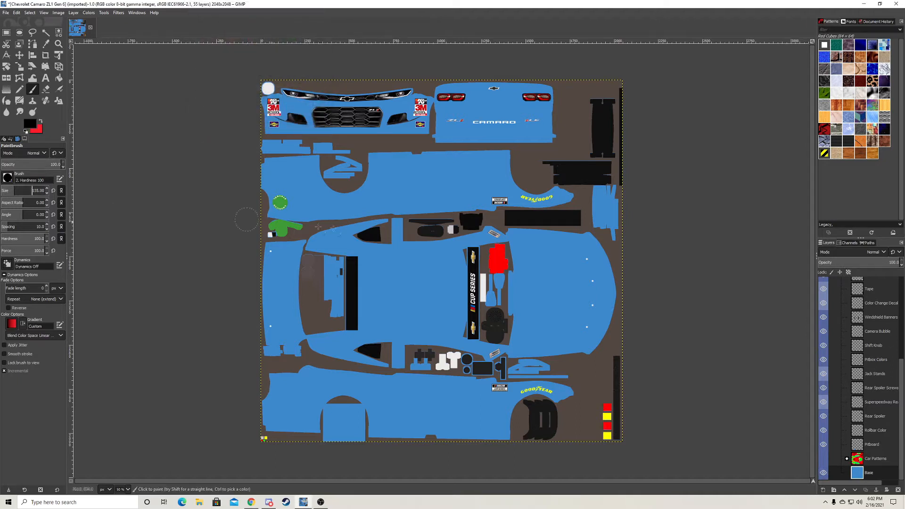
{"action": "mouse_move", "coordinate": [290, 226]}
{"action": "left_mouse_down"}
{"action": "mouse_move", "coordinate": [278, 205]}
{"action": "mouse_move", "coordinate": [306, 198]}
{"action": "mouse_move", "coordinate": [278, 176]}
{"action": "mouse_move", "coordinate": [330, 137]}
{"action": "mouse_move", "coordinate": [401, 108]}
{"action": "mouse_move", "coordinate": [543, 95]}
{"action": "mouse_move", "coordinate": [453, 121]}
{"action": "mouse_move", "coordinate": [556, 136]}
{"action": "mouse_move", "coordinate": [500, 155]}
{"action": "mouse_move", "coordinate": [552, 213]}
{"action": "mouse_move", "coordinate": [491, 199]}
{"action": "left_mouse_up"}
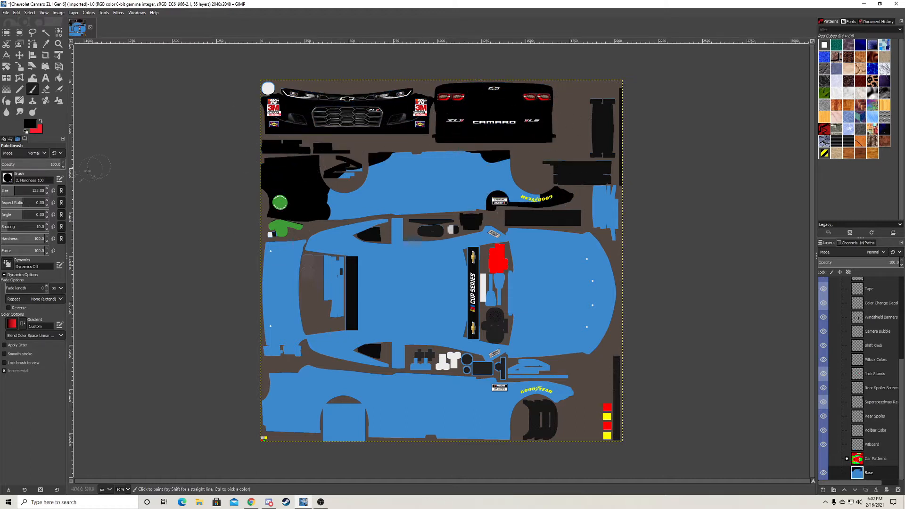
{"action": "left_click_drag", "start_coordinate": [21, 191], "coordinate": [34, 191]}
{"action": "mouse_move", "coordinate": [340, 226]}
{"action": "left_mouse_down"}
{"action": "mouse_move", "coordinate": [460, 180]}
{"action": "mouse_move", "coordinate": [543, 198]}
{"action": "mouse_move", "coordinate": [585, 221]}
{"action": "mouse_move", "coordinate": [500, 254]}
{"action": "mouse_move", "coordinate": [539, 242]}
{"action": "mouse_move", "coordinate": [476, 405]}
{"action": "mouse_move", "coordinate": [448, 410]}
{"action": "mouse_move", "coordinate": [542, 377]}
{"action": "mouse_move", "coordinate": [349, 415]}
{"action": "mouse_move", "coordinate": [283, 410]}
{"action": "mouse_move", "coordinate": [377, 340]}
{"action": "mouse_move", "coordinate": [424, 325]}
{"action": "mouse_move", "coordinate": [425, 263]}
{"action": "mouse_move", "coordinate": [418, 283]}
{"action": "mouse_move", "coordinate": [528, 268]}
{"action": "mouse_move", "coordinate": [341, 242]}
{"action": "mouse_move", "coordinate": [281, 264]}
{"action": "mouse_move", "coordinate": [278, 253]}
{"action": "left_mouse_up"}
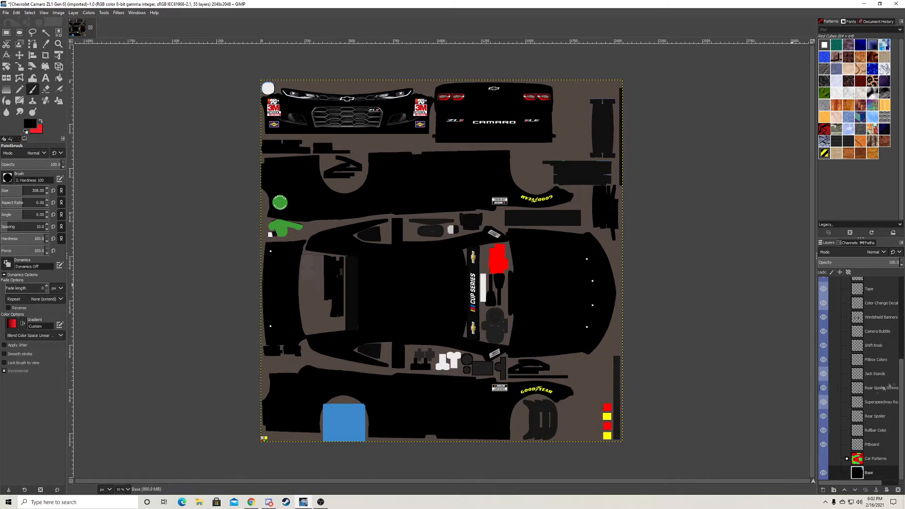
- Turn the blue square of the Pitboard layer below the lower side panel black
{"action": "scroll", "coordinate": [870, 415], "scroll_direction": "up", "scroll_amount": 3}
{"action": "scroll", "coordinate": [870, 415], "scroll_direction": "up", "scroll_amount": 1}
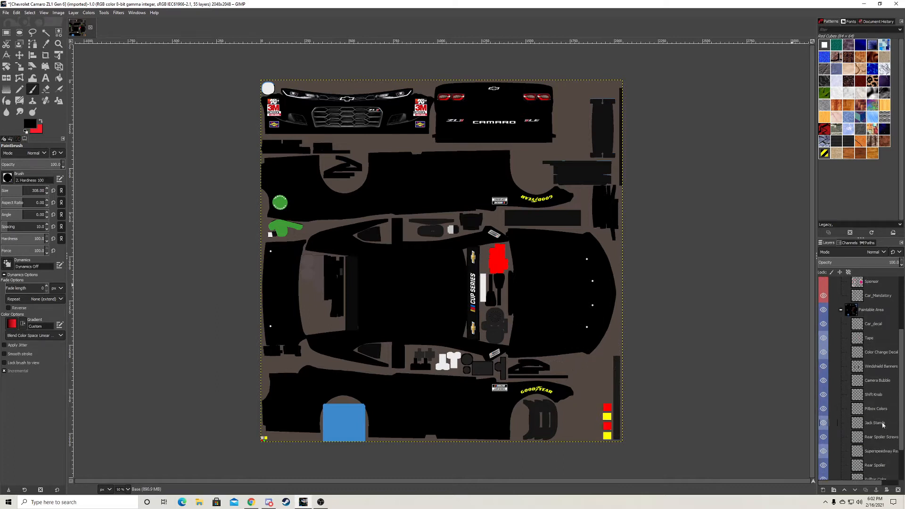
{"action": "left_click", "coordinate": [885, 413]}
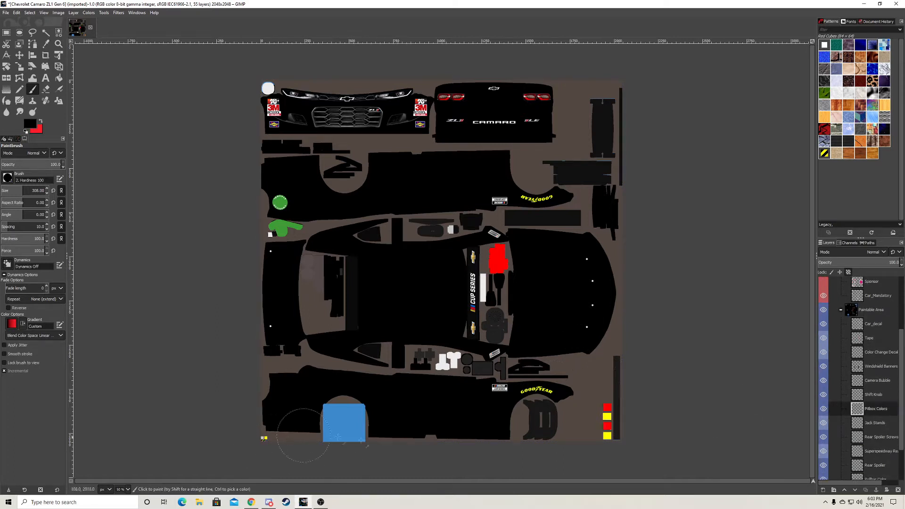
{"action": "scroll", "coordinate": [894, 446], "scroll_direction": "down", "scroll_amount": 1}
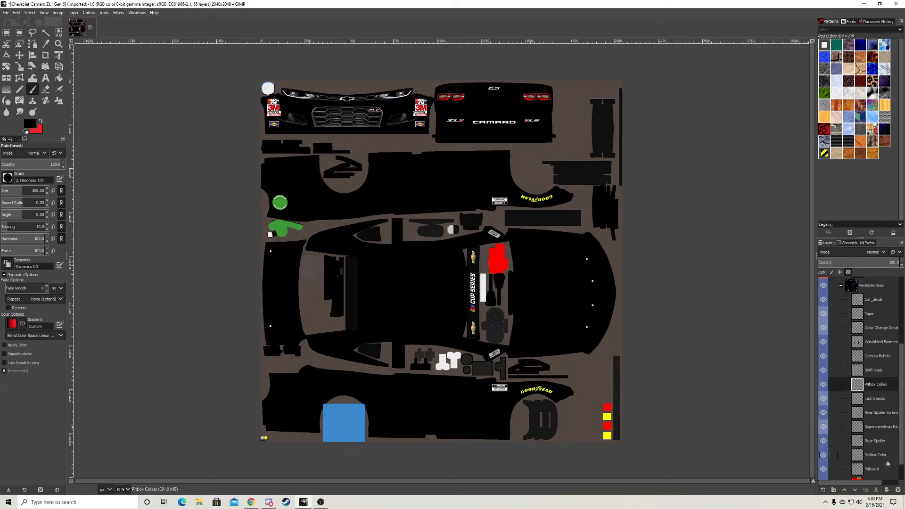
{"action": "left_click", "coordinate": [878, 468]}
{"action": "key", "text": "Delete"}
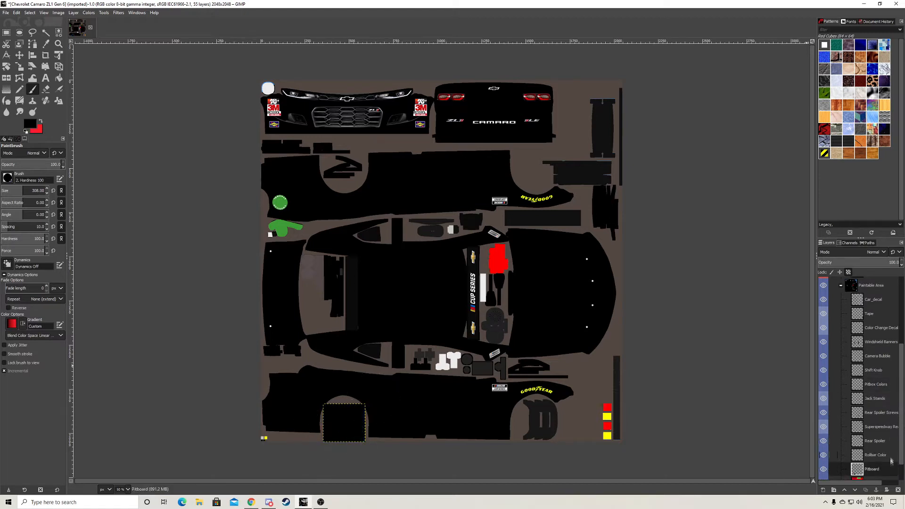
- Make the Base layer below Car Patterns the active layer
{"action": "scroll", "coordinate": [891, 459], "scroll_direction": "down", "scroll_amount": 1}
{"action": "left_click", "coordinate": [877, 472]}
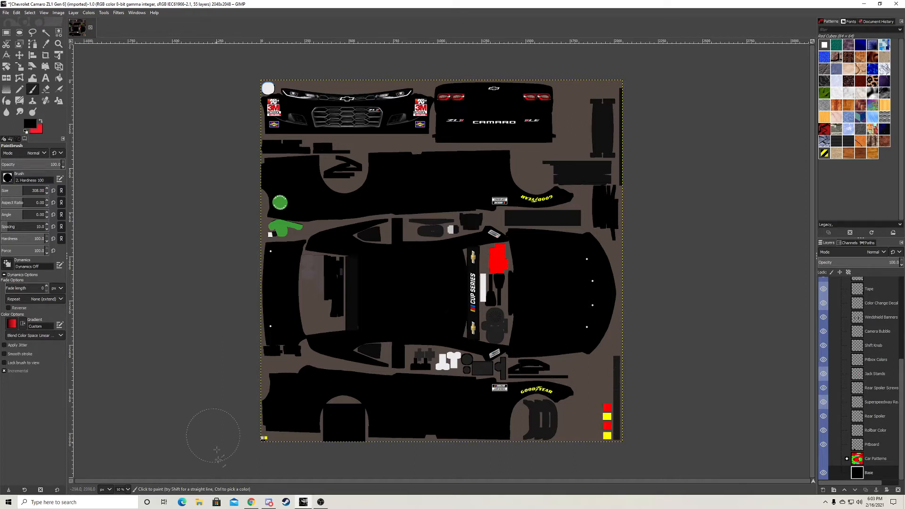
- Switch to Chrome and search Google Images for "fanatec logo"
{"action": "left_click", "coordinate": [251, 502]}
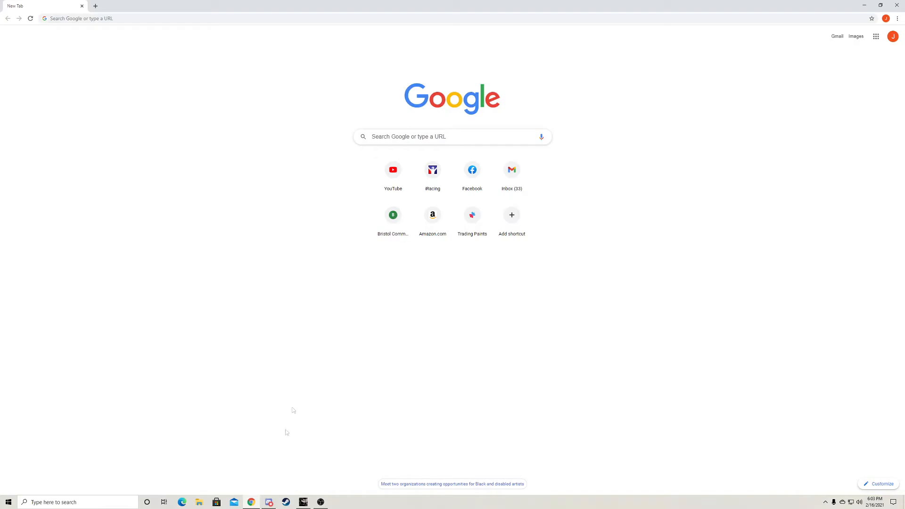
{"action": "left_click", "coordinate": [444, 137]}
{"action": "type", "text": "fanatec logo"}
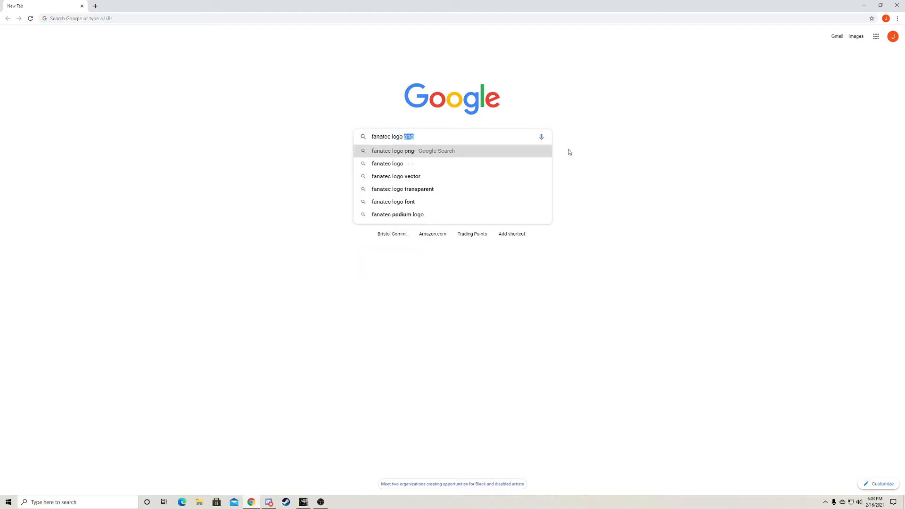
{"action": "key", "text": "BackSpace"}
{"action": "key", "text": "Return"}
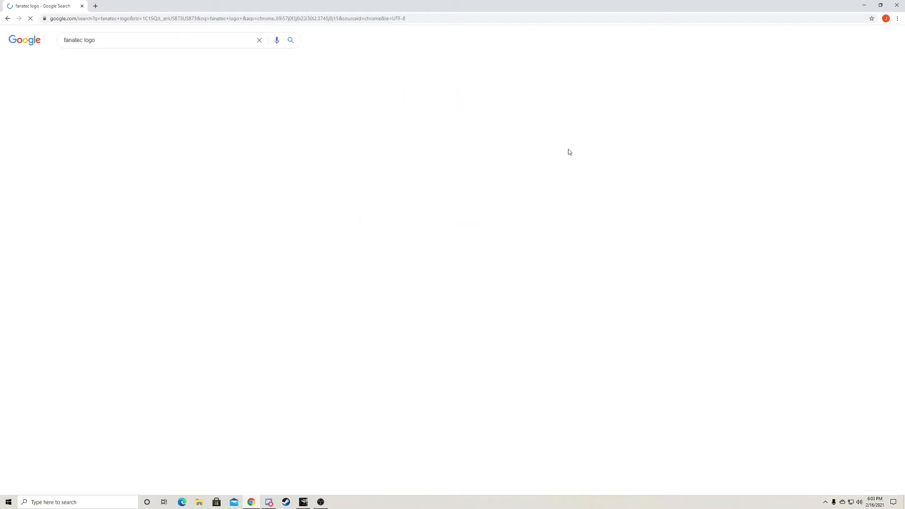
{"action": "left_click", "coordinate": [90, 64]}
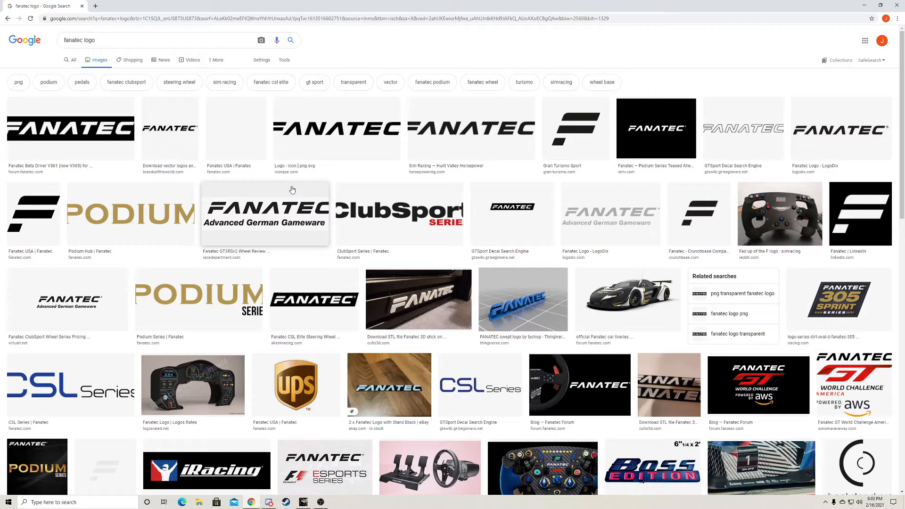
- Save the SK Sim Racing image of the white FANATEC lettering on a black banner as fanatec_logo (PNG) in E:\GIMP Tutorial
{"action": "scroll", "coordinate": [329, 267], "scroll_direction": "down", "scroll_amount": 1}
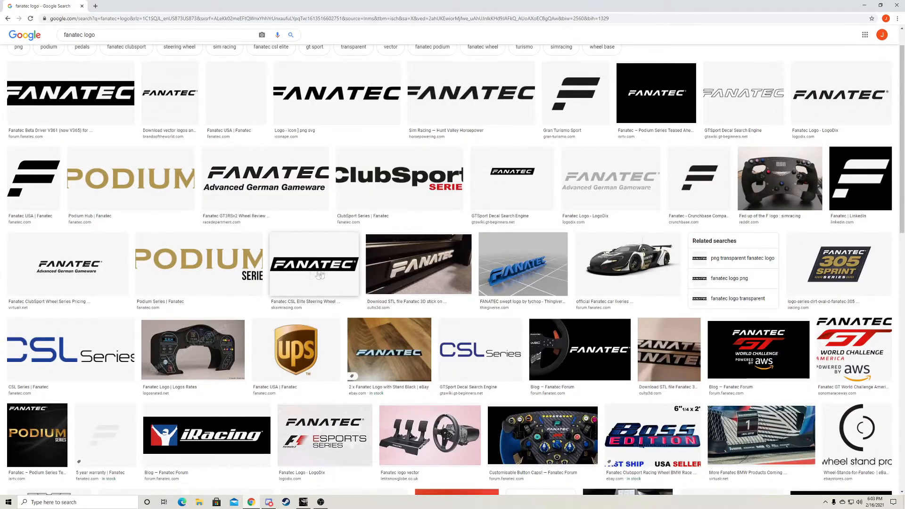
{"action": "left_click", "coordinate": [323, 269]}
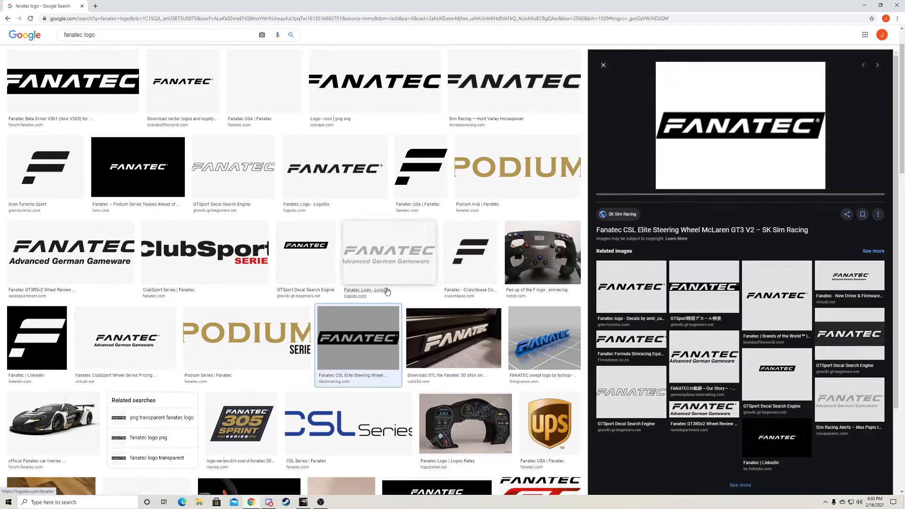
{"action": "right_click", "coordinate": [718, 131]}
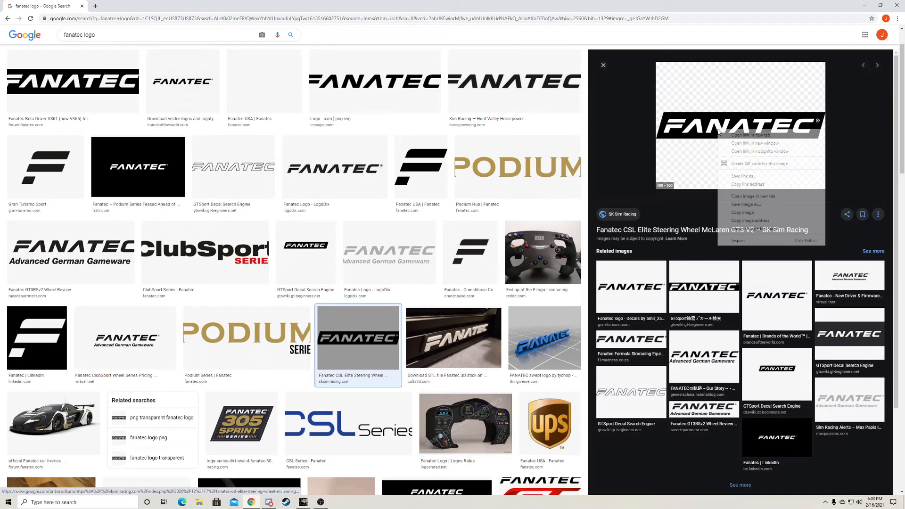
{"action": "left_click", "coordinate": [754, 204]}
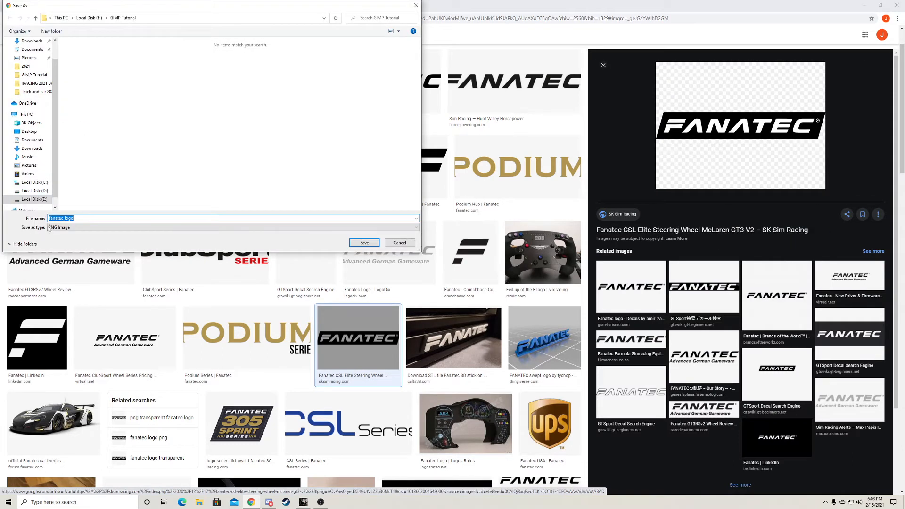
{"action": "left_click", "coordinate": [39, 201]}
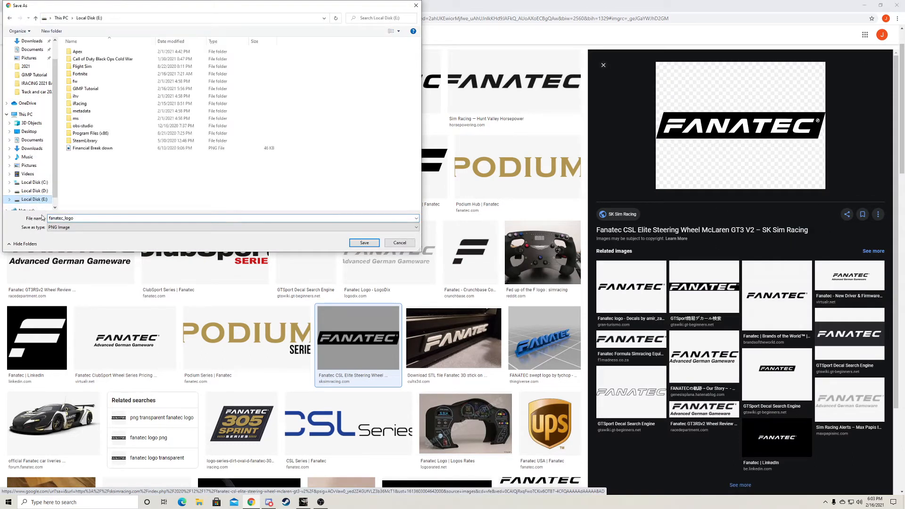
{"action": "double_click", "coordinate": [85, 89]}
{"action": "left_click", "coordinate": [104, 219]}
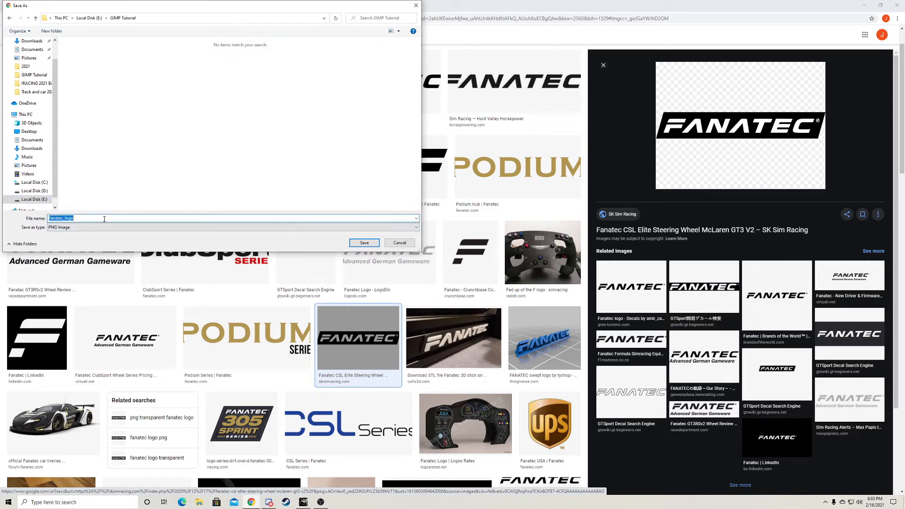
{"action": "left_click", "coordinate": [365, 242]}
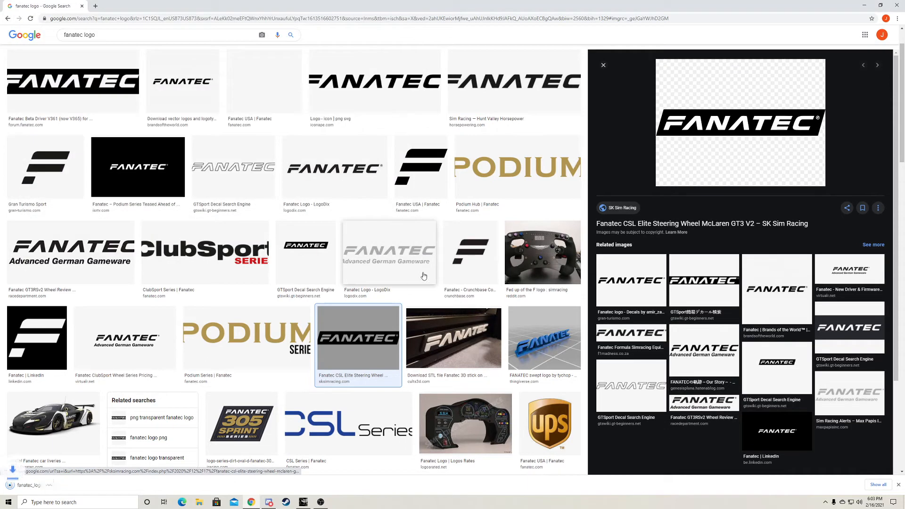
- Save the white Fanatec F symbol on black from the LinkedIn result as a JPEG named "Fanatec F" in the GIMP Tutorial folder
{"action": "left_click", "coordinate": [33, 342]}
{"action": "right_click", "coordinate": [735, 112]}
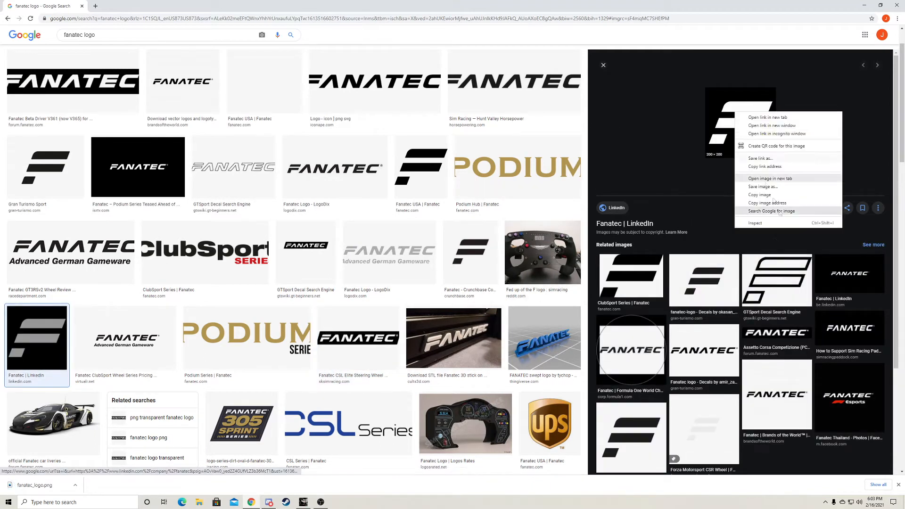
{"action": "left_click", "coordinate": [765, 186]}
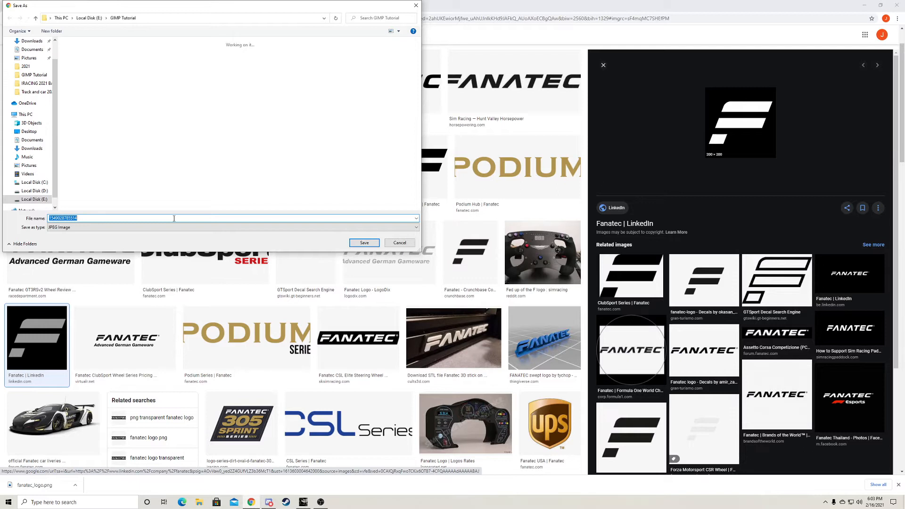
{"action": "type", "text": "Fan"}
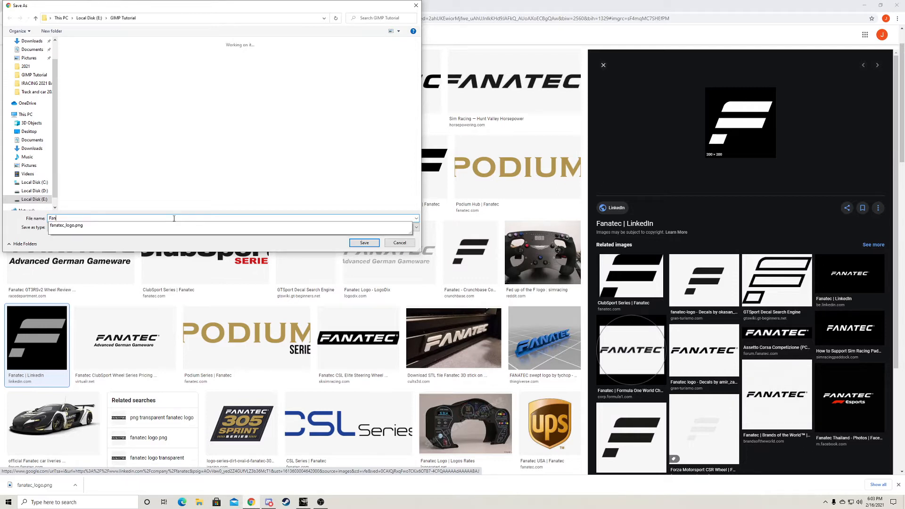
{"action": "type", "text": "atec"}
{"action": "left_click", "coordinate": [174, 218]}
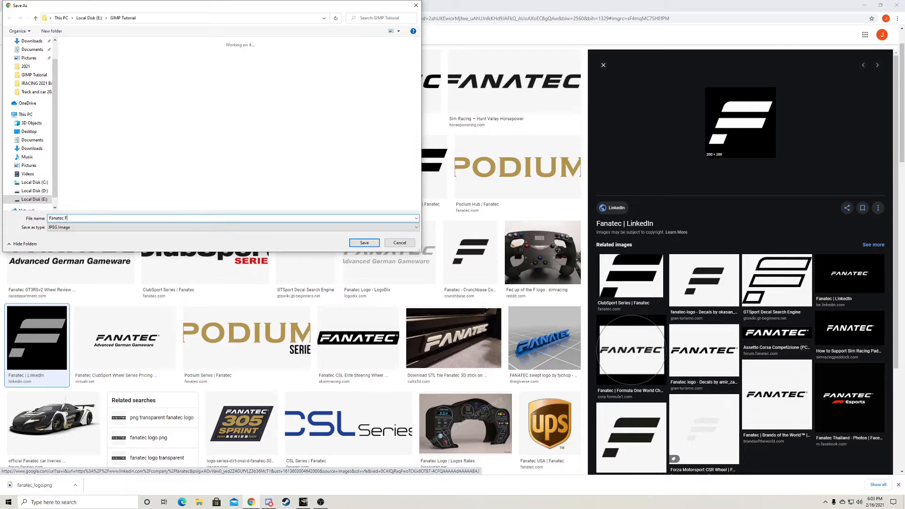
{"action": "key", "text": "Return"}
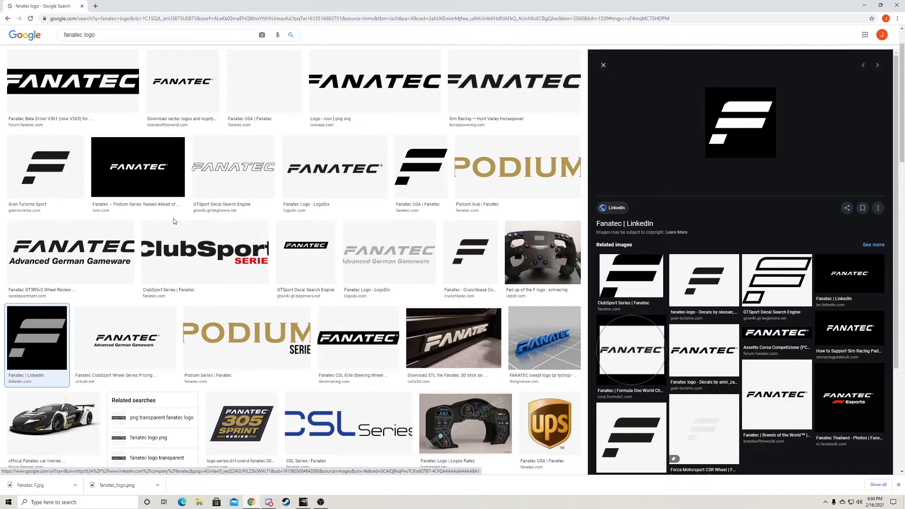
- Look through the remaining logo results and run a new image search for "fanatec csw 2.5"
{"action": "scroll", "coordinate": [330, 227], "scroll_direction": "down", "scroll_amount": 2}
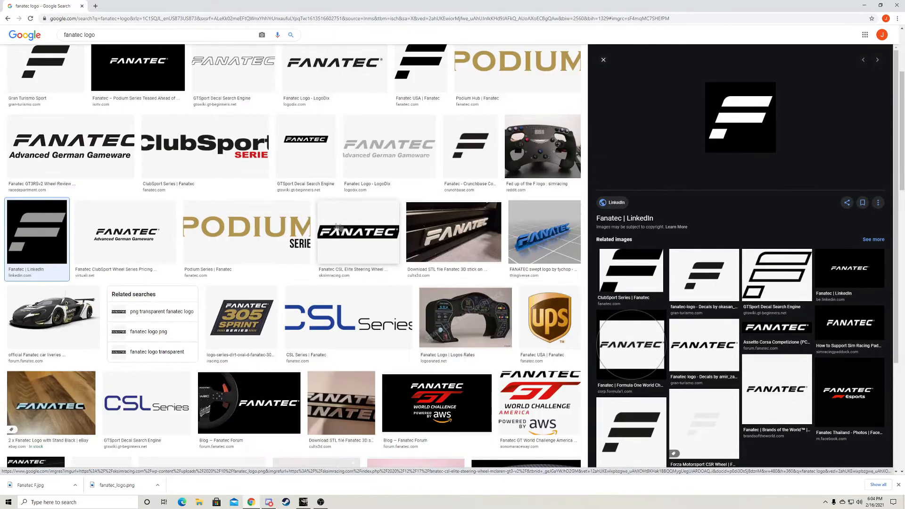
{"action": "scroll", "coordinate": [527, 282], "scroll_direction": "down", "scroll_amount": 3}
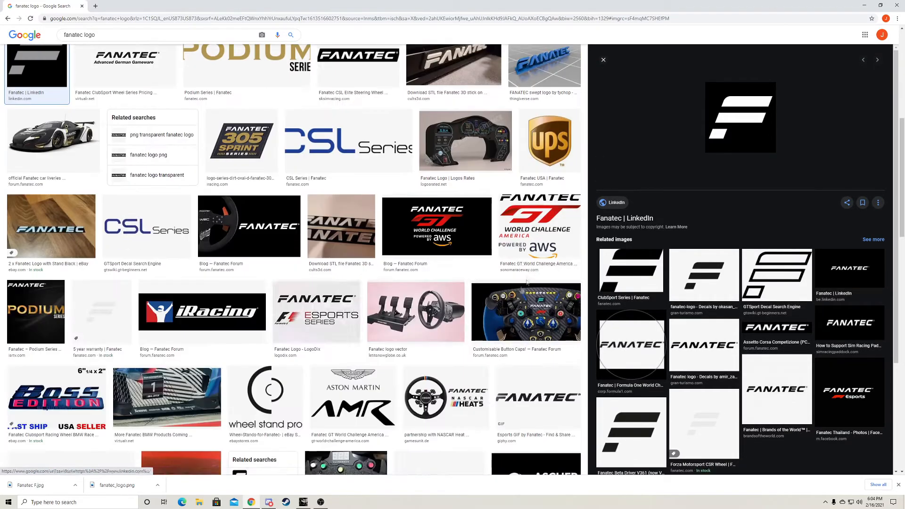
{"action": "scroll", "coordinate": [410, 345], "scroll_direction": "down", "scroll_amount": 6}
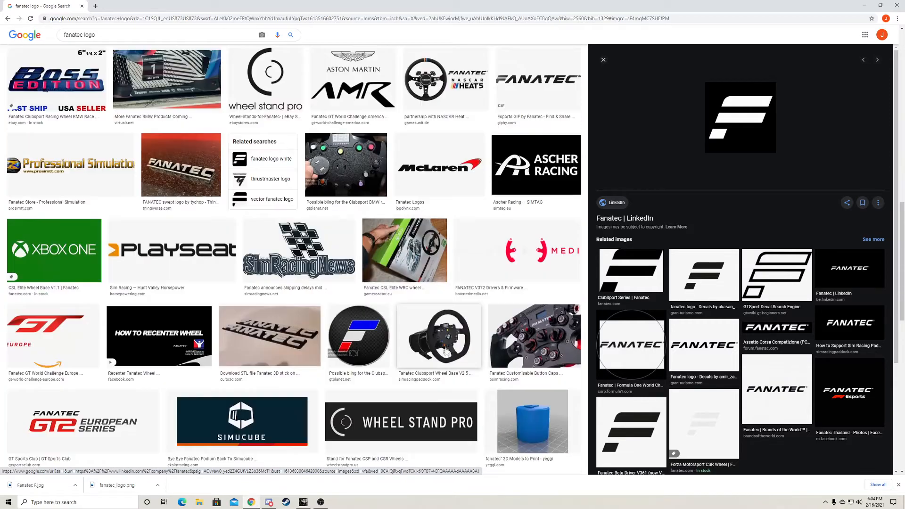
{"action": "scroll", "coordinate": [388, 353], "scroll_direction": "down", "scroll_amount": 2}
{"action": "scroll", "coordinate": [388, 353], "scroll_direction": "up", "scroll_amount": 15}
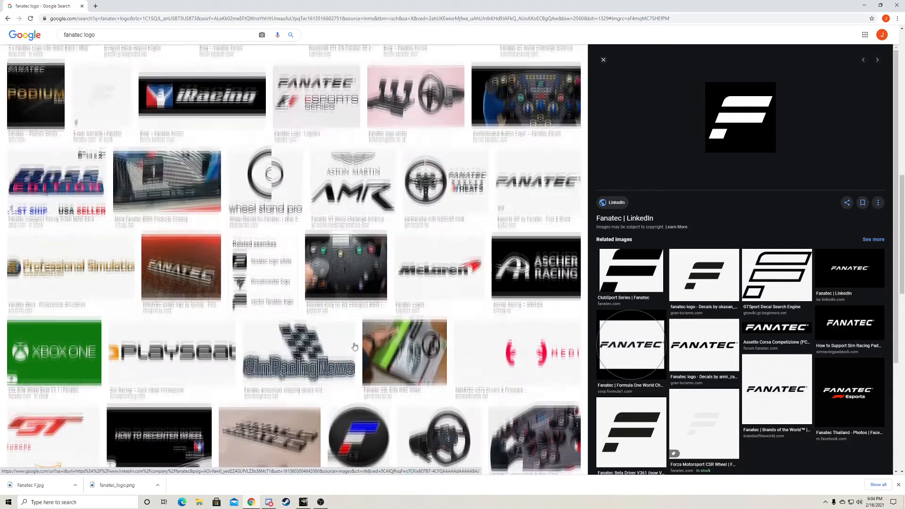
{"action": "scroll", "coordinate": [289, 194], "scroll_direction": "up", "scroll_amount": 2}
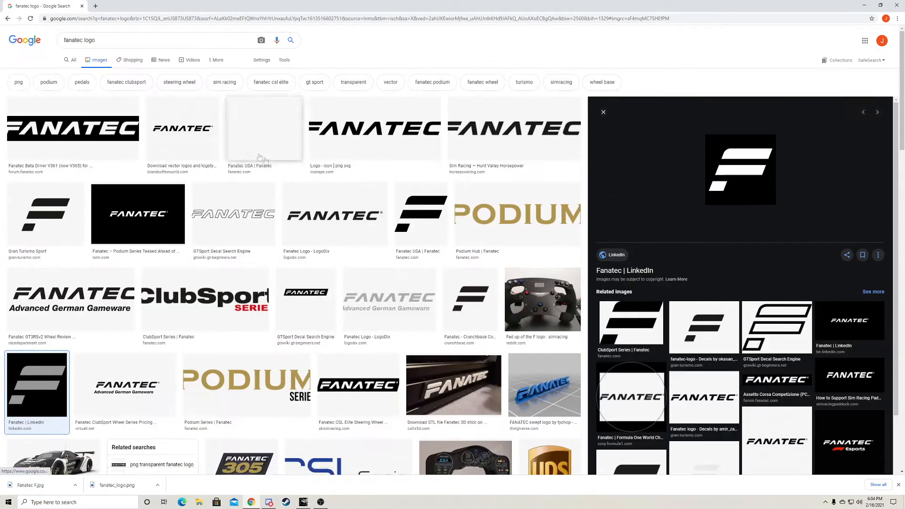
{"action": "triple_click", "coordinate": [142, 42]}
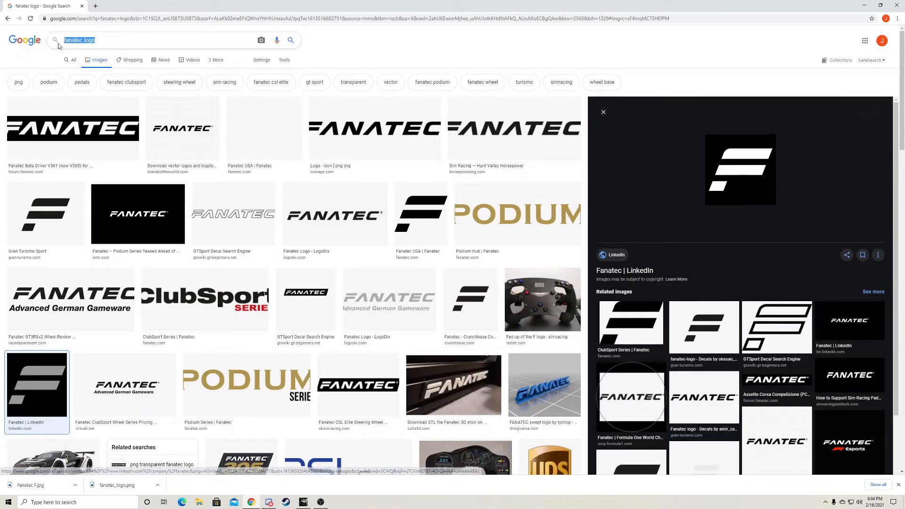
{"action": "left_click", "coordinate": [122, 42]}
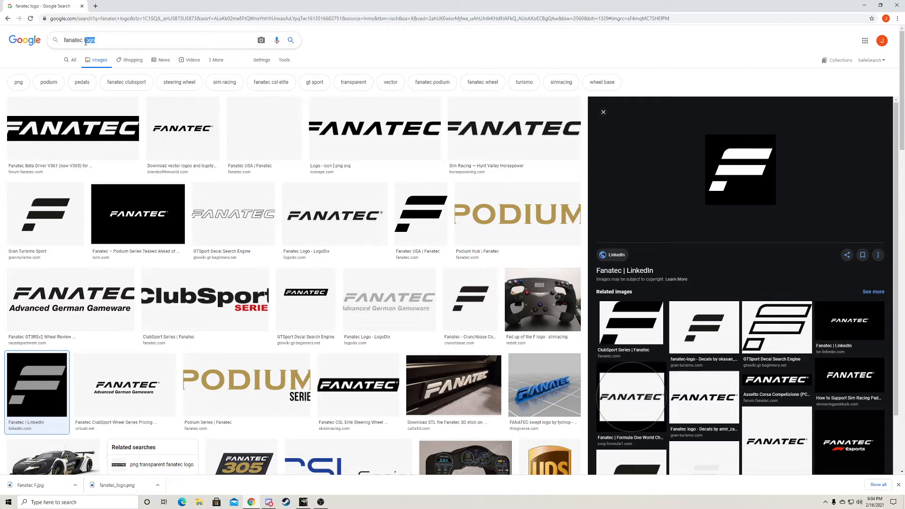
{"action": "type", "text": "cs"}
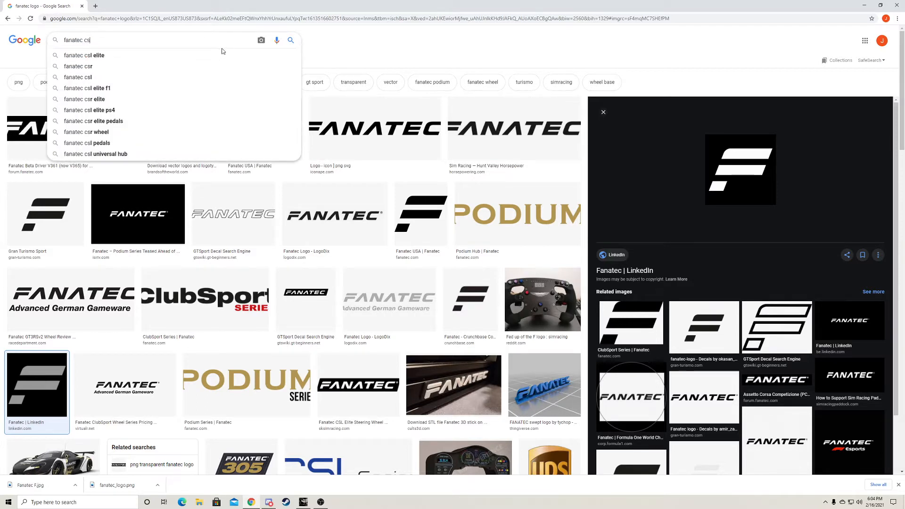
{"action": "type", "text": "w 2.5"}
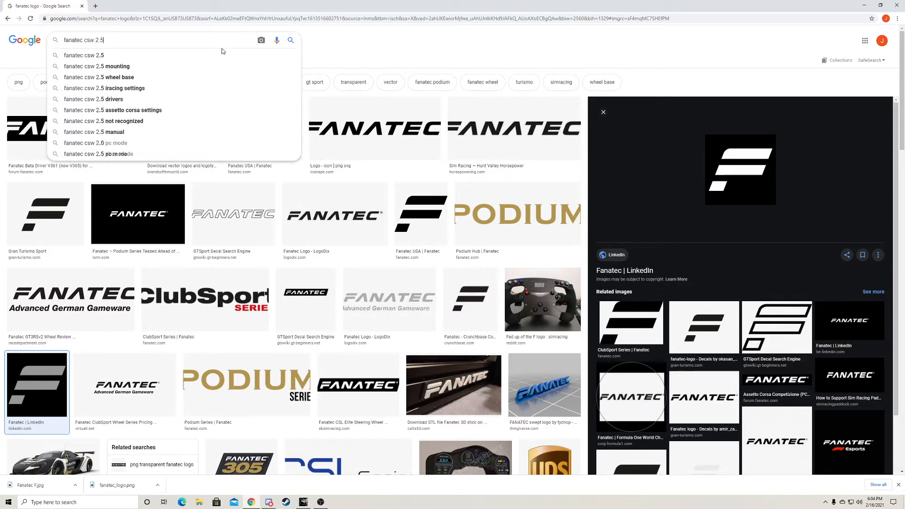
{"action": "key", "text": "Return"}
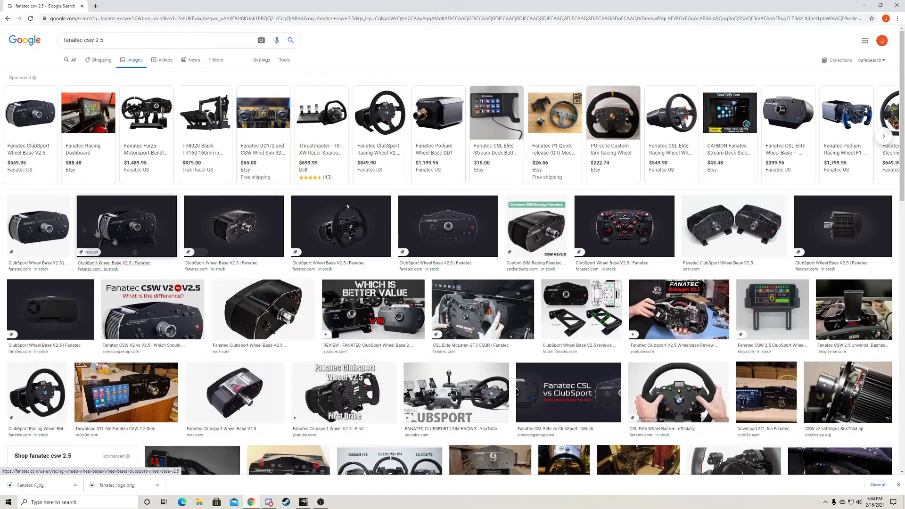
- Save the first ClubSport Wheel Base V2.5 product image as a JPEG named "CsW base 2.5" in the GIMP Tutorial folder
{"action": "left_click", "coordinate": [39, 225]}
{"action": "right_click", "coordinate": [742, 203]}
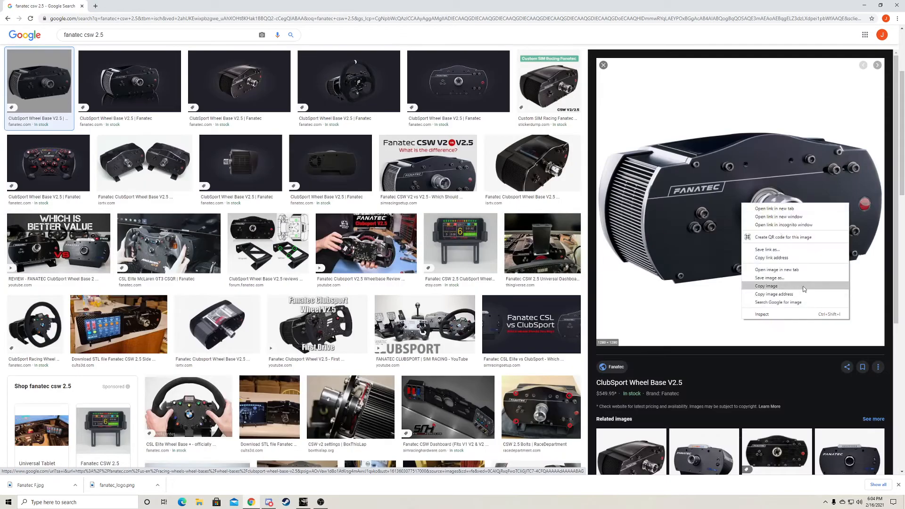
{"action": "left_click", "coordinate": [802, 286]}
{"action": "right_click", "coordinate": [737, 238]}
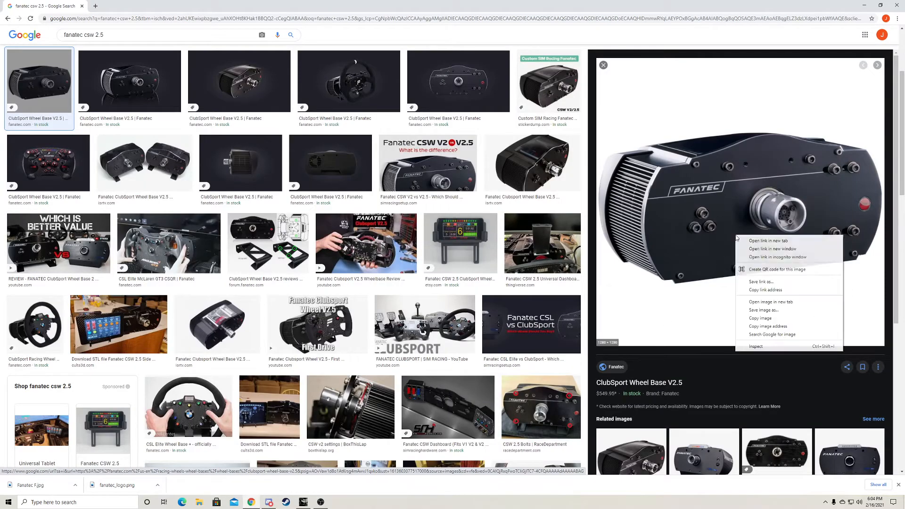
{"action": "left_click", "coordinate": [764, 310]}
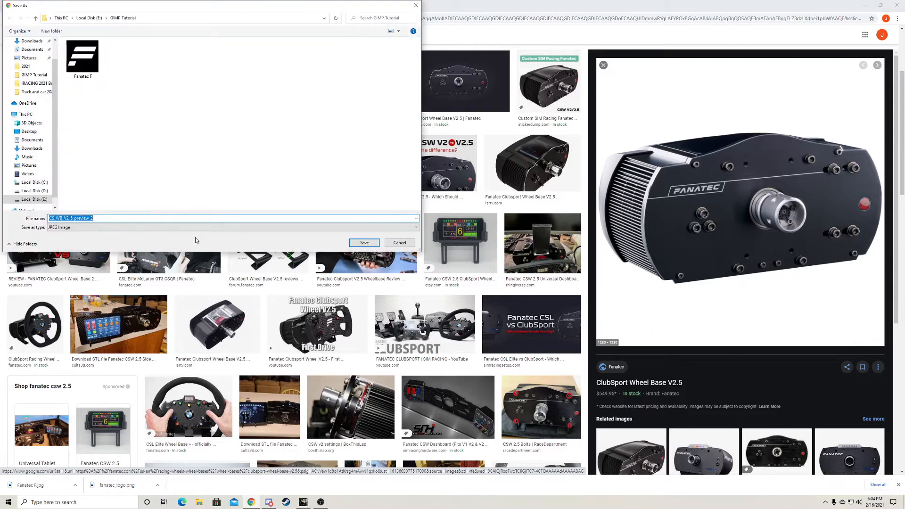
{"action": "type", "text": "CsWO"}
{"action": "key", "text": "BackSpace"}
{"action": "type", "text": "base 2.5"}
{"action": "left_click", "coordinate": [364, 242]}
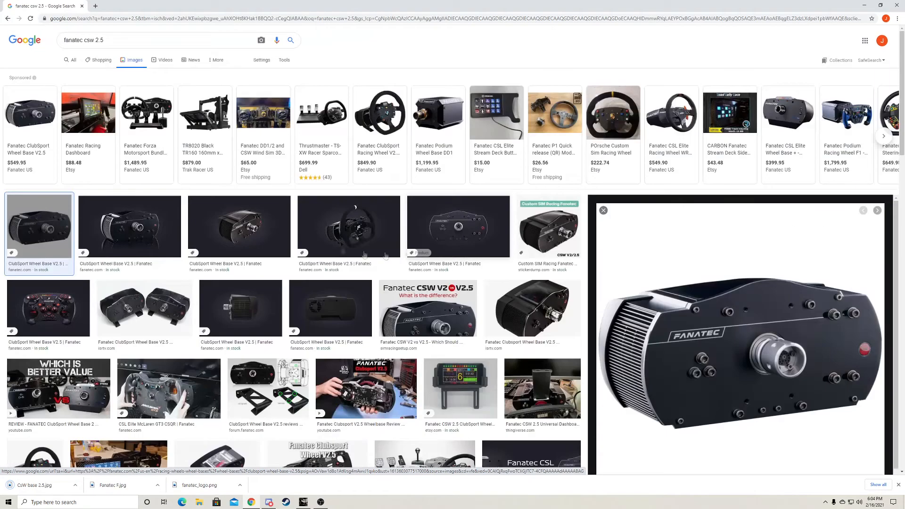
- Change the image search to "fanatec DD1"
{"action": "left_click_drag", "start_coordinate": [104, 41], "coordinate": [84, 41]}
{"action": "type", "text": "DD"}
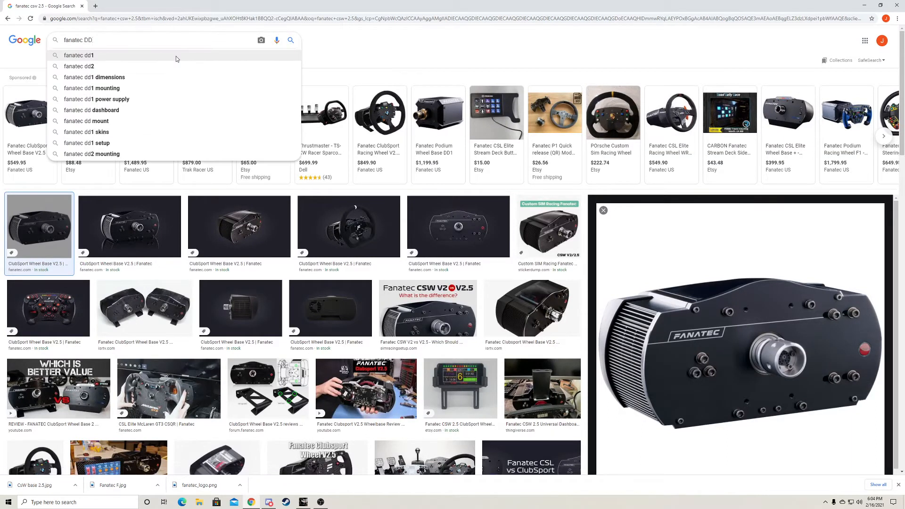
{"action": "type", "text": "1"}
{"action": "key", "text": "Return"}
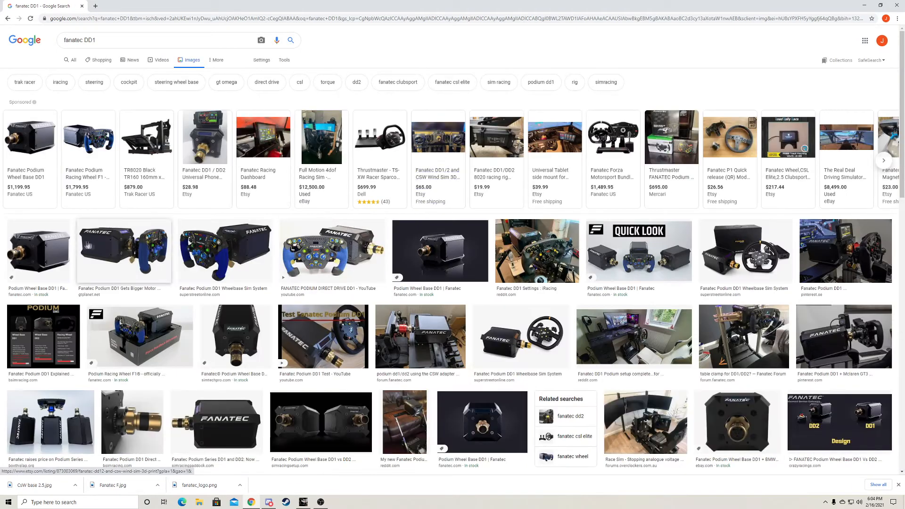
- Save the first Podium Wheel Base DD1 product image as a JPEG named "DD1" in the GIMP Tutorial folder
{"action": "left_click", "coordinate": [41, 250]}
{"action": "right_click", "coordinate": [793, 202]}
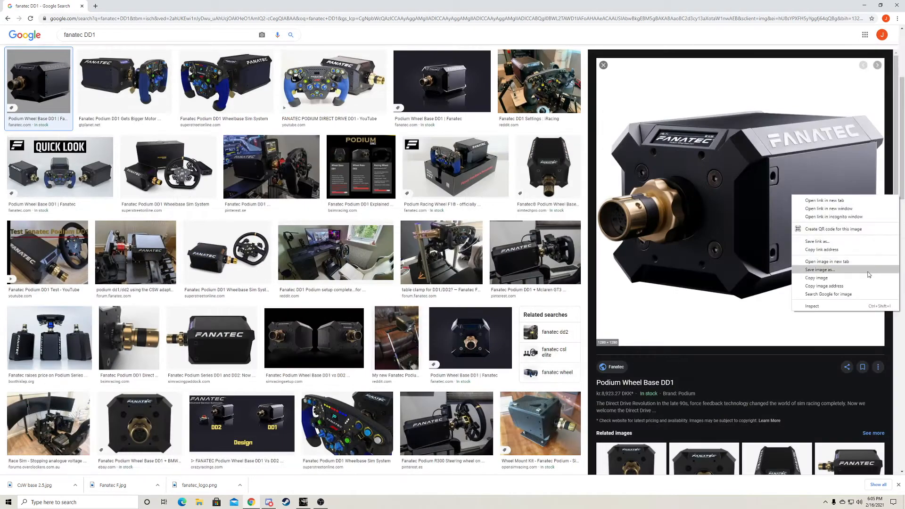
{"action": "left_click", "coordinate": [815, 271]}
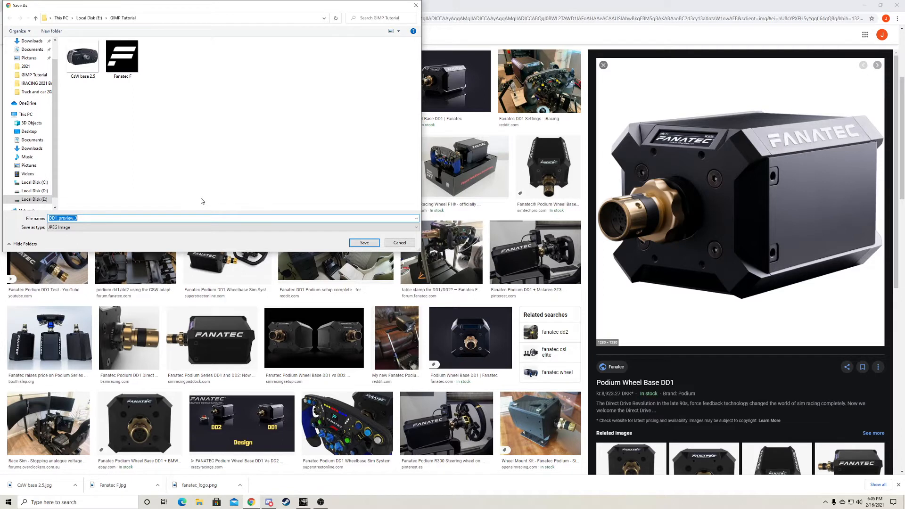
{"action": "type", "text": "DD1"}
{"action": "key", "text": "Return"}
- Change the image search to "carbon fiber background"
{"action": "scroll", "coordinate": [118, 34], "scroll_direction": "up", "scroll_amount": 3}
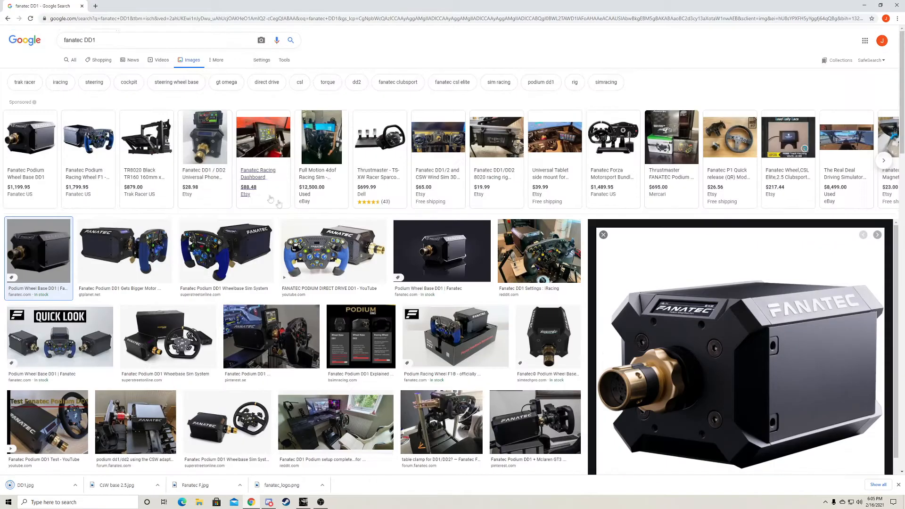
{"action": "triple_click", "coordinate": [215, 41]}
{"action": "type", "text": "c"}
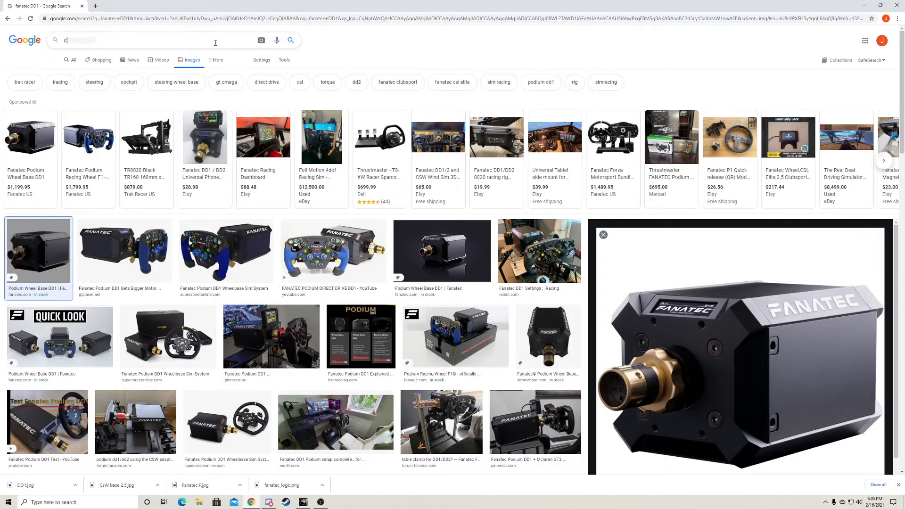
{"action": "type", "text": "arbon fiber ba"}
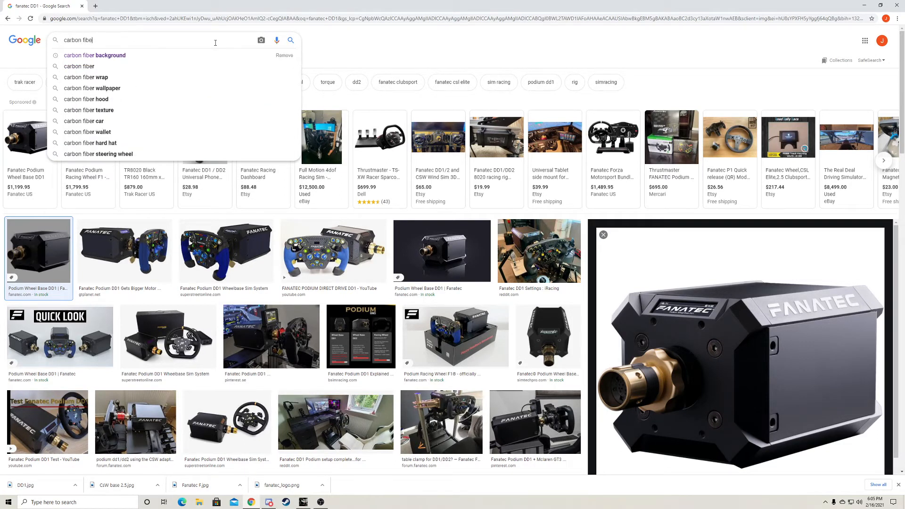
{"action": "type", "text": "ckground"}
{"action": "key", "text": "Return"}
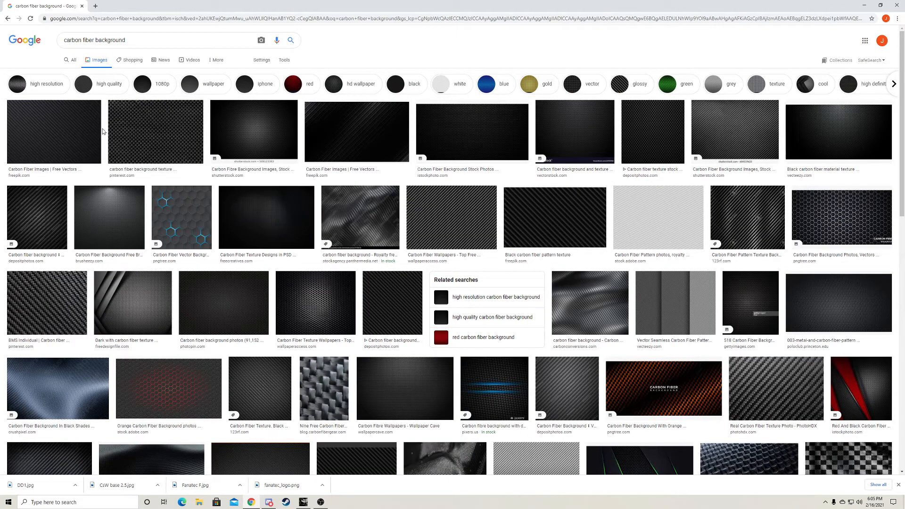
- Save the woven carbon fiber texture from the Pinterest result as a JPEG named "Carbon fiber" in the GIMP Tutorial folder
{"action": "left_click", "coordinate": [159, 136]}
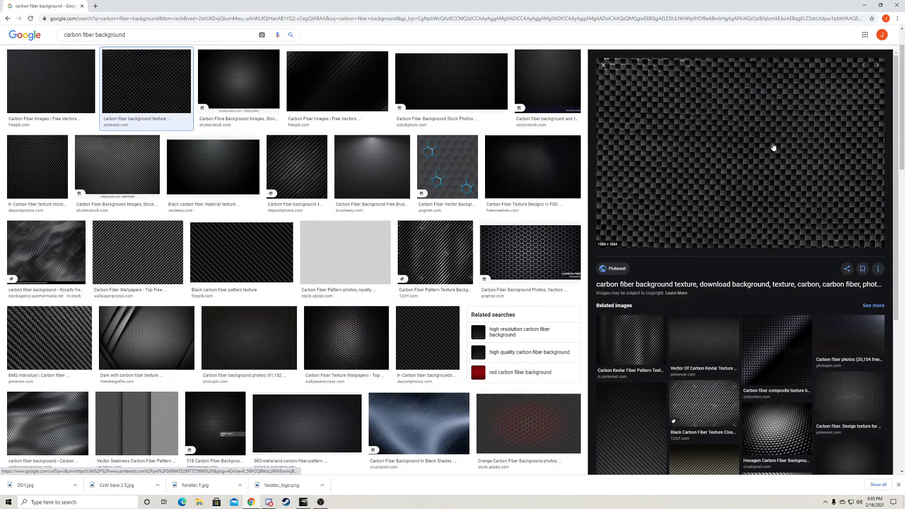
{"action": "right_click", "coordinate": [734, 150]}
{"action": "left_click", "coordinate": [759, 220]}
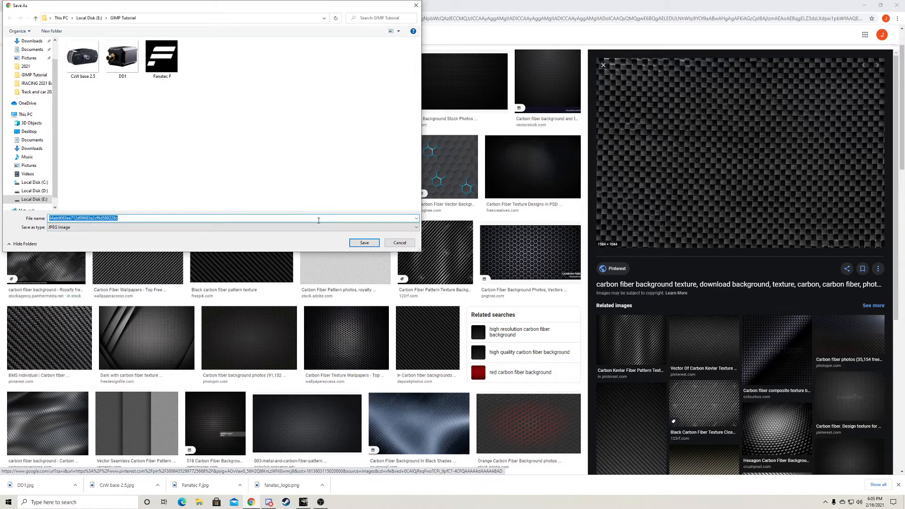
{"action": "type", "text": "Carbon fiber"}
{"action": "key", "text": "Return"}
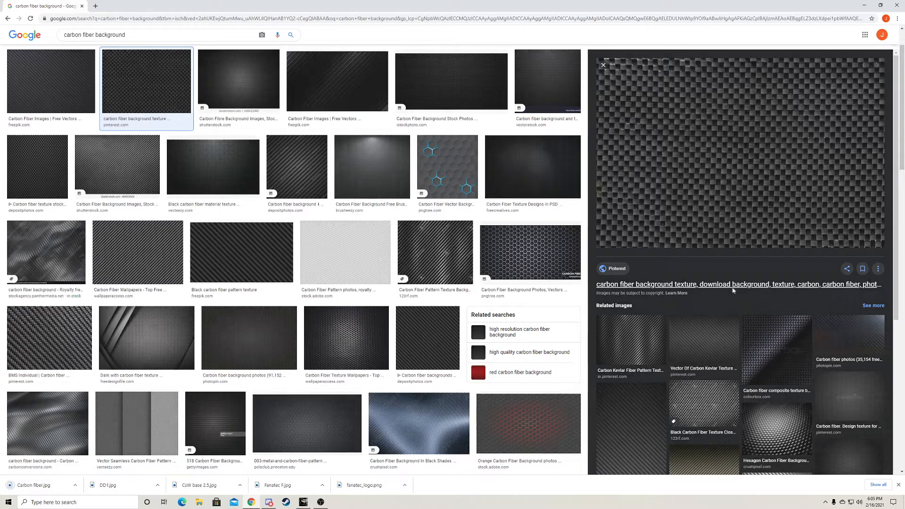
{"action": "left_click", "coordinate": [733, 285]}
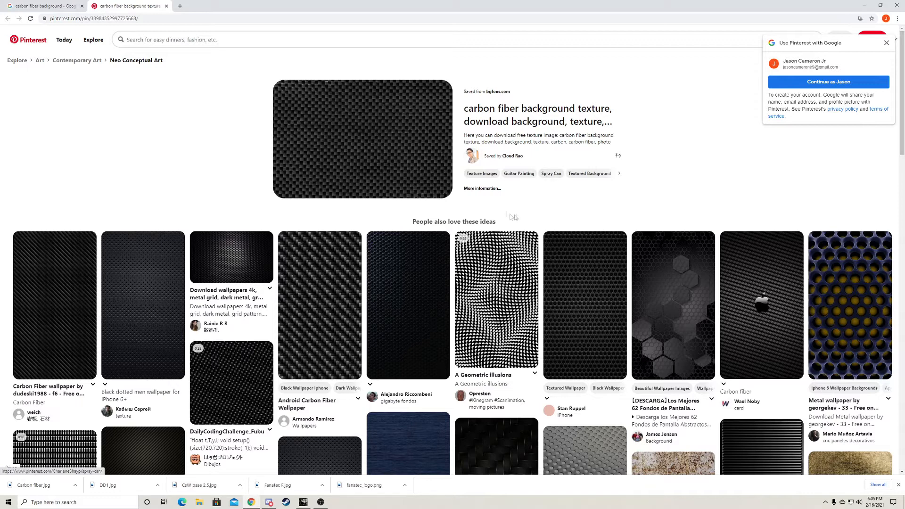
{"action": "mouse_move", "coordinate": [289, 193]}
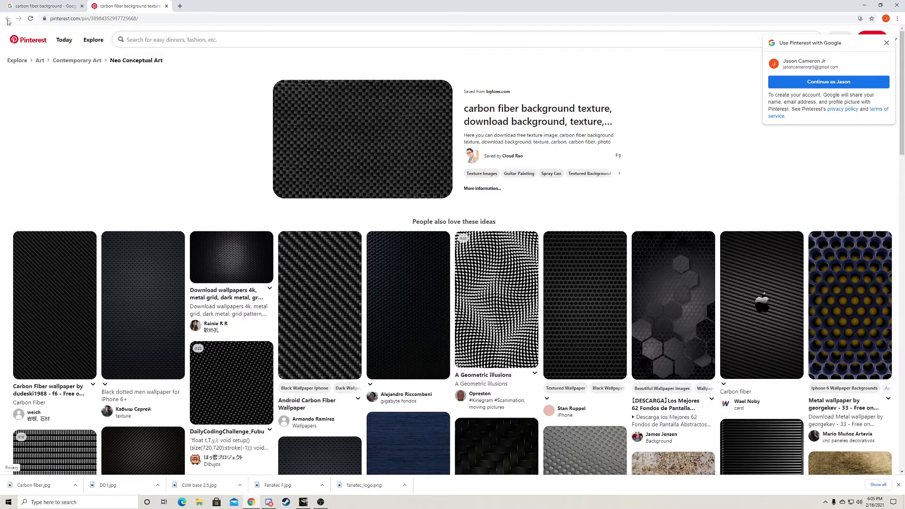
{"action": "left_click", "coordinate": [167, 6]}
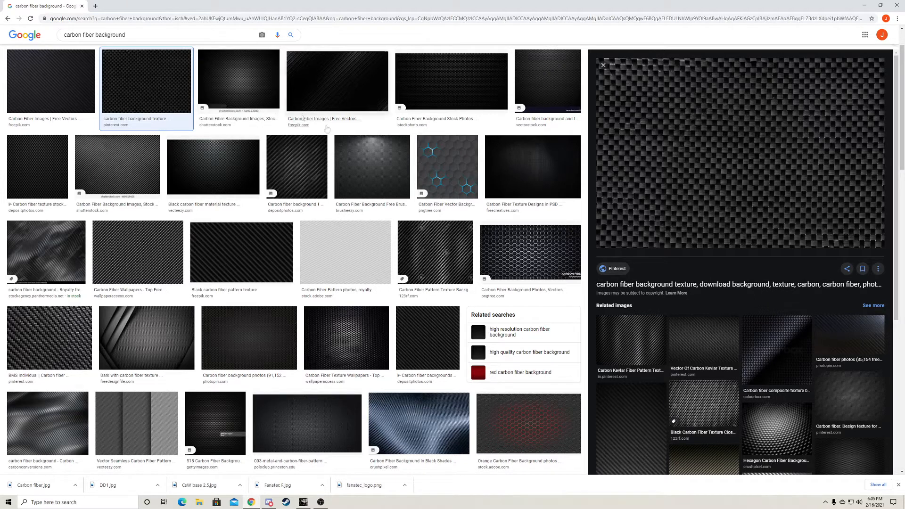
- Run a new image search for "Fanatec logo"
{"action": "scroll", "coordinate": [203, 99], "scroll_direction": "up", "scroll_amount": 1}
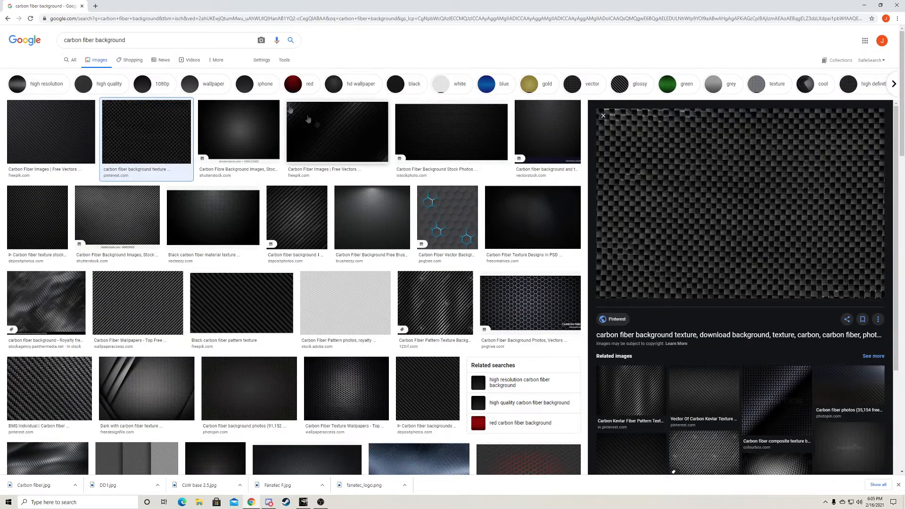
{"action": "triple_click", "coordinate": [221, 40]}
{"action": "type", "text": "Fanatec lo"}
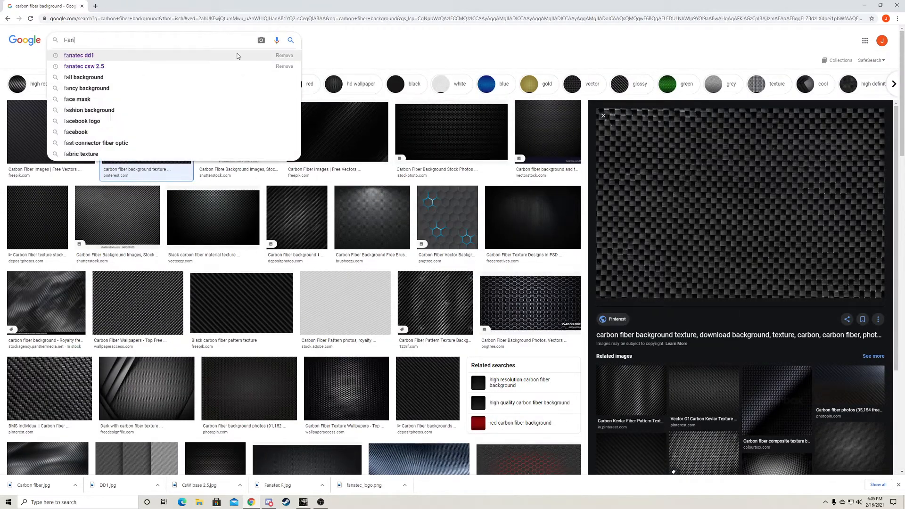
{"action": "type", "text": "go"}
{"action": "key", "text": "Return"}
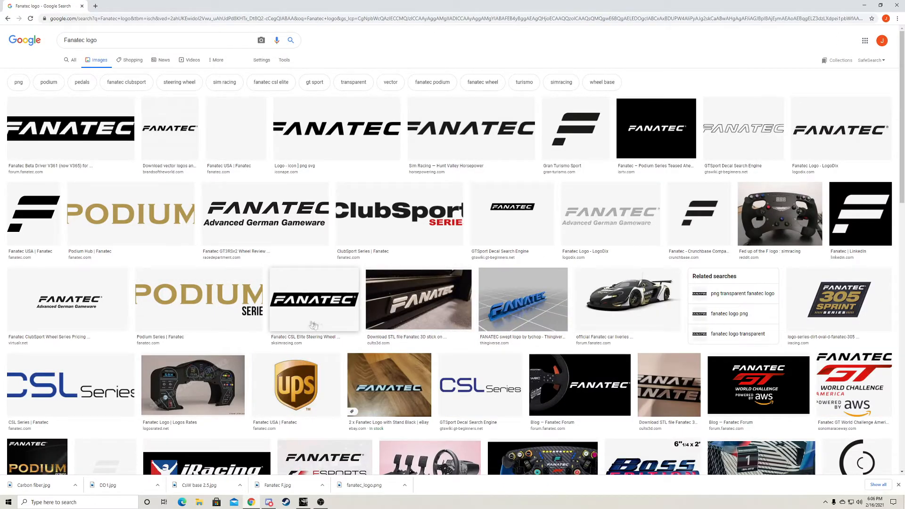
- Save the gold Podium Series logo as a PNG named "podium" in the GIMP Tutorial folder
{"action": "left_click", "coordinate": [202, 302]}
{"action": "right_click", "coordinate": [784, 117]}
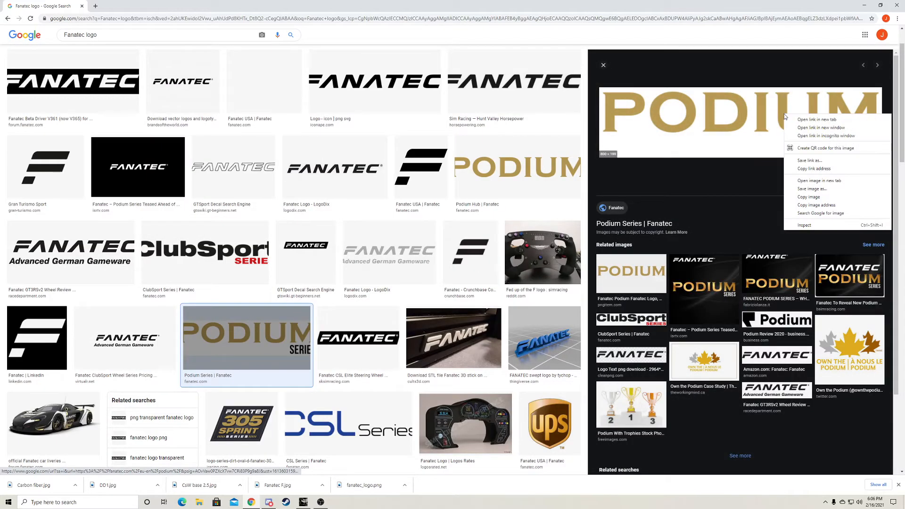
{"action": "left_click", "coordinate": [840, 190]}
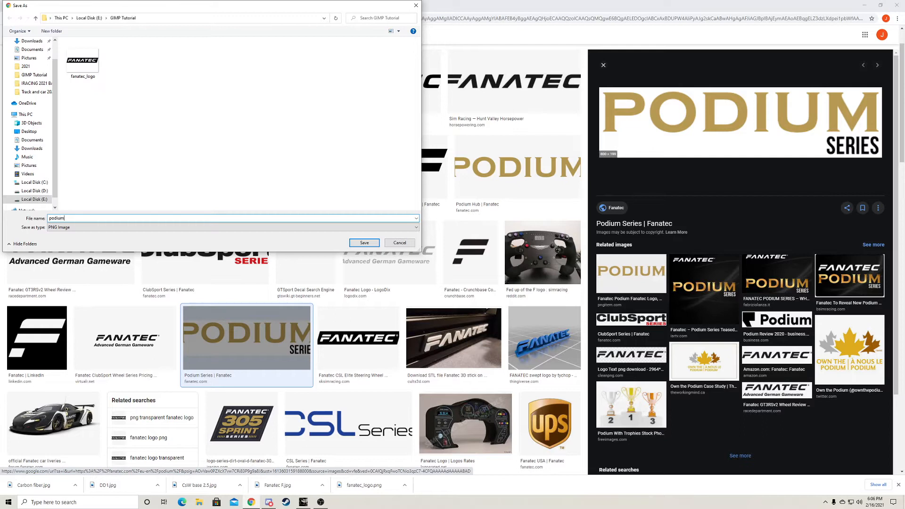
{"action": "type", "text": "podium"}
{"action": "key", "text": "Return"}
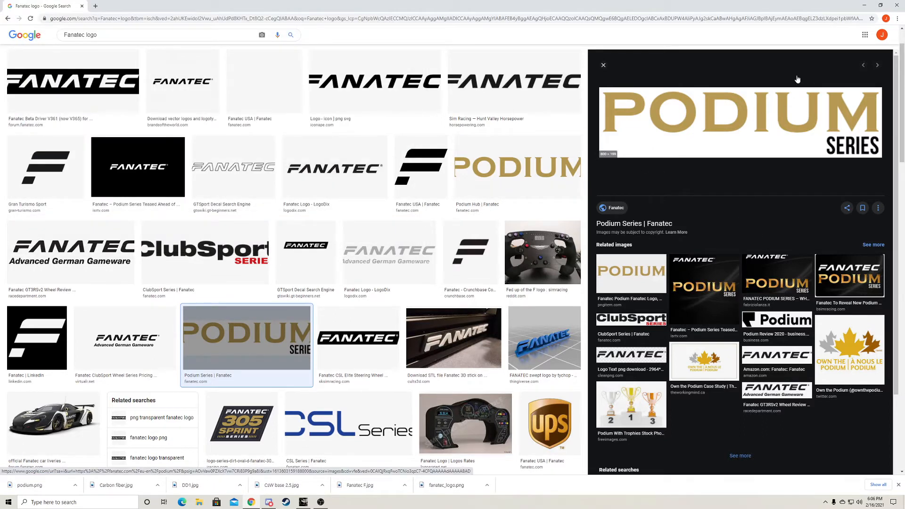
- Close the browser and open all files from Carbon fiber.jpg through podium.png in the GIMP Tutorial folder in GIMP
{"action": "left_click", "coordinate": [896, 5]}
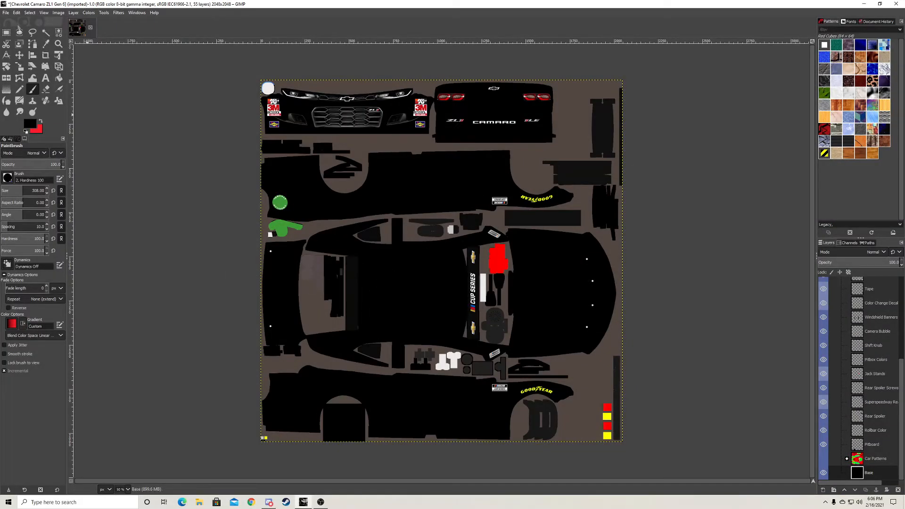
{"action": "left_click", "coordinate": [7, 14]}
{"action": "left_click", "coordinate": [21, 40]}
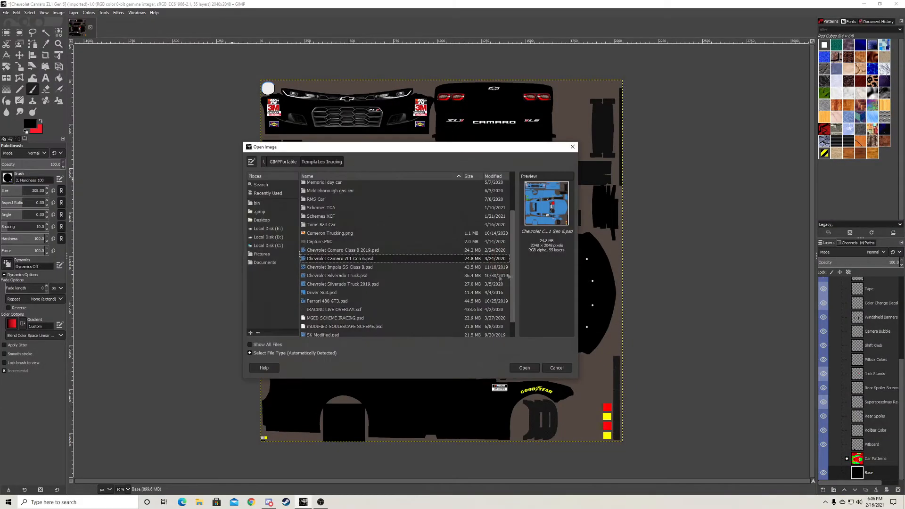
{"action": "left_click", "coordinate": [267, 229]}
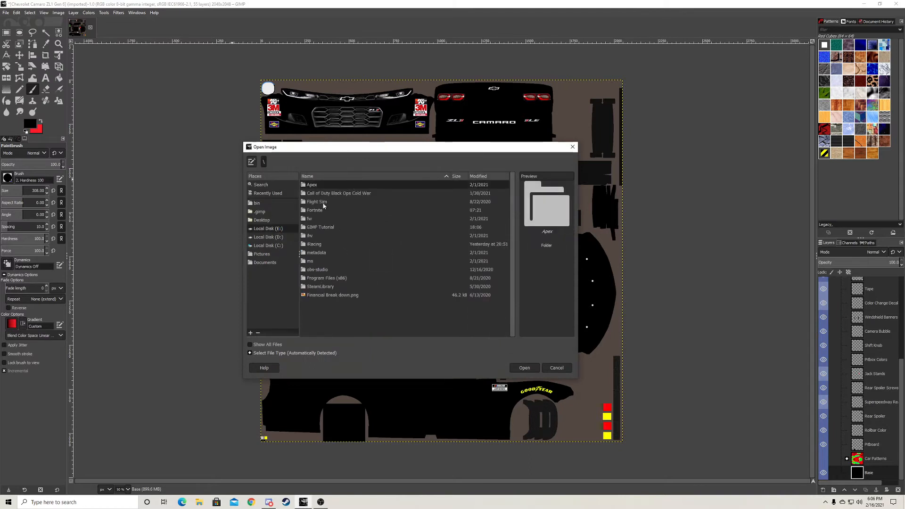
{"action": "double_click", "coordinate": [331, 228]}
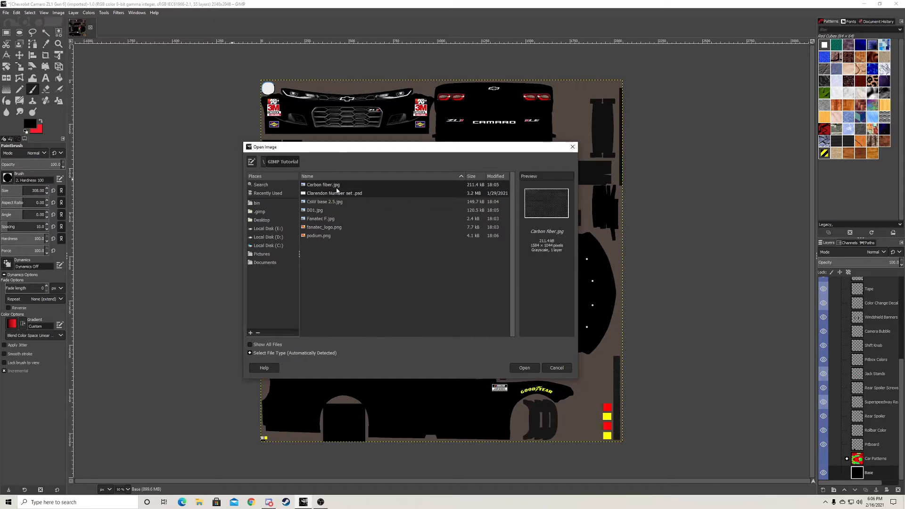
{"action": "left_click", "coordinate": [333, 204]}
{"action": "left_click", "coordinate": [320, 236]}
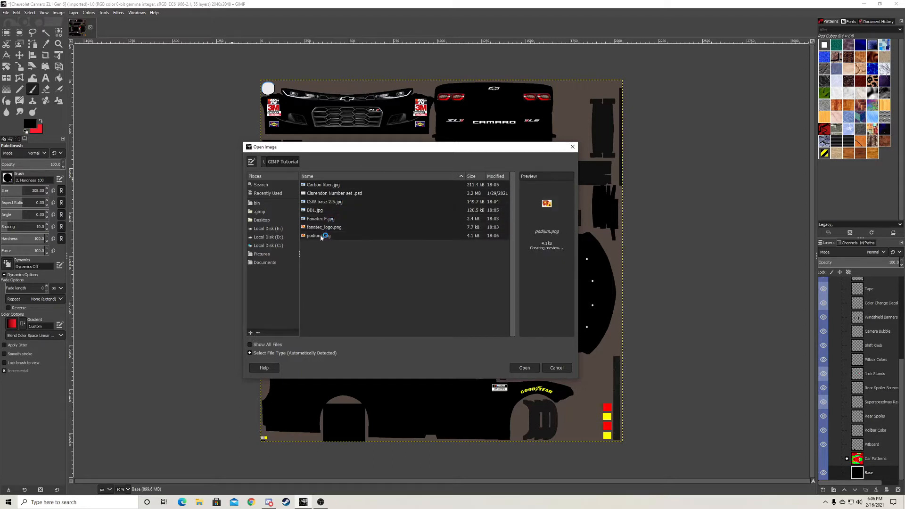
{"action": "left_click", "coordinate": [525, 368]}
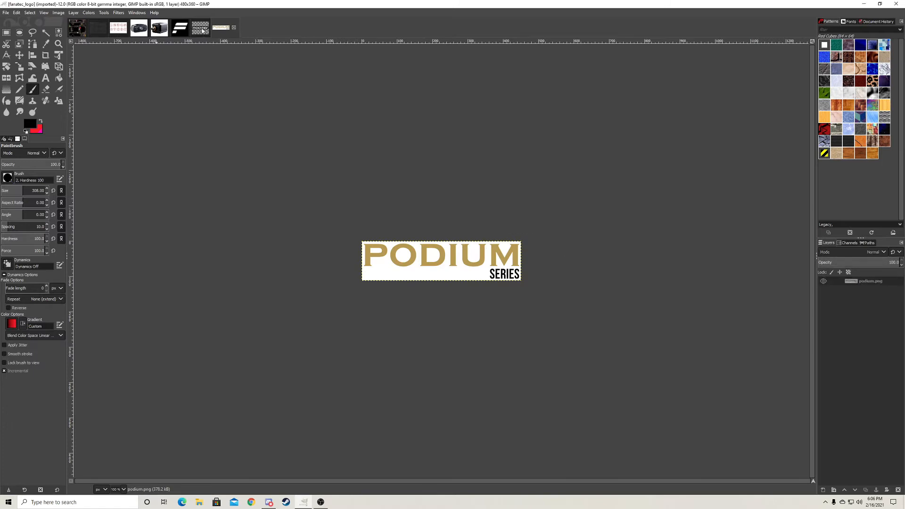
- Copy the fanatec_logo.png layer into the Camaro template and show the logo on the lower side panel at 200% zoom
{"action": "left_click", "coordinate": [200, 27]}
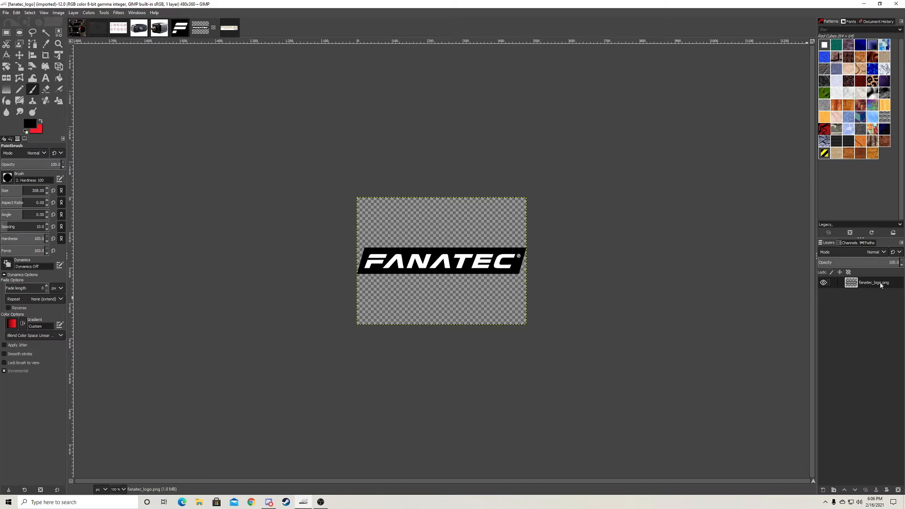
{"action": "left_click_drag", "start_coordinate": [879, 285], "coordinate": [328, 387]}
{"action": "key", "text": "m"}
{"action": "key", "text": "2"}
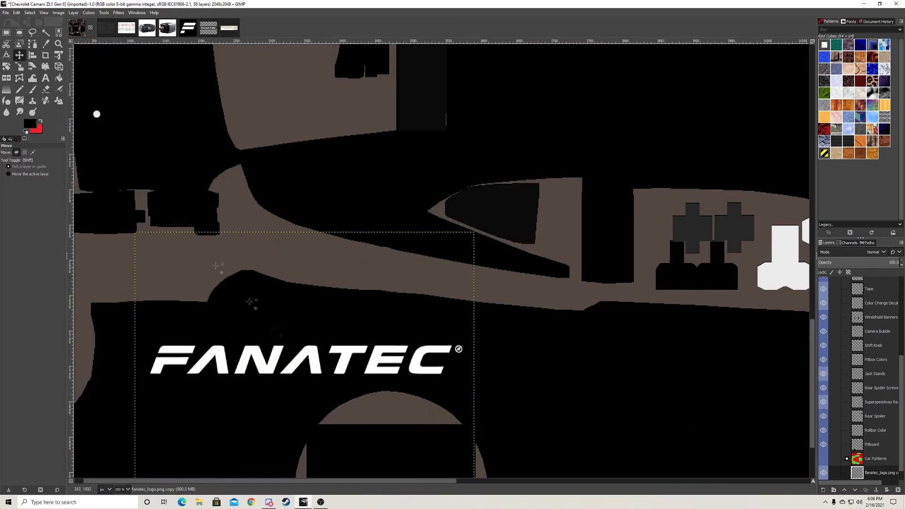
- Enlarge the Fanatec logo around its center on the lower side panel
{"action": "key", "text": "shift+s"}
{"action": "left_click", "coordinate": [519, 315]}
{"action": "left_click_drag", "start_coordinate": [518, 315], "coordinate": [547, 302]}
{"action": "key", "text": "Return"}
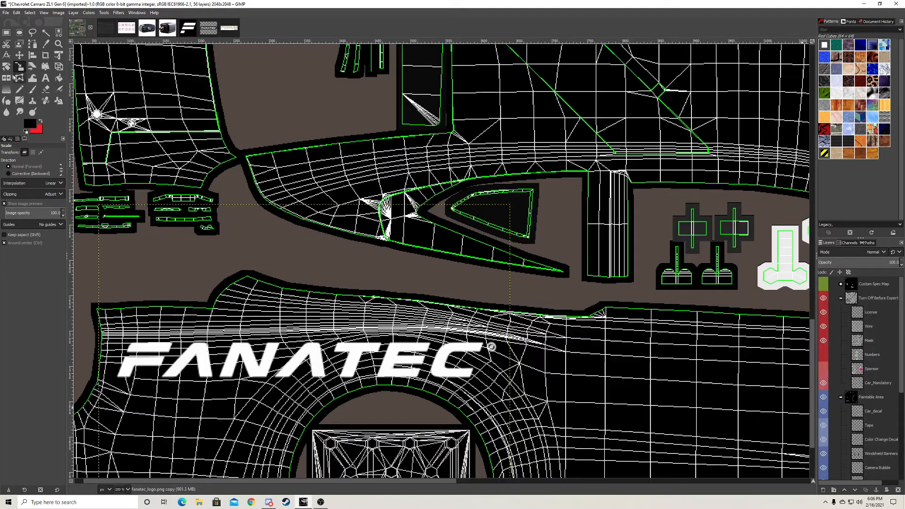
- Rotate the Fanatec logo about 1.69° and position it just above the rear wheel opening of the lower side panel
{"action": "key", "text": "shift+r"}
{"action": "left_click_drag", "start_coordinate": [634, 364], "coordinate": [630, 372]}
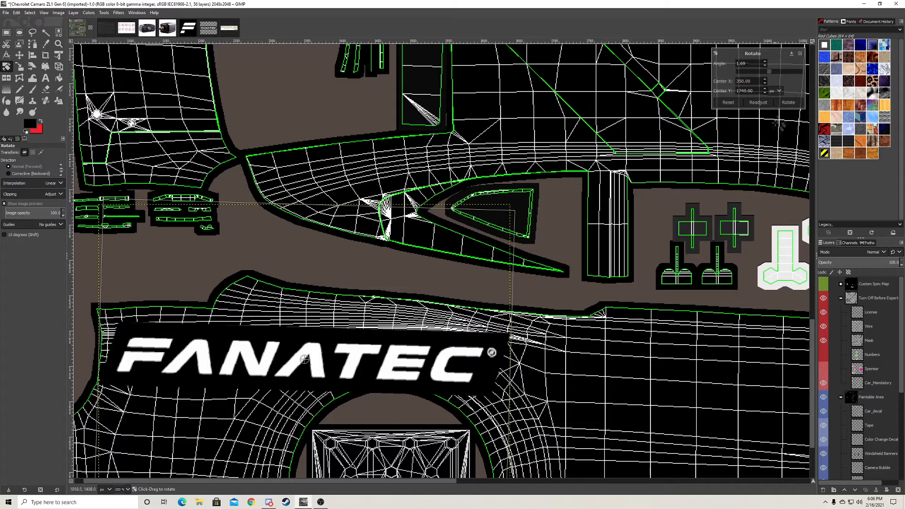
{"action": "key", "text": "Return"}
{"action": "left_click", "coordinate": [20, 55]}
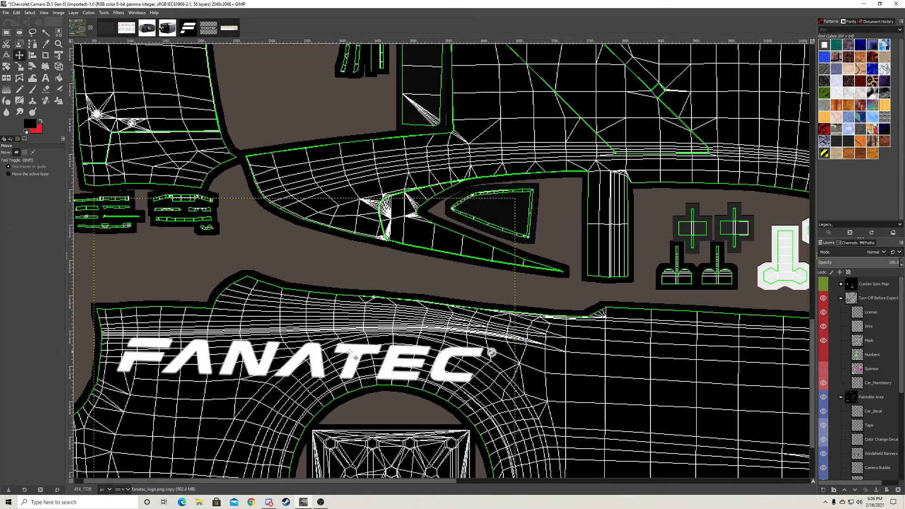
{"action": "left_click_drag", "start_coordinate": [318, 361], "coordinate": [345, 353]}
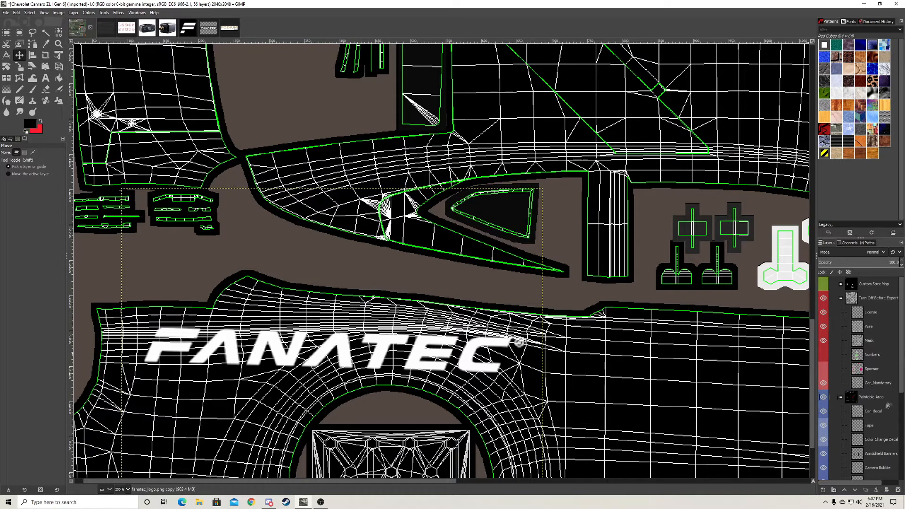
- Duplicate the Fanatec logo layer and move the copy onto the rear of the opposite side panel
{"action": "key", "text": "ctrl+v"}
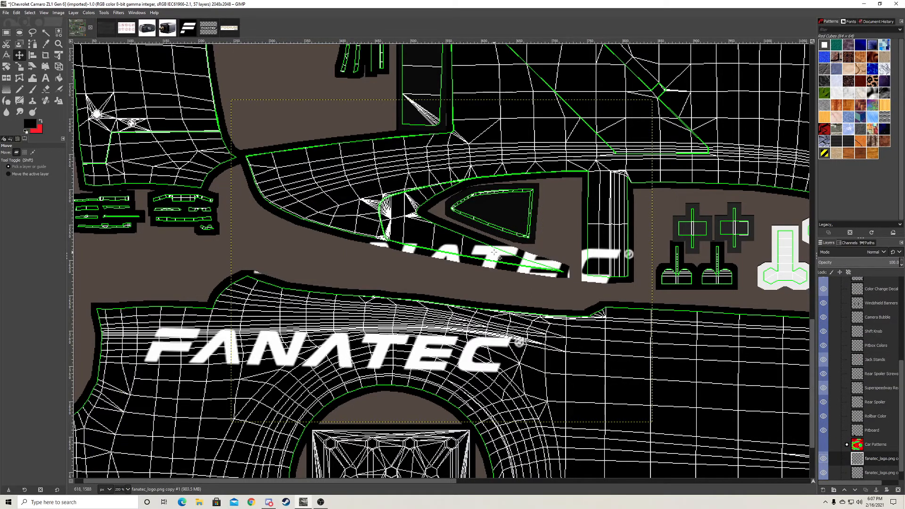
{"action": "scroll", "coordinate": [391, 235], "scroll_direction": "up", "scroll_amount": 5}
{"action": "left_click_drag", "start_coordinate": [494, 253], "coordinate": [34, 176]}
- Rotate the copied Fanatec logo about 174.65° and shift it away from the green fuel filler circle, beside the rear wheel opening
{"action": "left_click", "coordinate": [7, 66]}
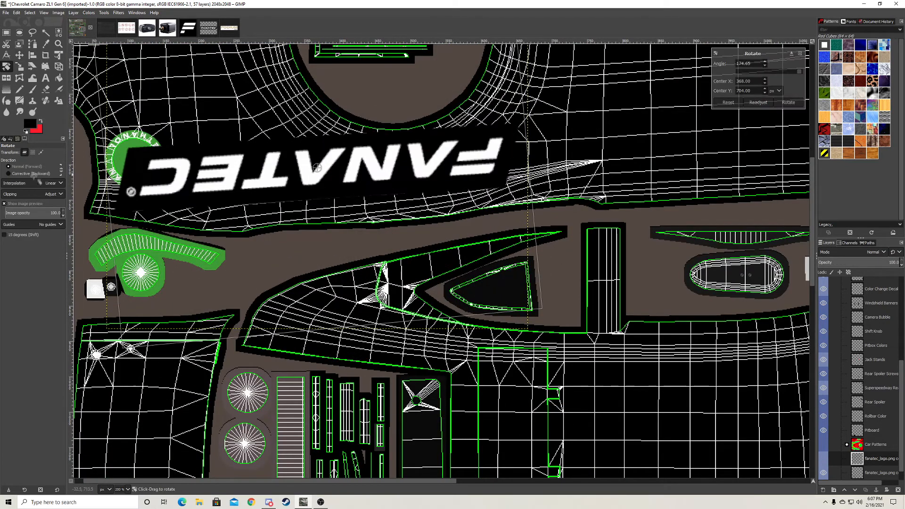
{"action": "left_click", "coordinate": [788, 103]}
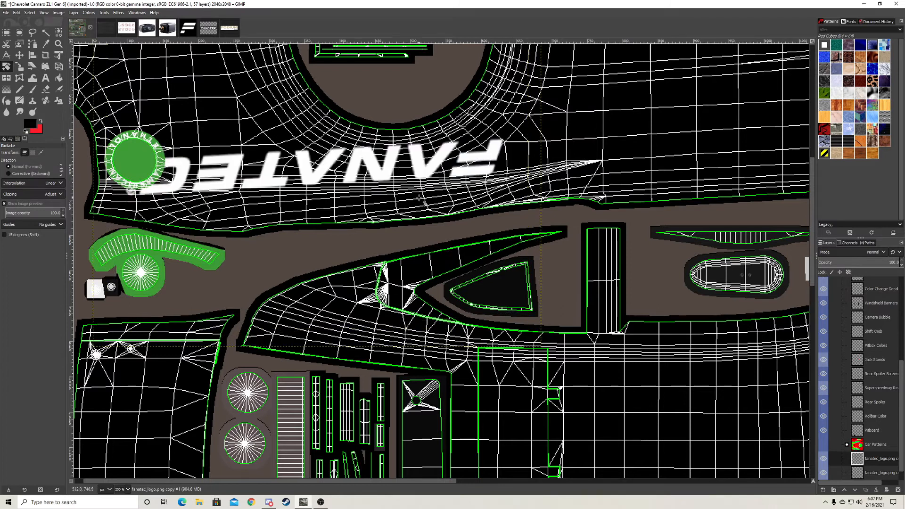
{"action": "left_click", "coordinate": [19, 55]}
{"action": "left_click_drag", "start_coordinate": [236, 160], "coordinate": [255, 167]}
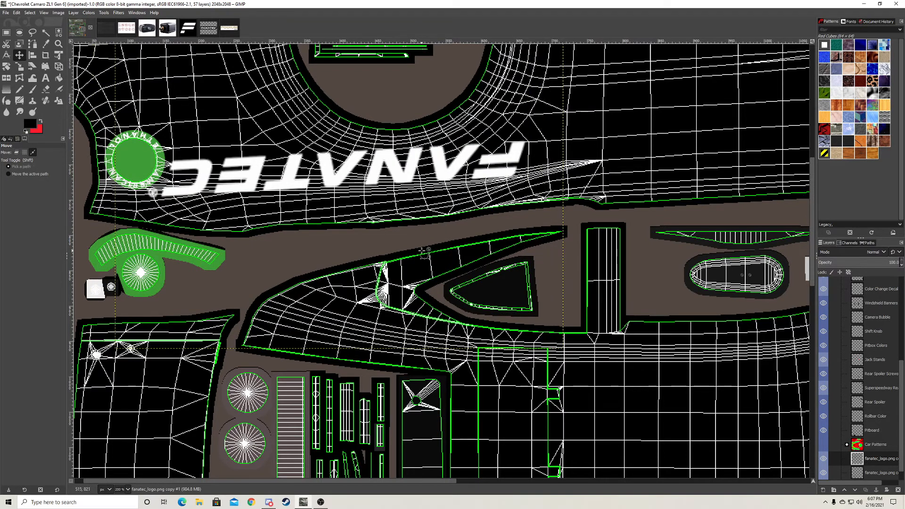
- Make the Base layer active and hide the Wire layer so the car is shown without the wireframe
{"action": "key", "text": "minus"}
{"action": "scroll", "coordinate": [887, 469], "scroll_direction": "down", "scroll_amount": 1}
{"action": "left_click", "coordinate": [885, 473]}
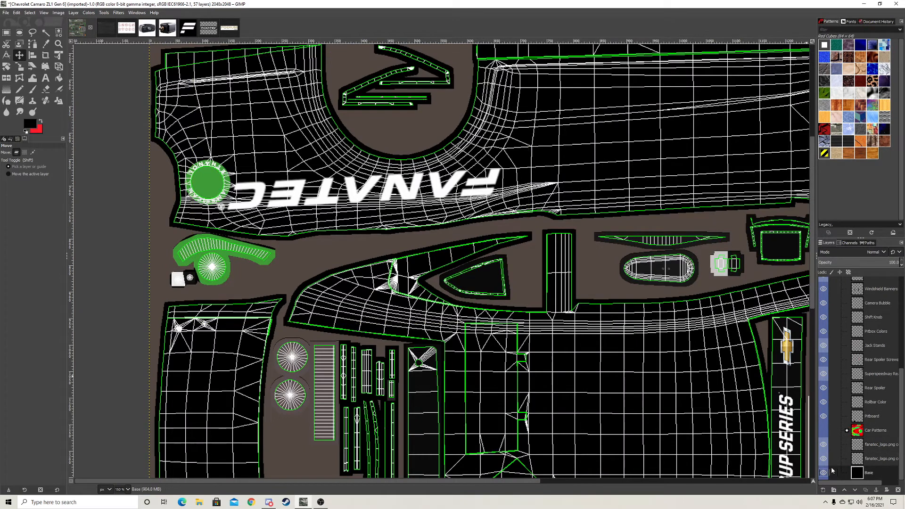
{"action": "scroll", "coordinate": [862, 371], "scroll_direction": "up", "scroll_amount": 6}
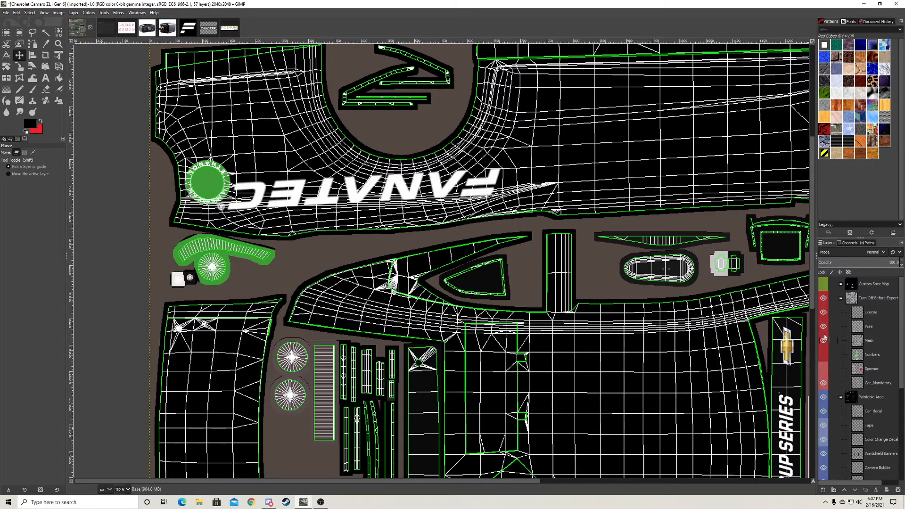
{"action": "scroll", "coordinate": [616, 342], "scroll_direction": "down", "scroll_amount": 3}
{"action": "scroll", "coordinate": [606, 389], "scroll_direction": "up", "scroll_amount": 2}
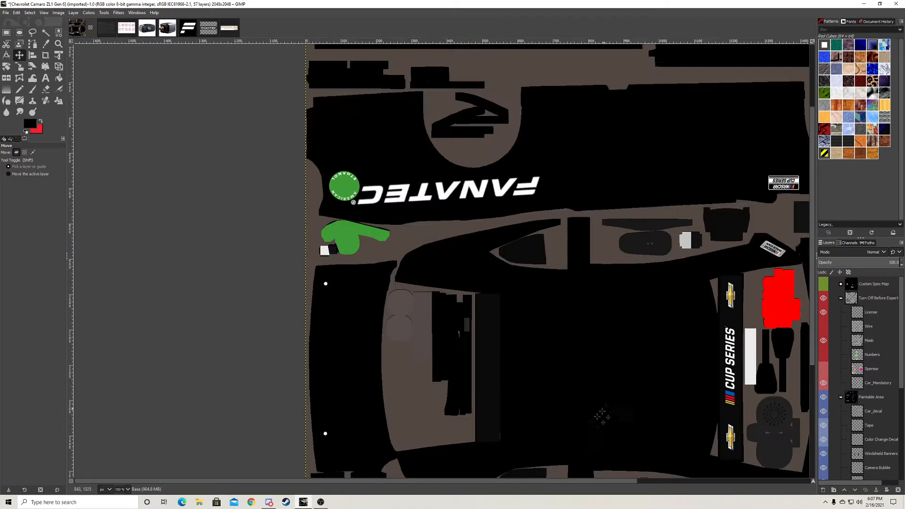
{"action": "scroll", "coordinate": [584, 413], "scroll_direction": "down", "scroll_amount": 1}
{"action": "scroll", "coordinate": [539, 370], "scroll_direction": "down", "scroll_amount": 1}
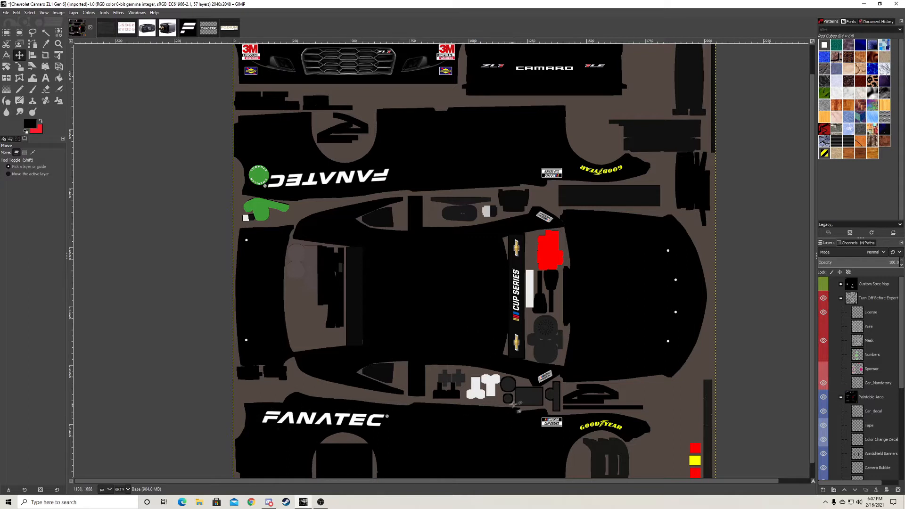
{"action": "scroll", "coordinate": [518, 406], "scroll_direction": "down", "scroll_amount": 1}
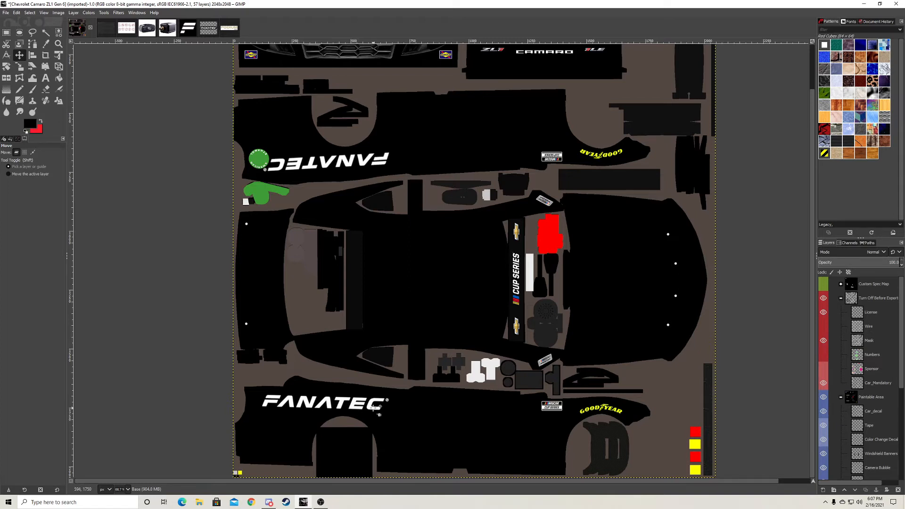
- Copy the Fanatec F logo layer into the carbon fiber image and scale it around its center to 785 × 785 px
{"action": "left_click", "coordinate": [188, 29]}
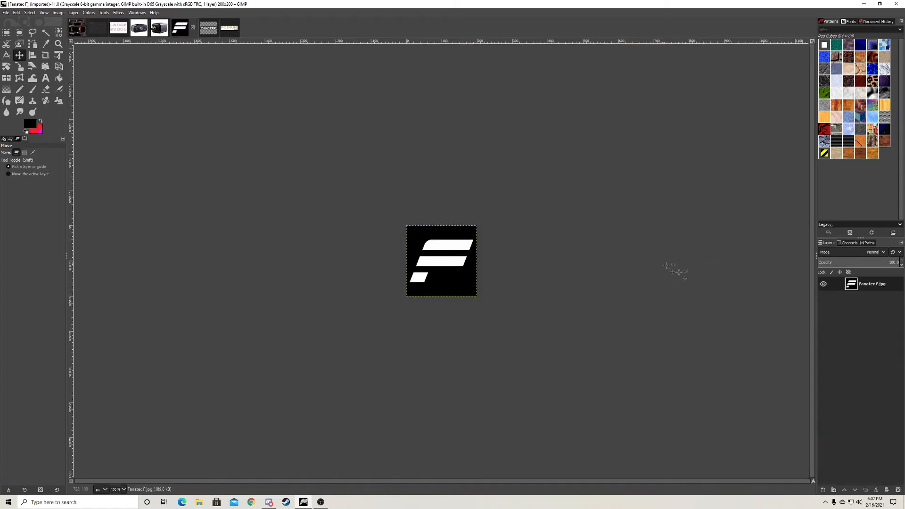
{"action": "left_click_drag", "start_coordinate": [872, 291], "coordinate": [415, 262]}
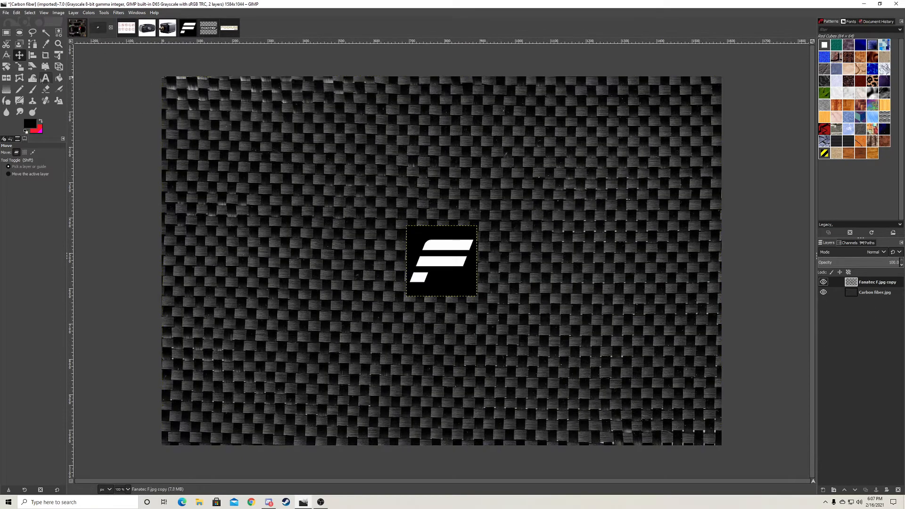
{"action": "key", "text": "shift+s"}
{"action": "left_click_drag", "start_coordinate": [432, 217], "coordinate": [143, 87]}
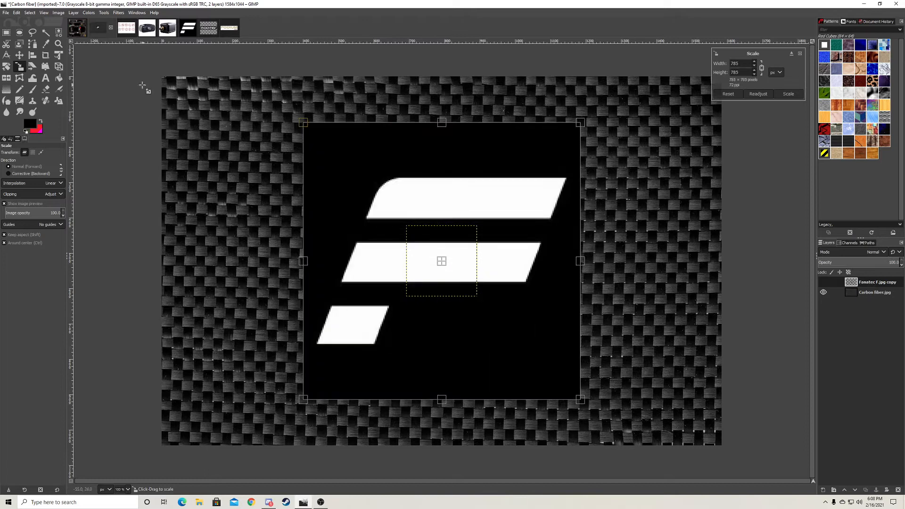
{"action": "left_click", "coordinate": [787, 97]}
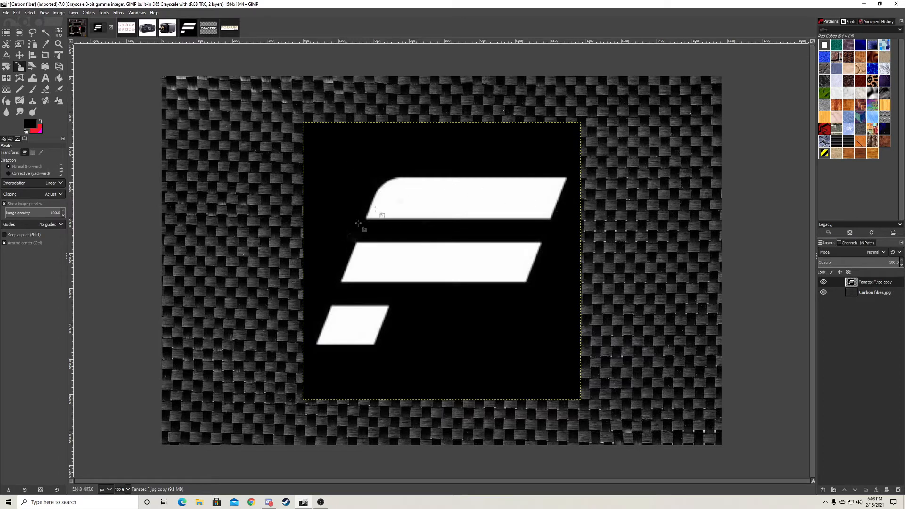
- Pick the logo's white as the foreground color and clear the selection around the top bar of the F
{"action": "key", "text": "u"}
{"action": "left_click", "coordinate": [467, 198]}
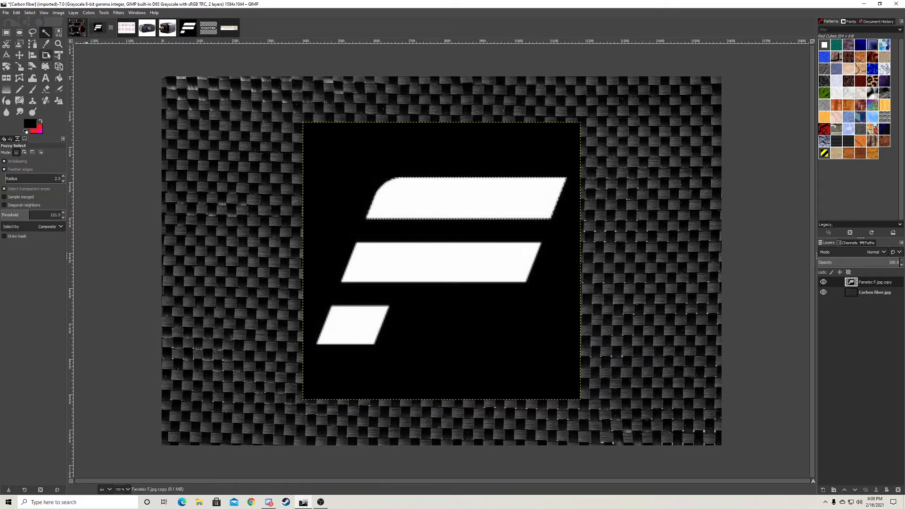
{"action": "left_click", "coordinate": [32, 89]}
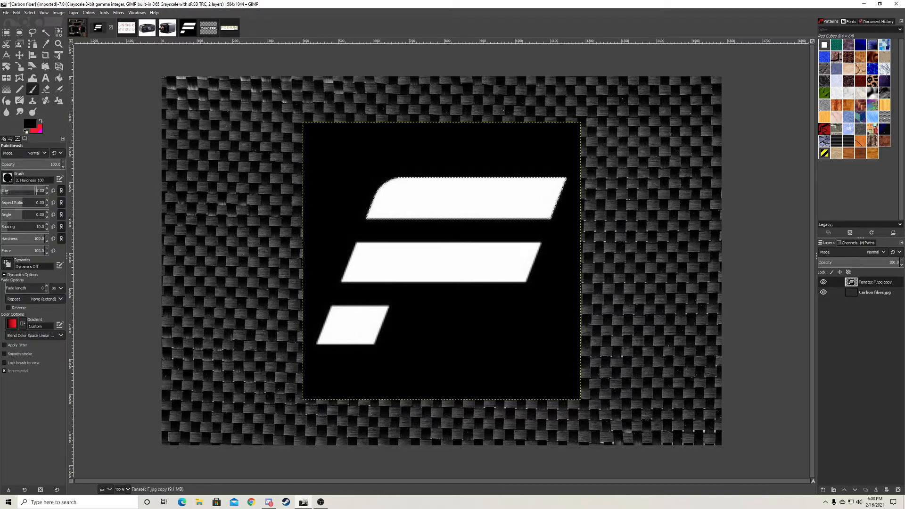
{"action": "scroll", "coordinate": [379, 233], "scroll_direction": "up", "scroll_amount": 4}
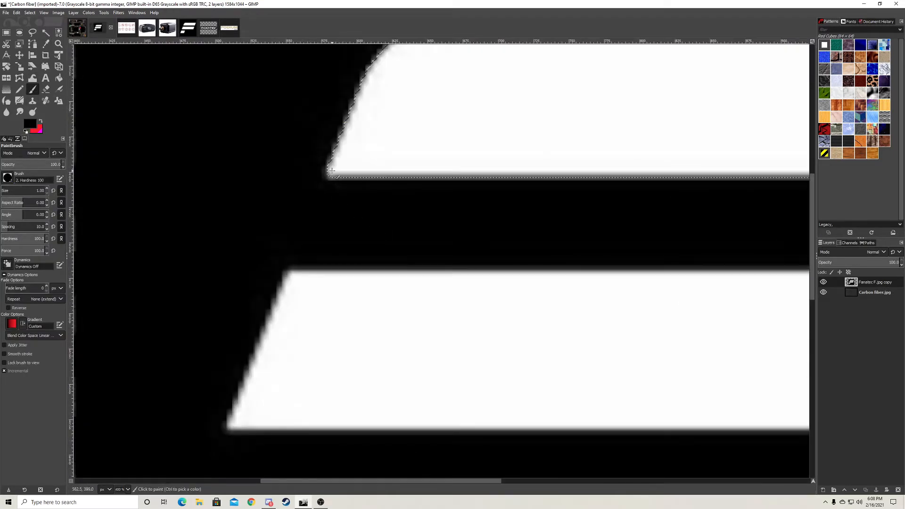
{"action": "left_click", "coordinate": [46, 44]}
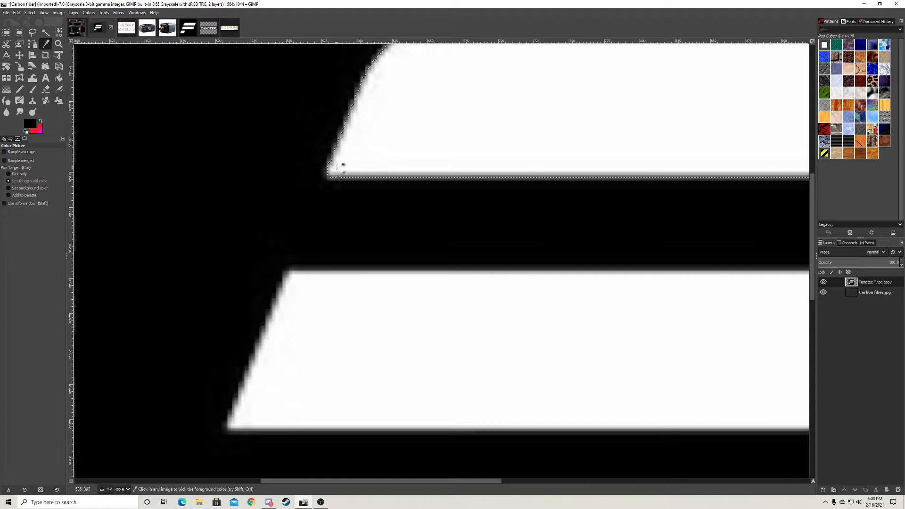
{"action": "left_click", "coordinate": [342, 168]}
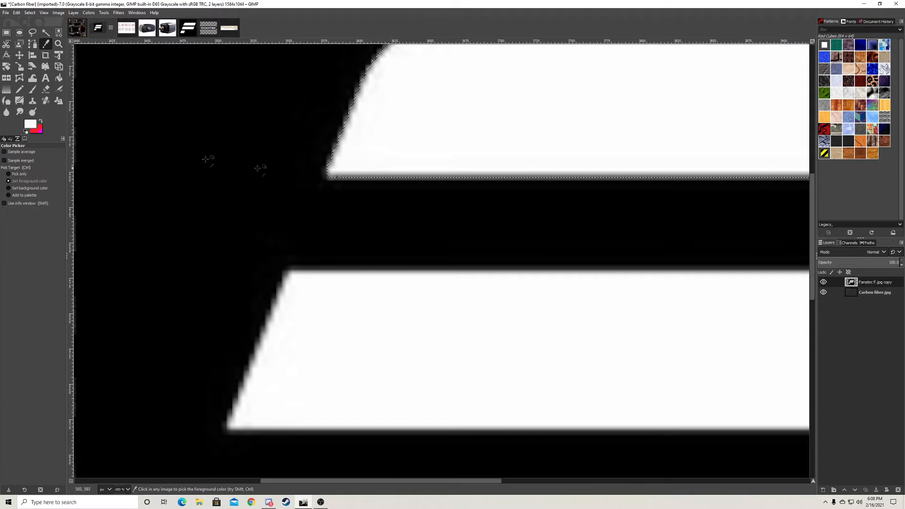
{"action": "left_click", "coordinate": [30, 12]}
{"action": "left_click", "coordinate": [37, 30]}
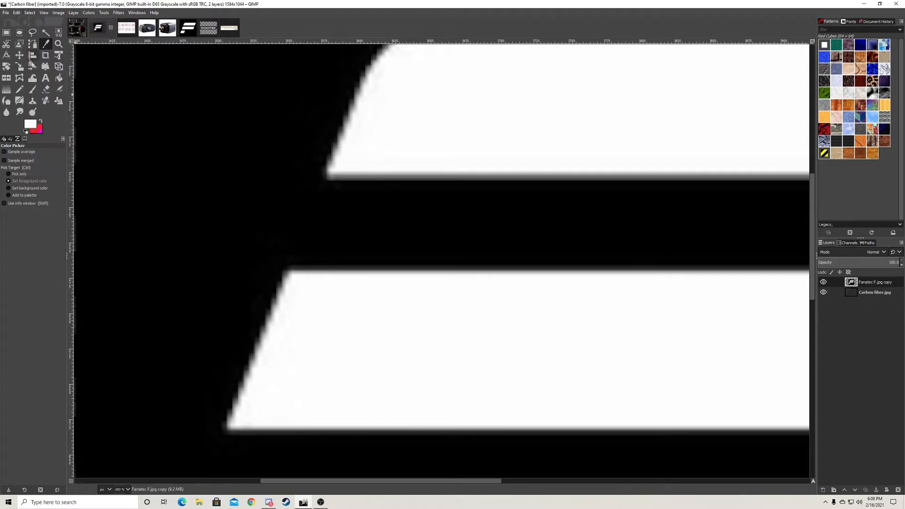
- Paint thin white vertical lines with a size 1 brush to connect the three bars of the F
{"action": "left_click", "coordinate": [32, 89]}
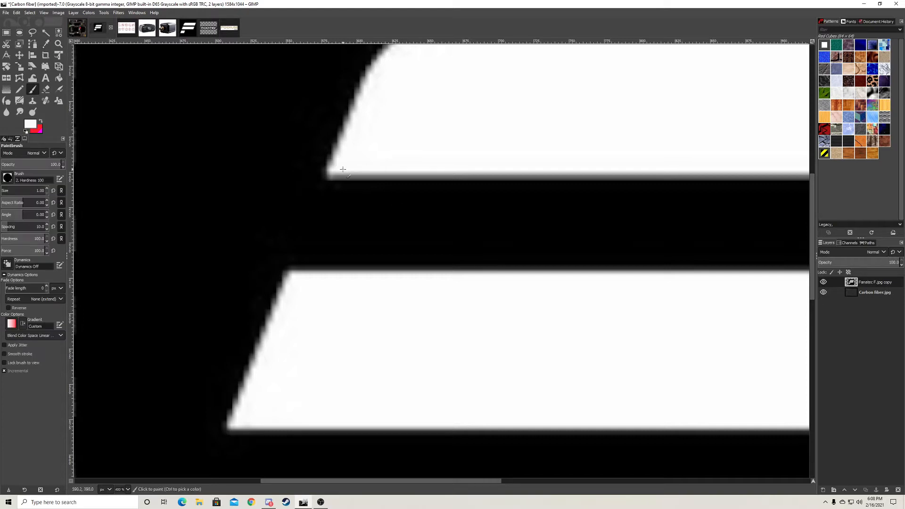
{"action": "scroll", "coordinate": [344, 271], "scroll_direction": "down", "scroll_amount": 5}
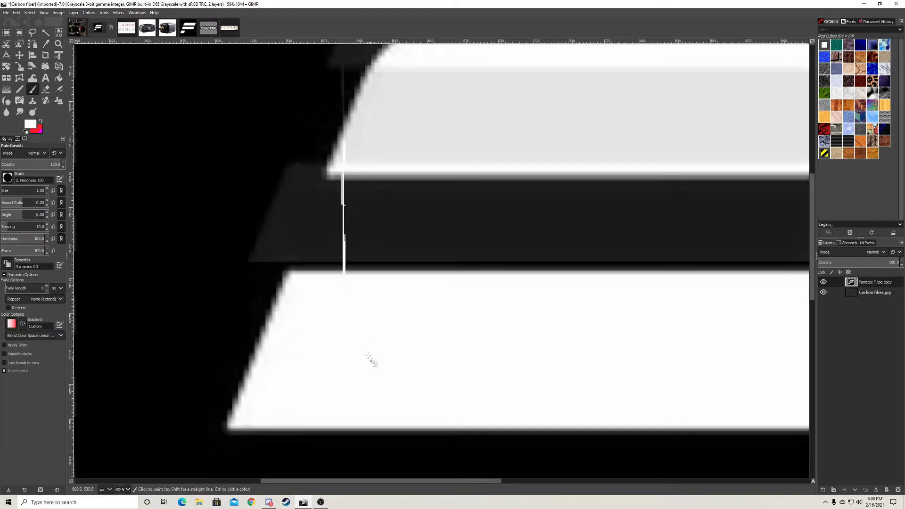
{"action": "left_click", "coordinate": [331, 305], "text": "shift"}
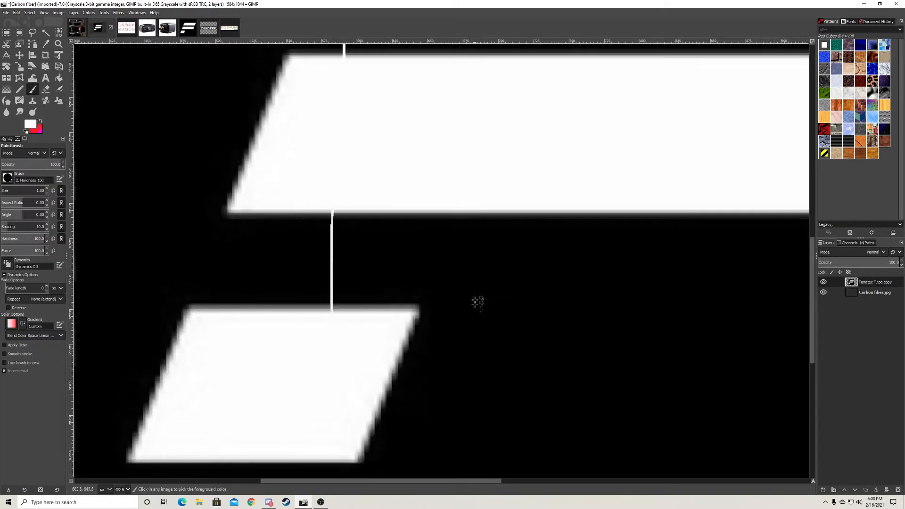
{"action": "scroll", "coordinate": [477, 302], "scroll_direction": "down", "scroll_amount": 3}
{"action": "scroll", "coordinate": [610, 373], "scroll_direction": "up", "scroll_amount": 1}
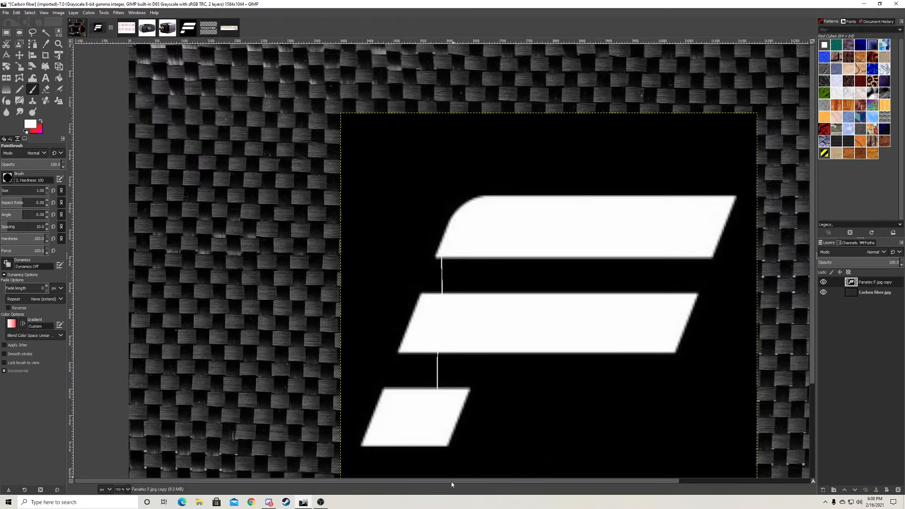
- Fuzzy-select the whole connected white F shape
{"action": "left_click_drag", "start_coordinate": [451, 482], "coordinate": [527, 481]}
{"action": "scroll", "coordinate": [481, 398], "scroll_direction": "down", "scroll_amount": 1}
{"action": "key", "text": "u"}
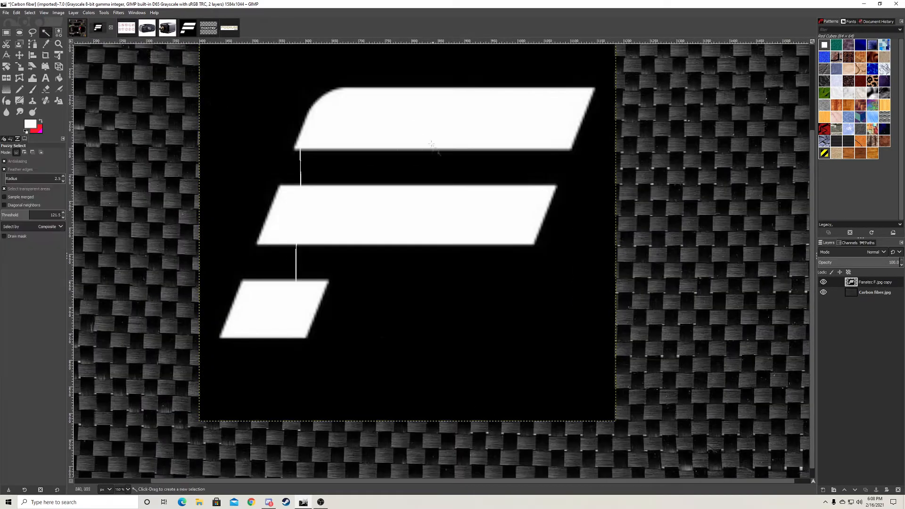
{"action": "left_click", "coordinate": [410, 121]}
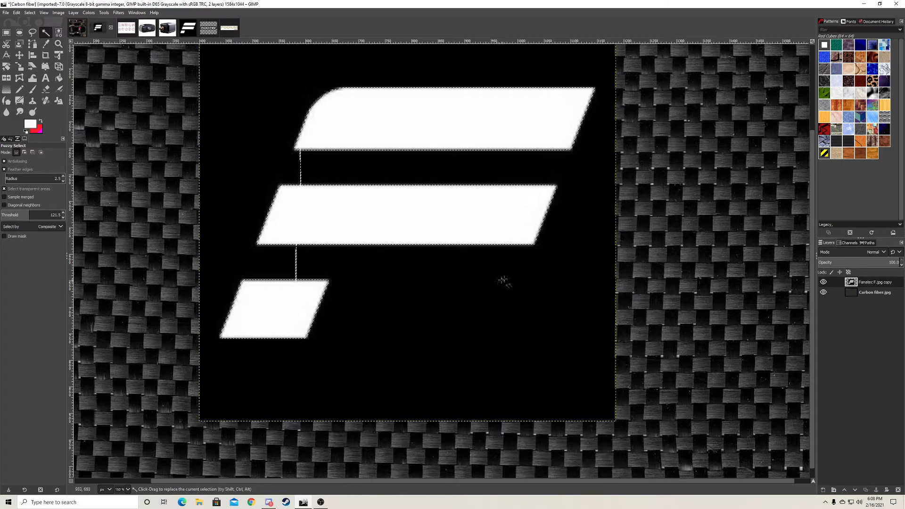
{"action": "scroll", "coordinate": [518, 265], "scroll_direction": "down", "scroll_amount": 1}
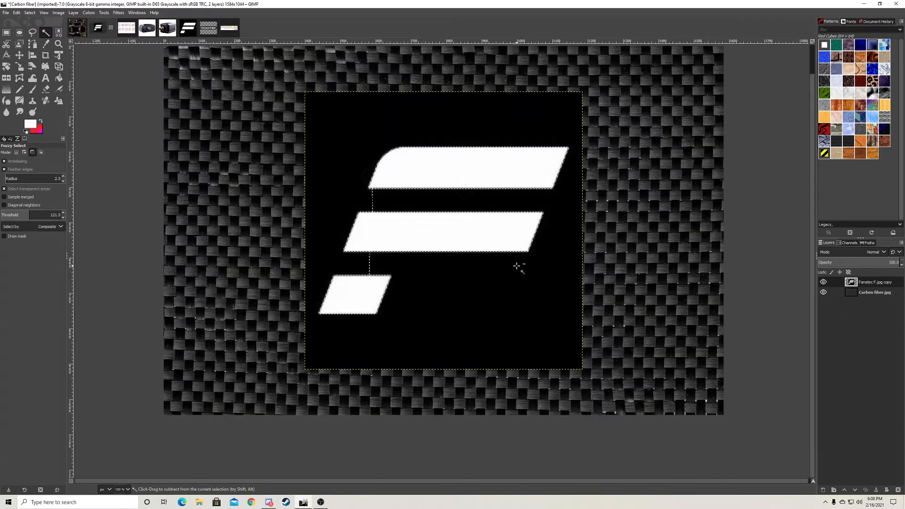
- Hide the Fanatec F layer and copy the visible carbon fiber inside the F-shaped selection
{"action": "left_click", "coordinate": [824, 282]}
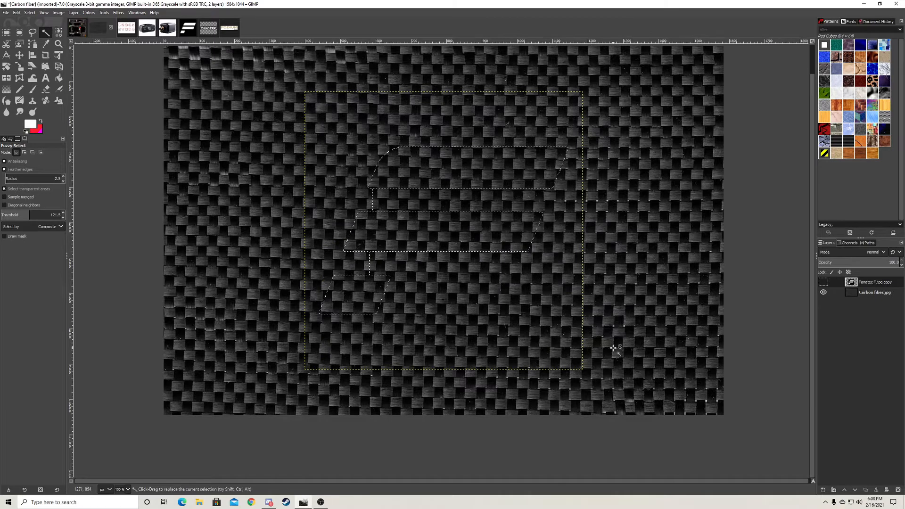
{"action": "right_click", "coordinate": [434, 236]}
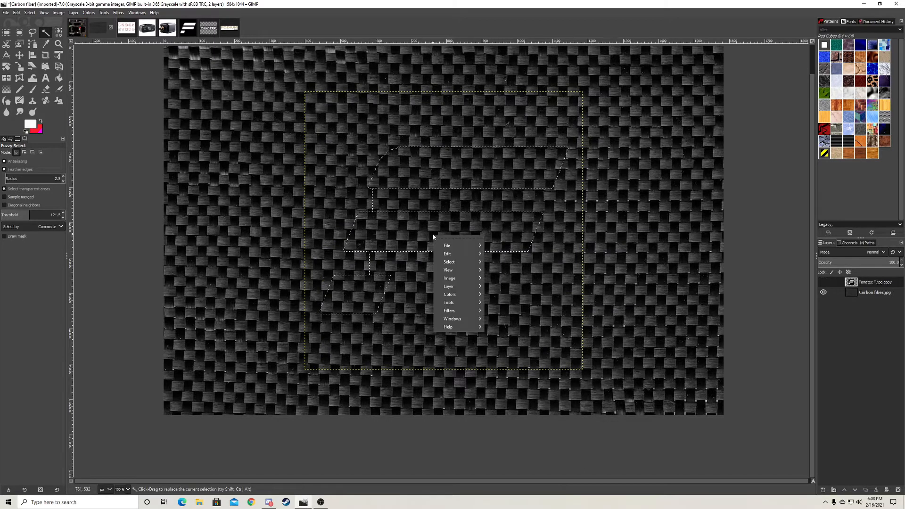
{"action": "mouse_move", "coordinate": [447, 256]}
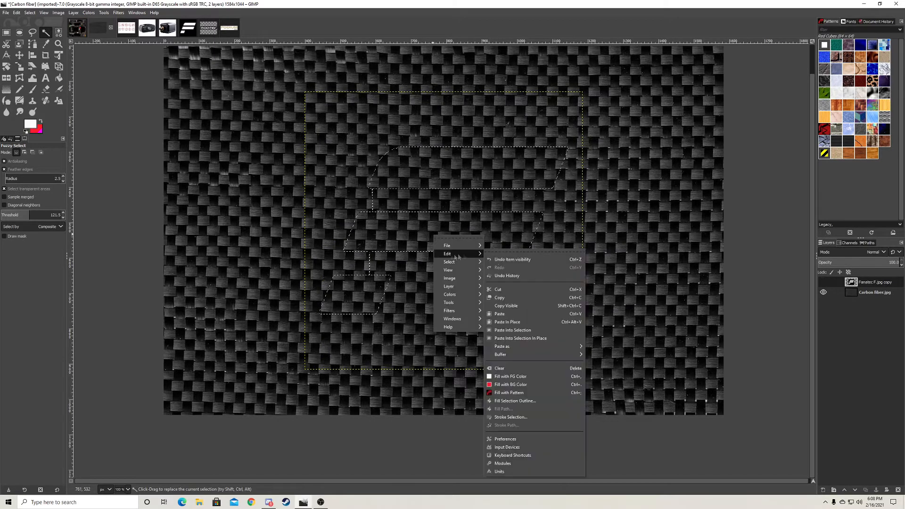
{"action": "left_click", "coordinate": [530, 302]}
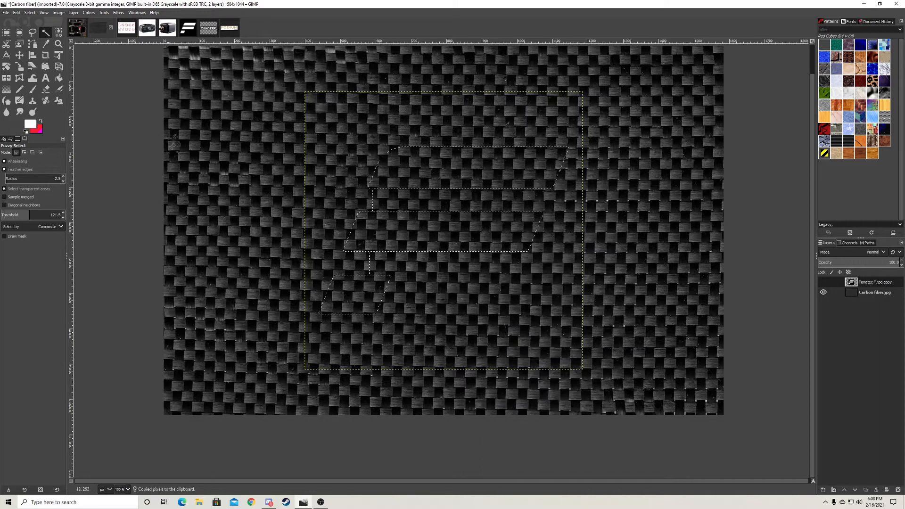
- Paste the carbon fiber F as a new layer in the Chevrolet Camaro ZL1 template
{"action": "left_click", "coordinate": [79, 30]}
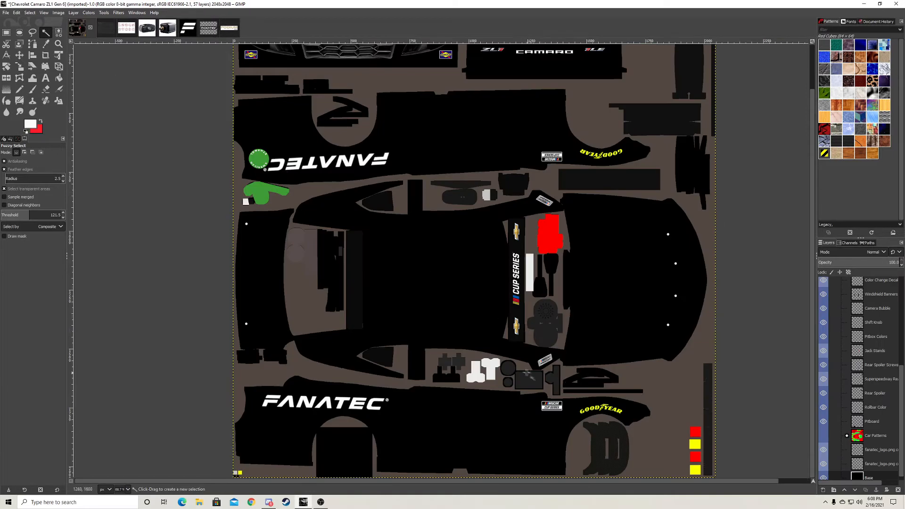
{"action": "right_click", "coordinate": [445, 279]}
{"action": "mouse_move", "coordinate": [471, 299]}
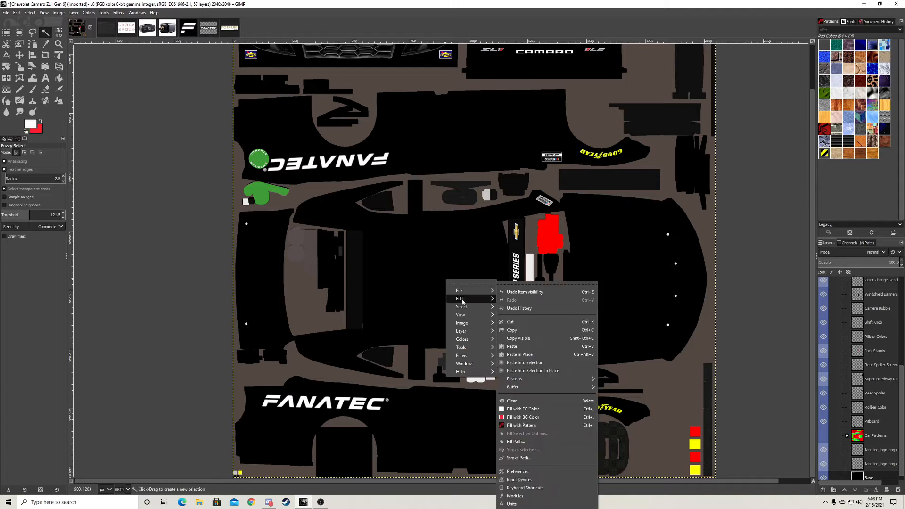
{"action": "mouse_move", "coordinate": [548, 380]}
{"action": "left_click", "coordinate": [617, 384]}
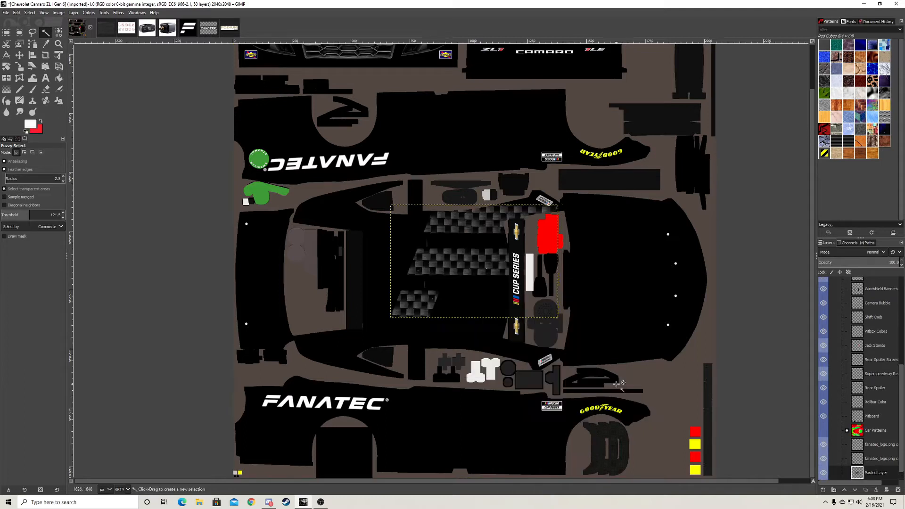
- Move the carbon fiber F onto the lower side panel, between the Fanatec logo and the front wheel opening
{"action": "left_click", "coordinate": [19, 56]}
{"action": "left_click_drag", "start_coordinate": [491, 234], "coordinate": [534, 419]}
{"action": "scroll", "coordinate": [533, 419], "scroll_direction": "up", "scroll_amount": 3}
{"action": "scroll", "coordinate": [525, 387], "scroll_direction": "down", "scroll_amount": 1}
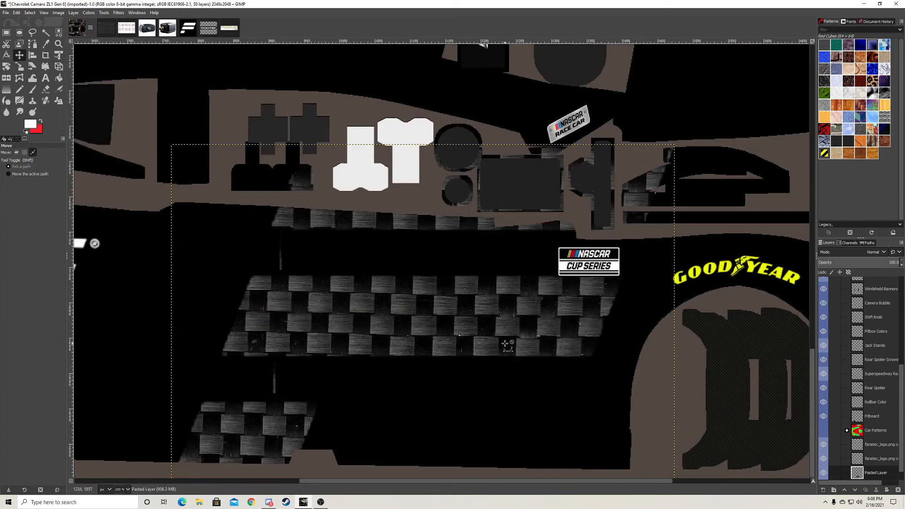
{"action": "scroll", "coordinate": [503, 342], "scroll_direction": "down", "scroll_amount": 1}
{"action": "scroll", "coordinate": [508, 356], "scroll_direction": "up", "scroll_amount": 1}
{"action": "left_click_drag", "start_coordinate": [481, 311], "coordinate": [494, 343]}
- Scale the carbon fiber F down around its center to 95 × 65 px
{"action": "left_click", "coordinate": [20, 66]}
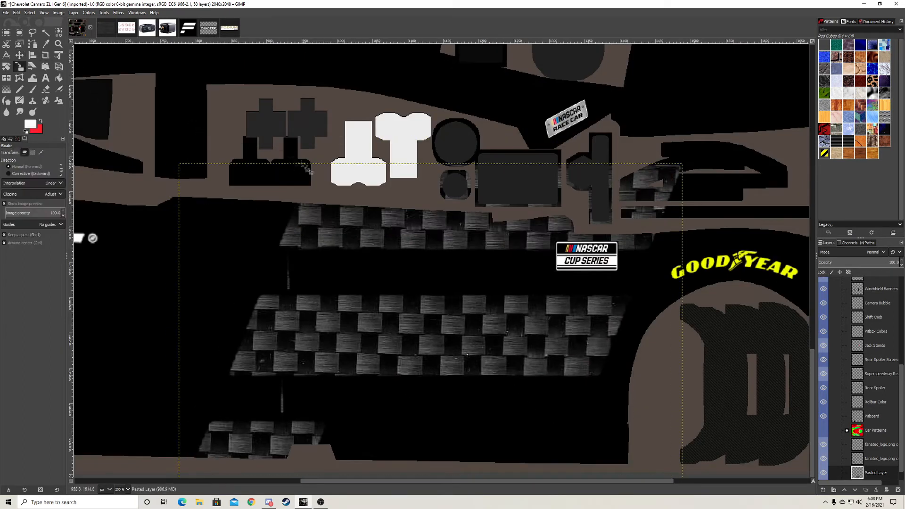
{"action": "left_click_drag", "start_coordinate": [368, 222], "coordinate": [733, 232]}
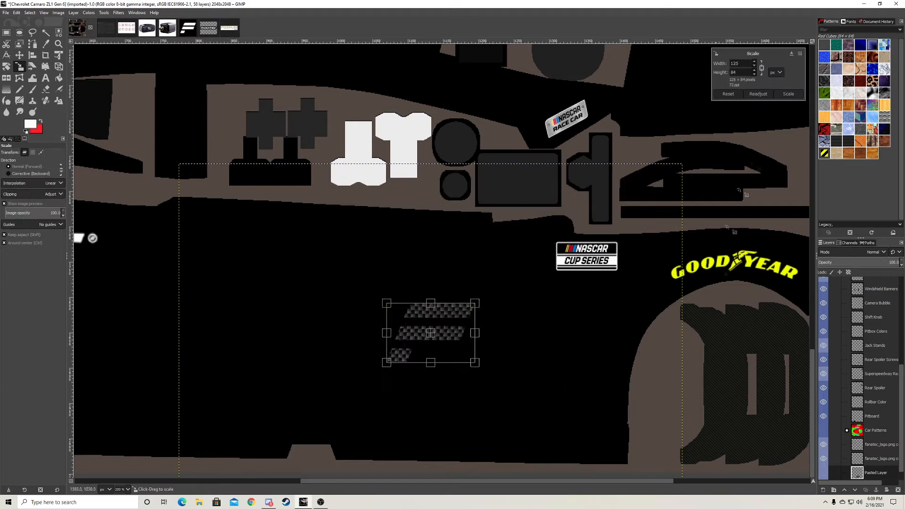
{"action": "left_click", "coordinate": [791, 94]}
{"action": "left_click_drag", "start_coordinate": [296, 279], "coordinate": [338, 286]}
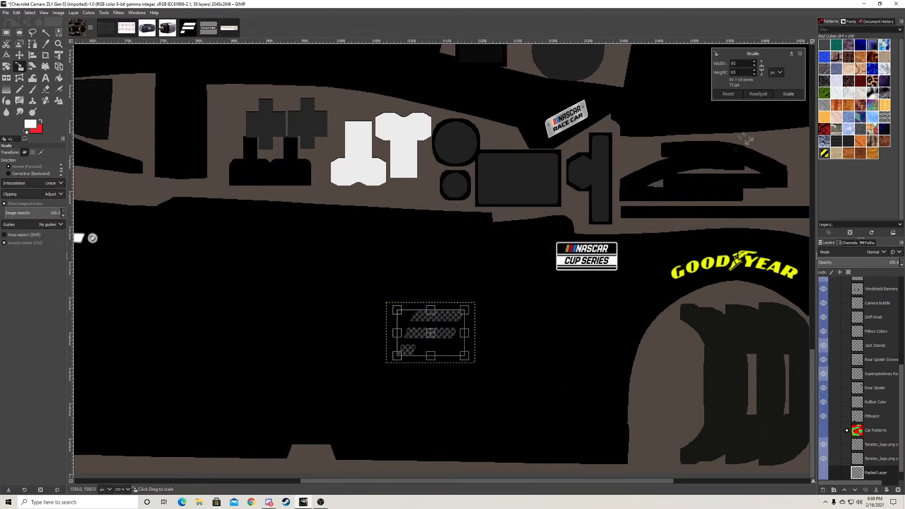
{"action": "left_click", "coordinate": [789, 94]}
- Erase the stray pixels between the bars of the carbon fiber F
{"action": "scroll", "coordinate": [418, 354], "scroll_direction": "up", "scroll_amount": 5}
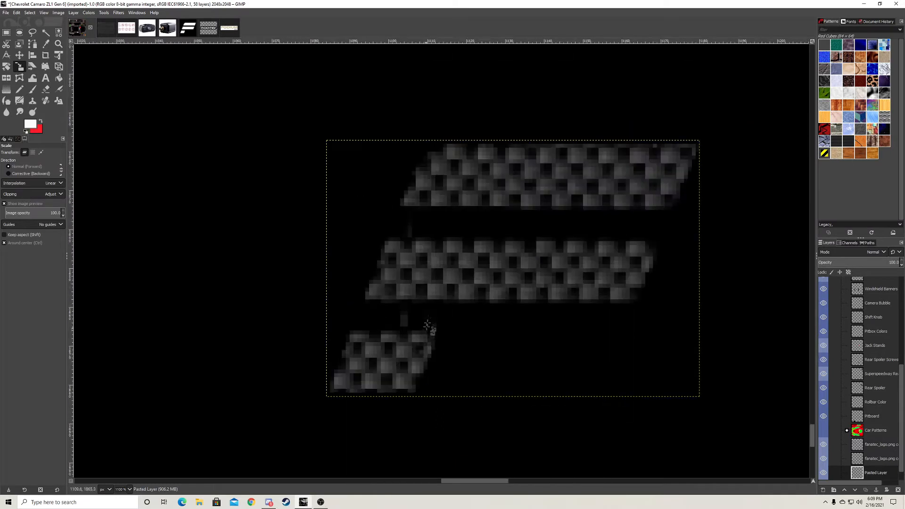
{"action": "left_click", "coordinate": [46, 89]}
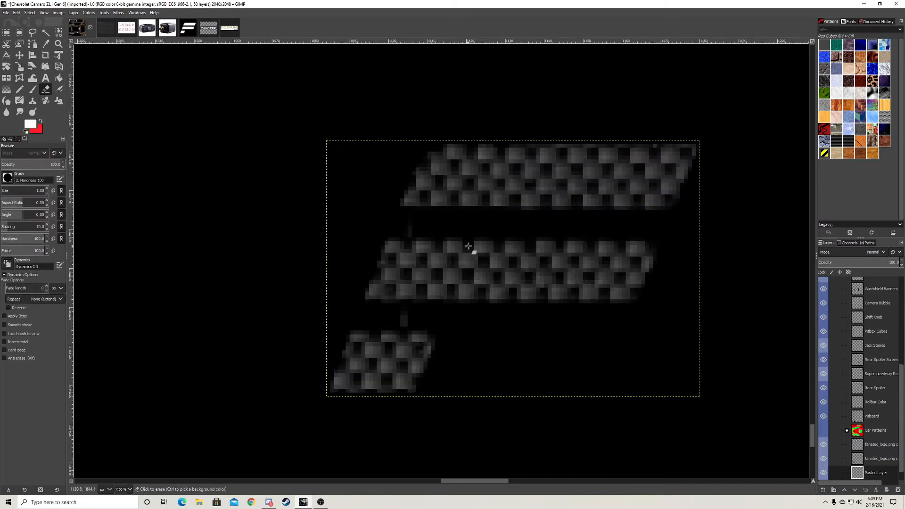
{"action": "left_click", "coordinate": [416, 309]}
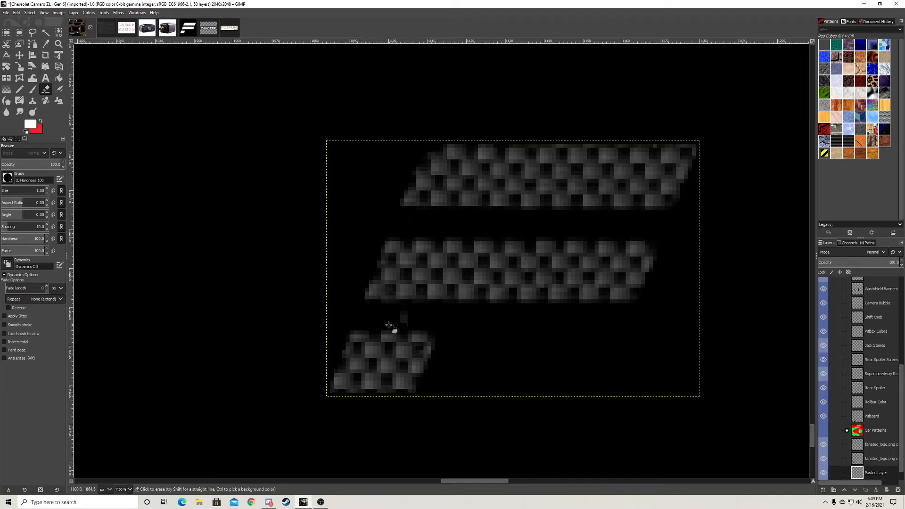
- Move the carbon fiber F beneath the NASCAR Cup Series decal, just ahead of the front wheel opening
{"action": "scroll", "coordinate": [572, 324], "scroll_direction": "down", "scroll_amount": 4}
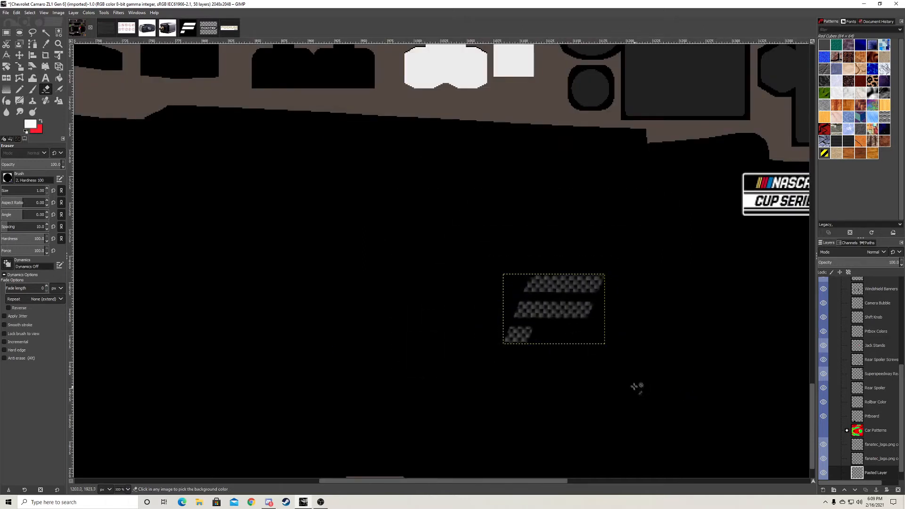
{"action": "scroll", "coordinate": [634, 386], "scroll_direction": "down", "scroll_amount": 1}
{"action": "left_click_drag", "start_coordinate": [497, 481], "coordinate": [615, 482]}
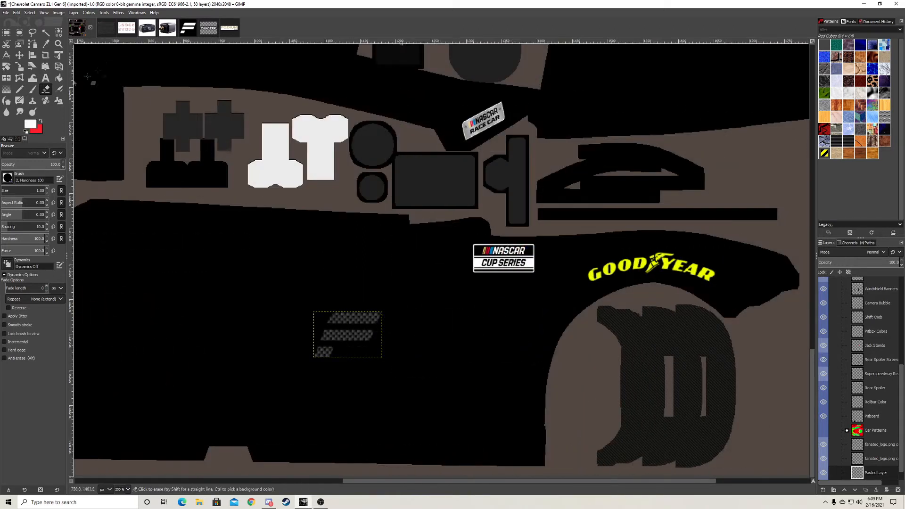
{"action": "left_click", "coordinate": [19, 58]}
{"action": "left_click_drag", "start_coordinate": [345, 338], "coordinate": [464, 286]}
- Duplicate the carbon fiber F twice, placing one copy diagonally below it and the other level with it on the left
{"action": "key", "text": "shift+ctrl+d"}
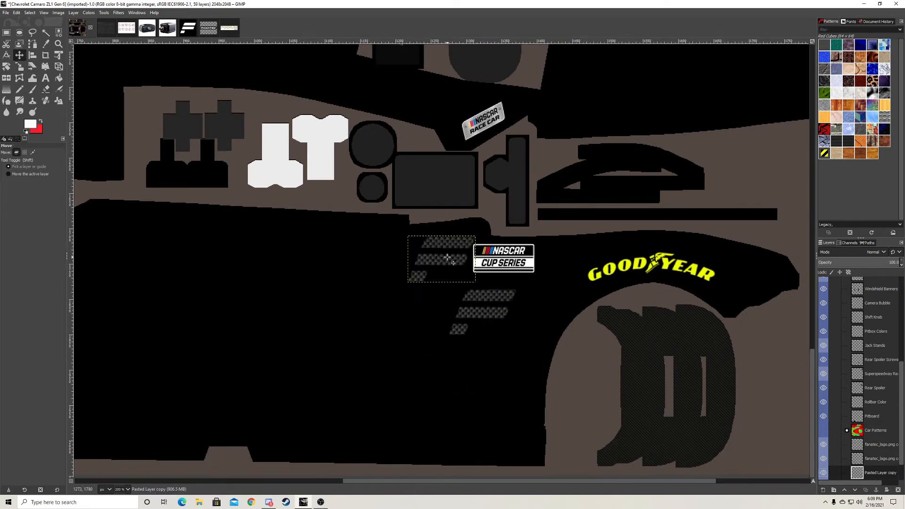
{"action": "left_click_drag", "start_coordinate": [448, 258], "coordinate": [418, 359]}
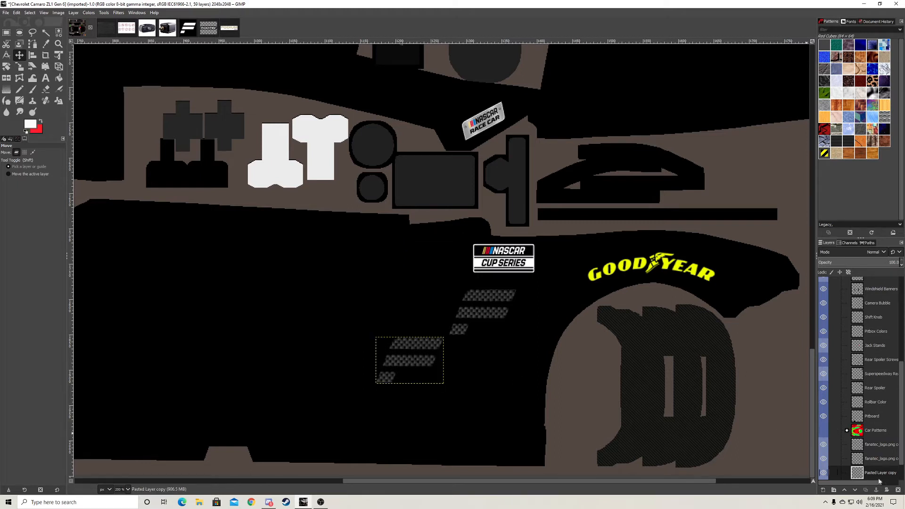
{"action": "left_click_drag", "start_coordinate": [879, 476], "coordinate": [340, 406]}
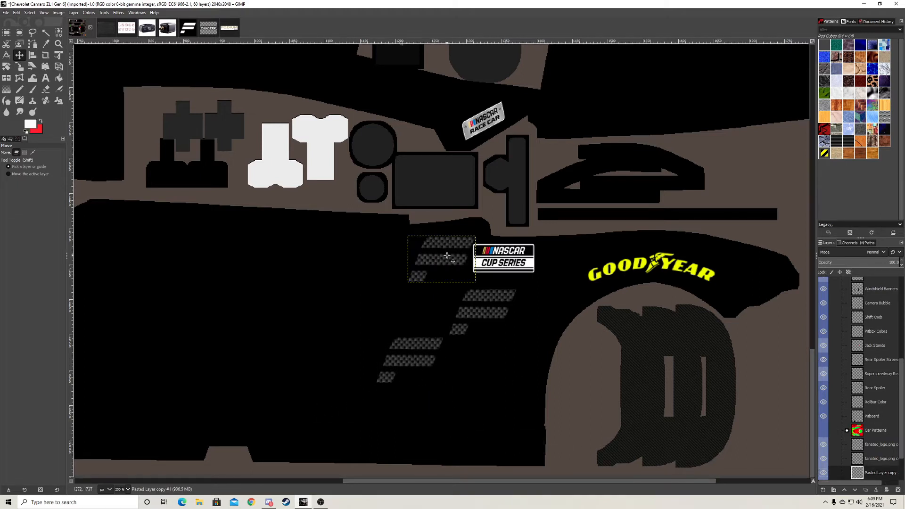
{"action": "left_click_drag", "start_coordinate": [447, 256], "coordinate": [388, 317]}
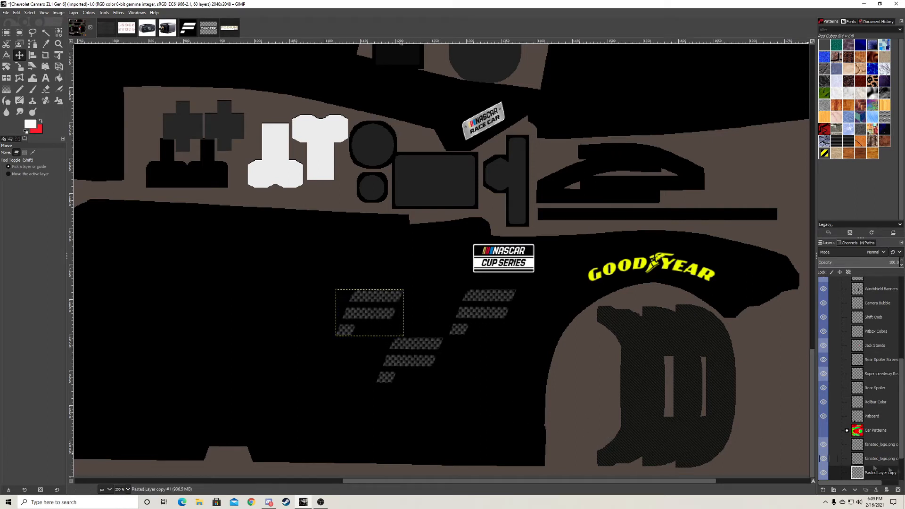
- Add two more carbon fiber F copies as the lower-left and lower-right corners of a five-F pattern
{"action": "key", "text": "ctrl+v"}
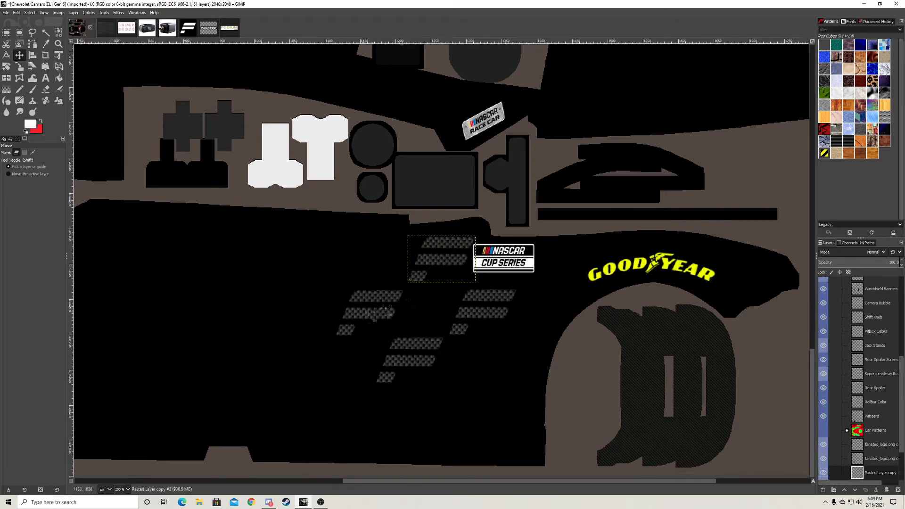
{"action": "left_click_drag", "start_coordinate": [451, 258], "coordinate": [348, 407]}
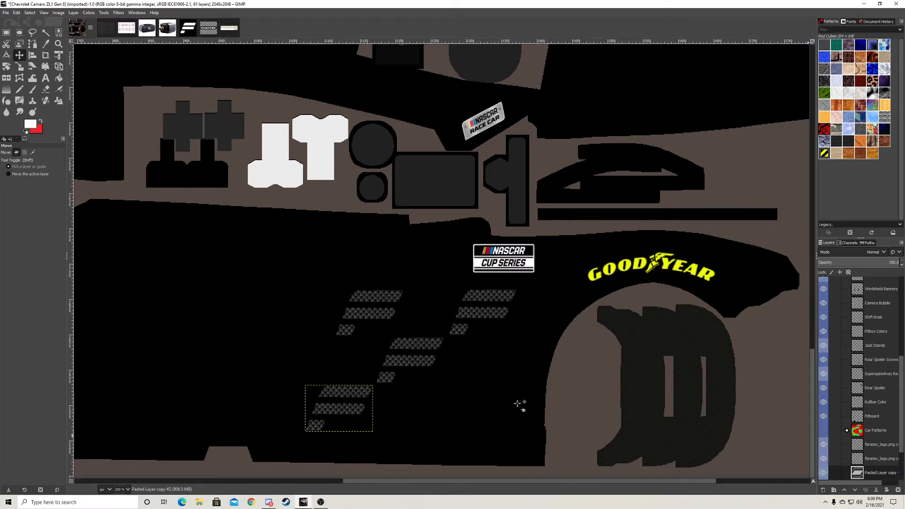
{"action": "key", "text": "ctrl+v"}
{"action": "left_click_drag", "start_coordinate": [439, 243], "coordinate": [474, 391]}
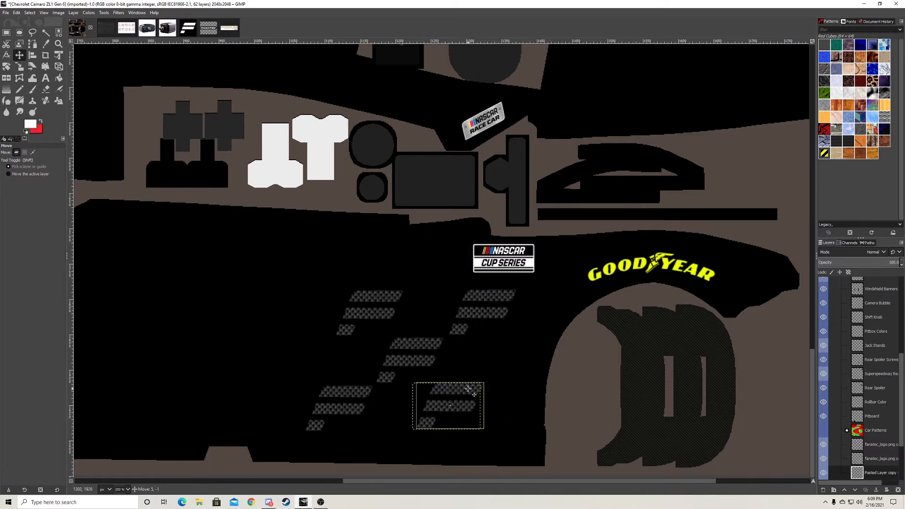
- Merge the two Fanatec logo layers into one layer
{"action": "scroll", "coordinate": [865, 444], "scroll_direction": "down", "scroll_amount": 3}
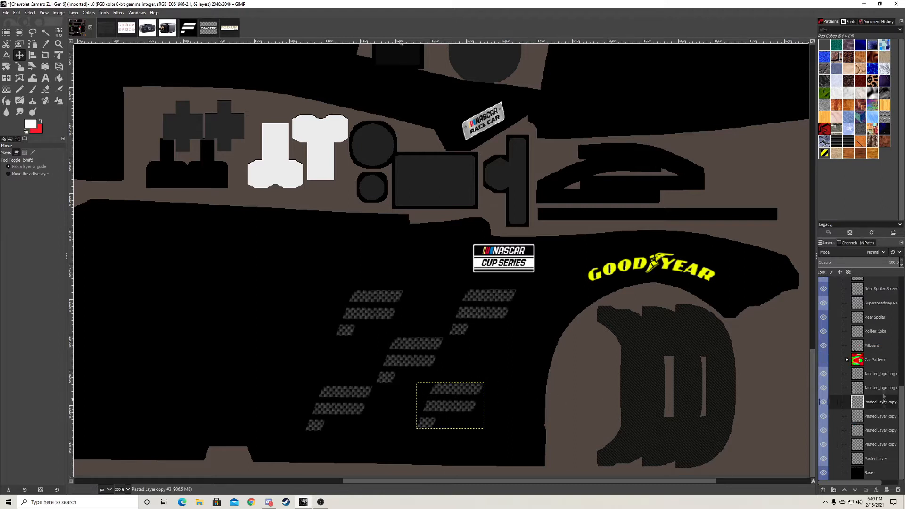
{"action": "right_click", "coordinate": [879, 375]}
{"action": "left_click", "coordinate": [843, 210]}
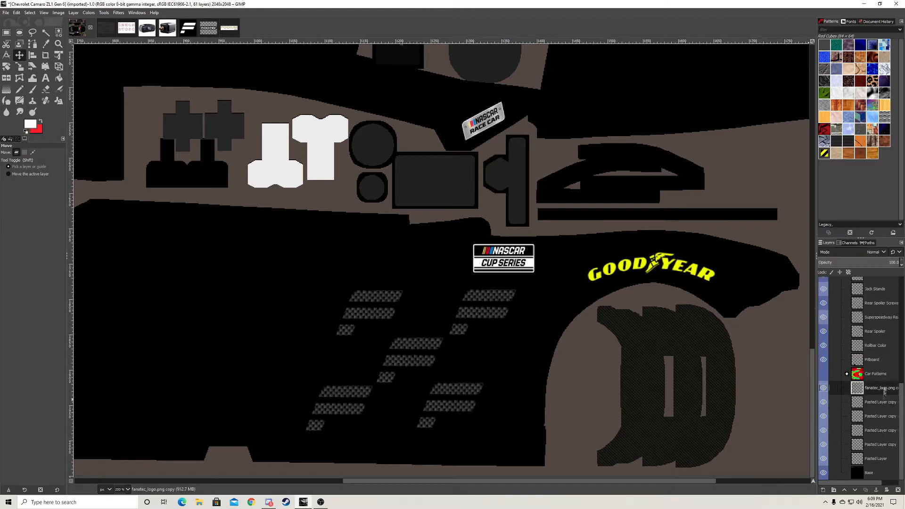
- Try to merge the Fanatec logo layer down into the carbon fiber F copies, and undo those merges
{"action": "right_click", "coordinate": [875, 392]}
{"action": "left_click", "coordinate": [849, 226]}
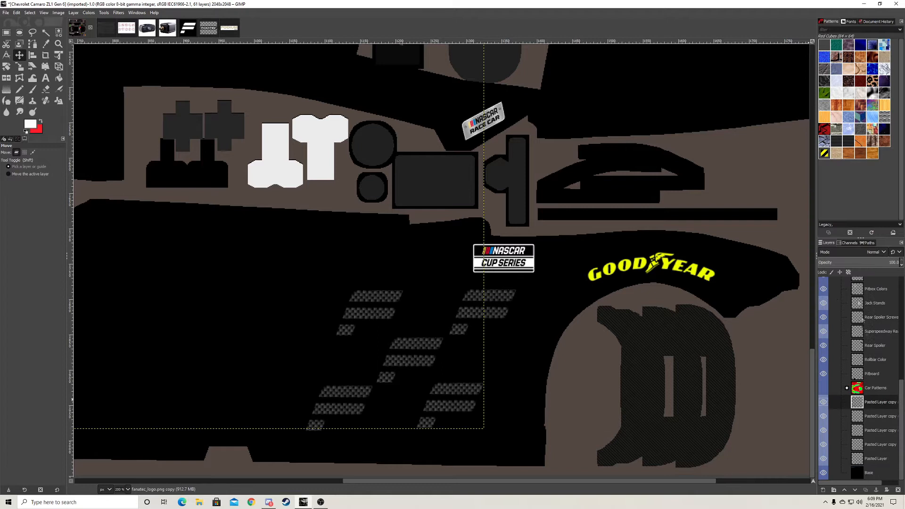
{"action": "right_click", "coordinate": [875, 404]}
{"action": "left_click", "coordinate": [845, 240]}
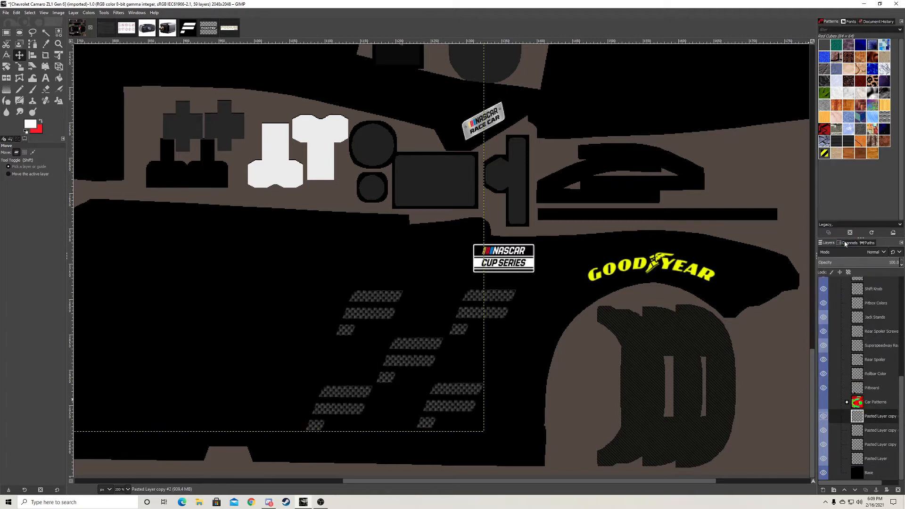
{"action": "key", "text": "ctrl+z"}
{"action": "key", "text": "ctrl+z"}
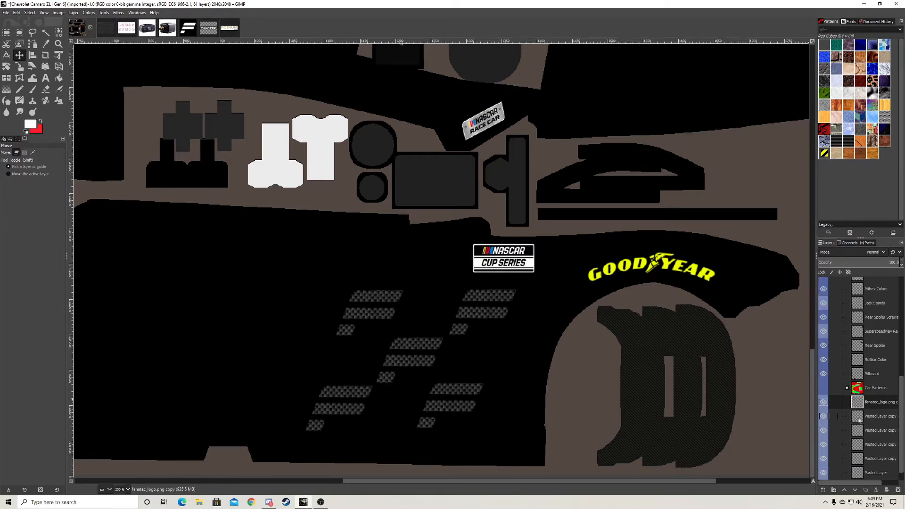
- Merge the four carbon fiber F copies down one by one into the original pasted F layer
{"action": "left_click", "coordinate": [862, 420]}
{"action": "left_click", "coordinate": [848, 428]}
{"action": "left_click", "coordinate": [827, 404]}
{"action": "left_click", "coordinate": [879, 419]}
{"action": "scroll", "coordinate": [879, 418], "scroll_direction": "down", "scroll_amount": 1}
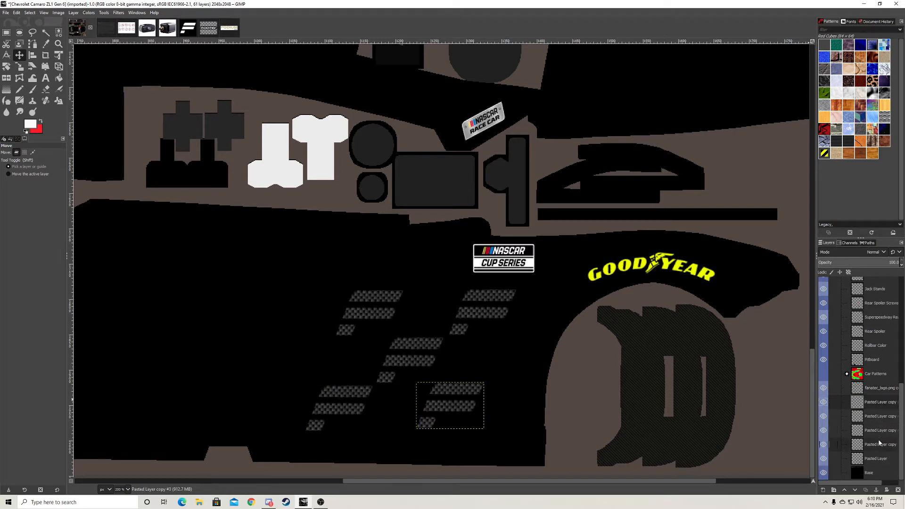
{"action": "left_click", "coordinate": [880, 443]}
{"action": "left_click", "coordinate": [879, 457]}
{"action": "left_click", "coordinate": [877, 403]}
{"action": "right_click", "coordinate": [877, 404]}
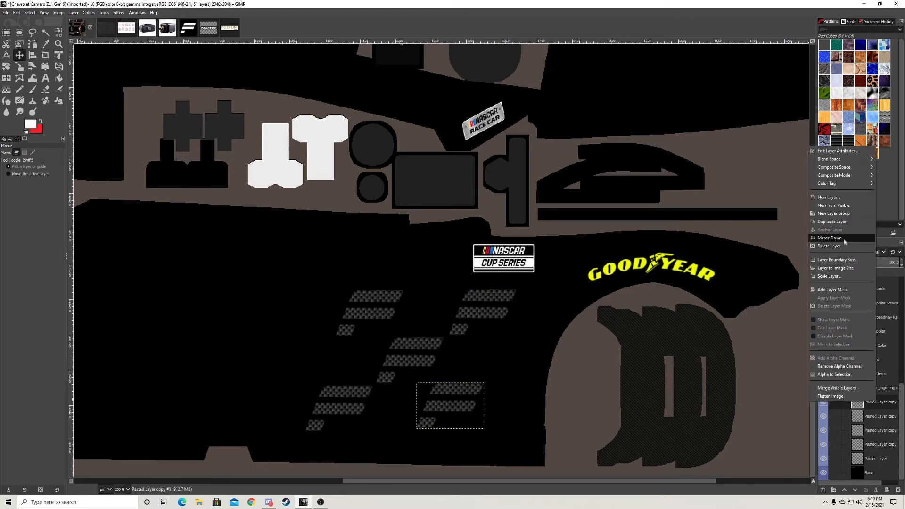
{"action": "left_click", "coordinate": [843, 240]}
{"action": "right_click", "coordinate": [884, 419]}
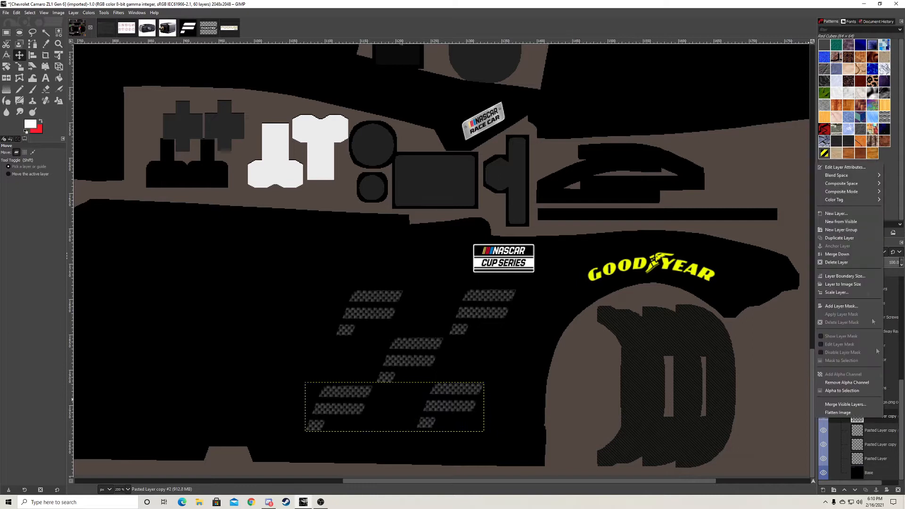
{"action": "left_click", "coordinate": [850, 256]}
{"action": "right_click", "coordinate": [878, 428]}
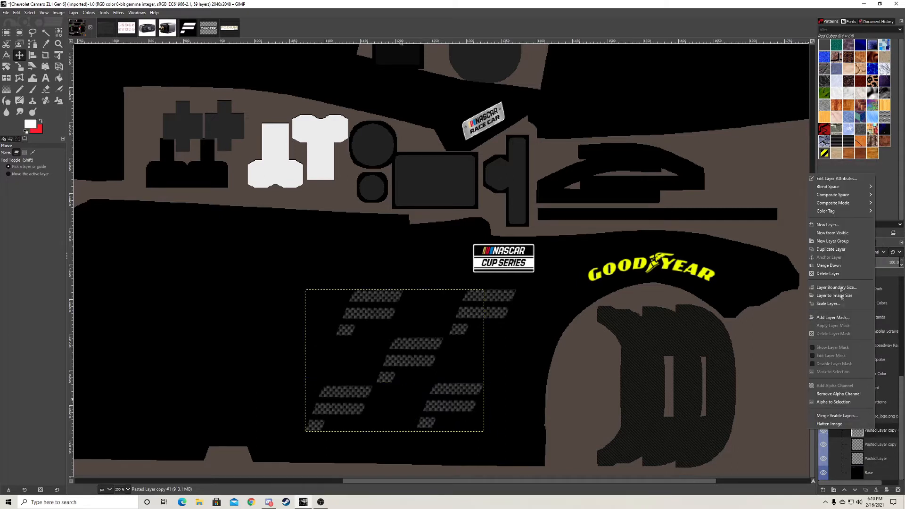
{"action": "left_click", "coordinate": [850, 268]}
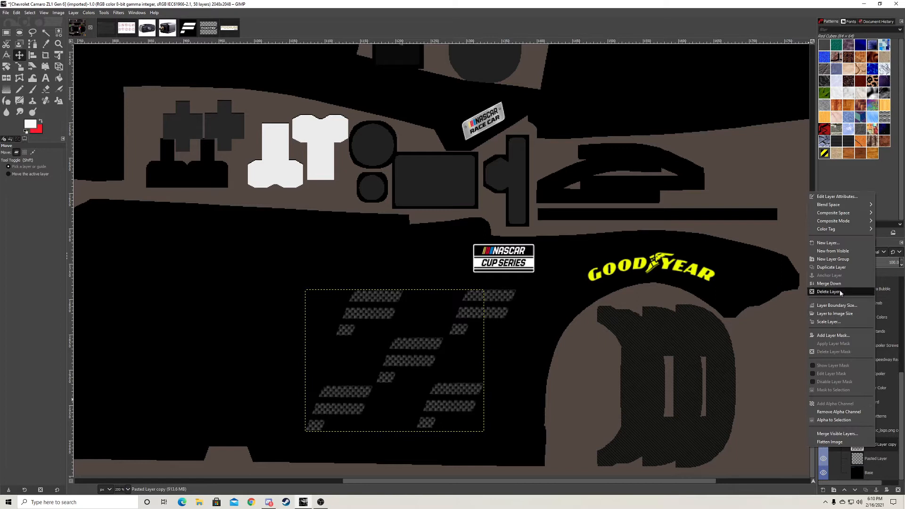
{"action": "left_click", "coordinate": [828, 284]}
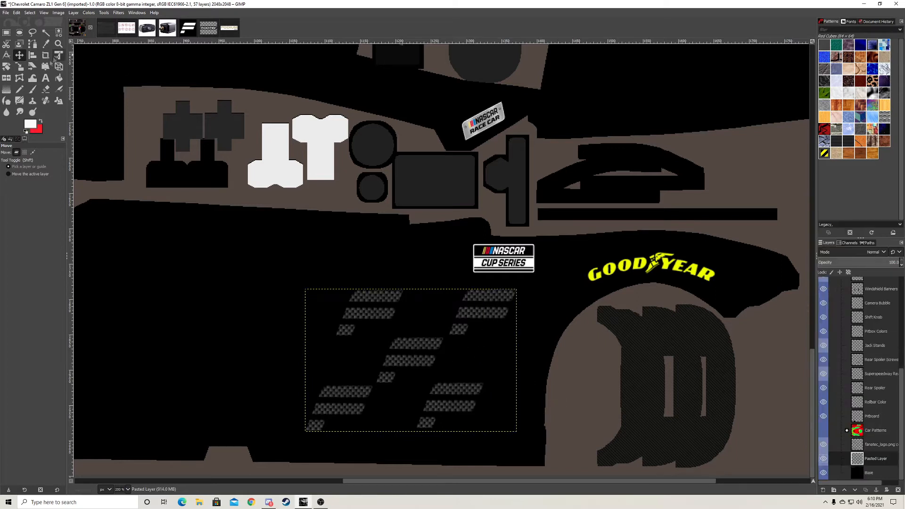
- Scale the merged five-F pattern down around its center to 175 × 118 px
{"action": "left_click", "coordinate": [19, 66]}
{"action": "left_click", "coordinate": [330, 239]}
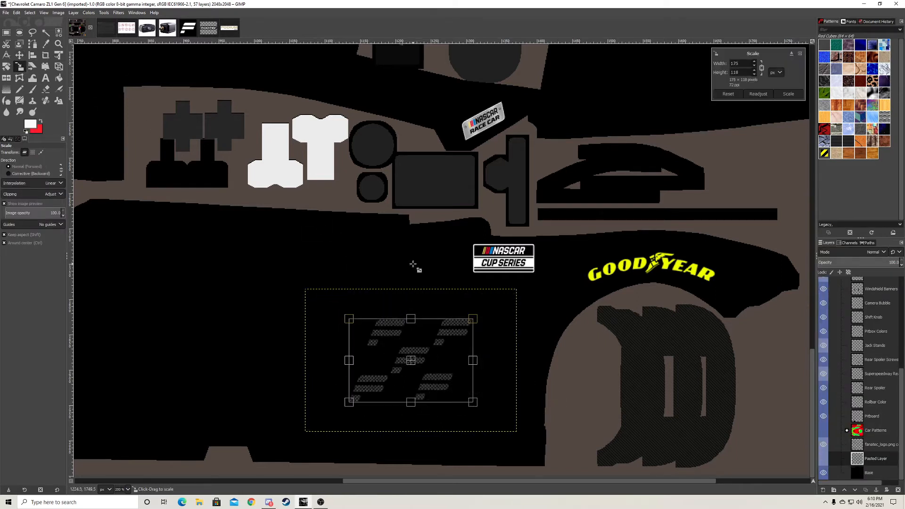
{"action": "left_click", "coordinate": [788, 93]}
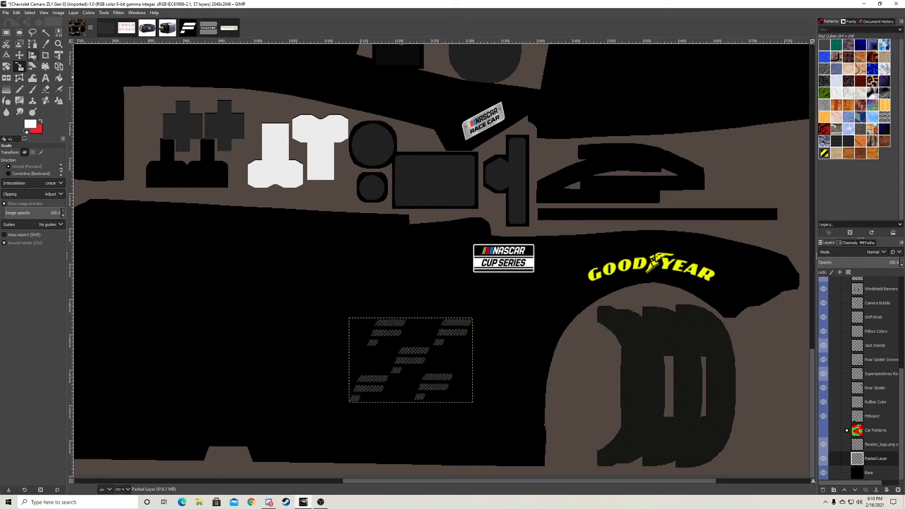
- Move the five-F pattern low beside the front wheel opening and place a duplicate of it level on its left
{"action": "left_click", "coordinate": [20, 55]}
{"action": "left_click_drag", "start_coordinate": [387, 332], "coordinate": [456, 377]}
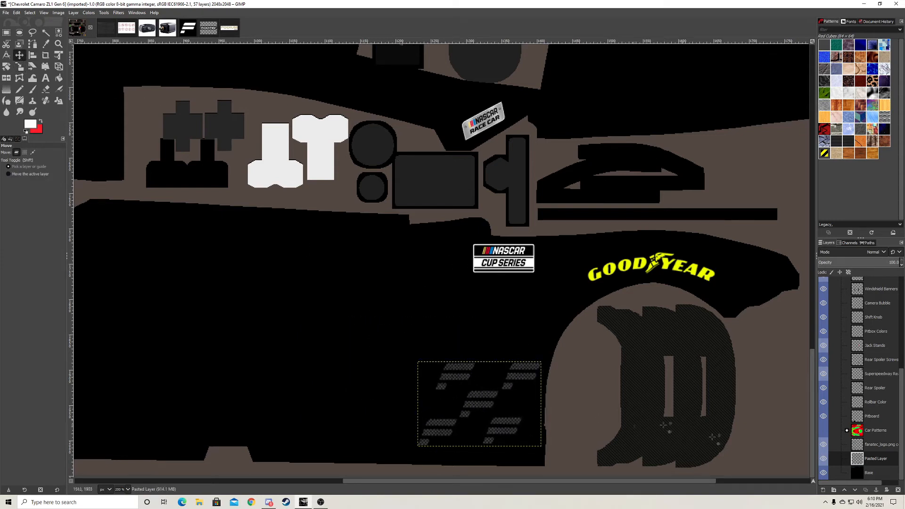
{"action": "left_click_drag", "start_coordinate": [890, 461], "coordinate": [424, 384]}
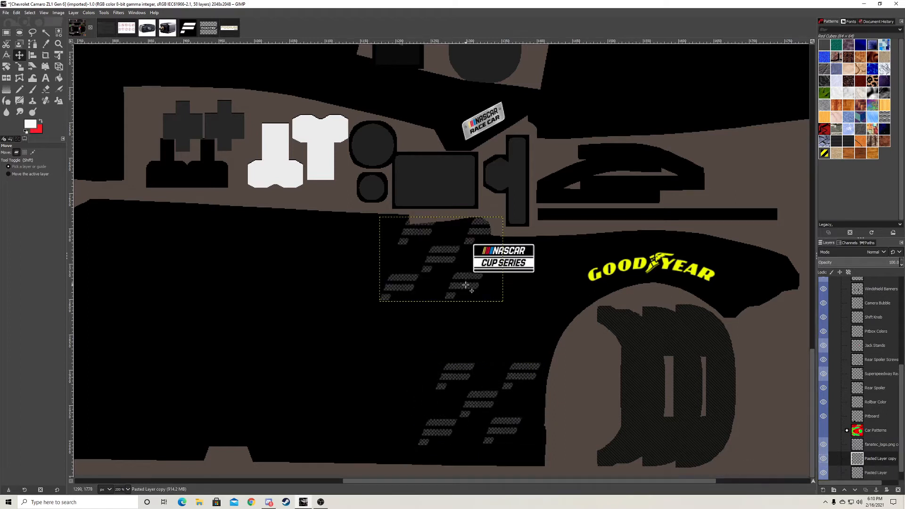
{"action": "left_click_drag", "start_coordinate": [465, 285], "coordinate": [370, 431]}
- Outline the upper-left F of the pattern nearest the wheel with a free selection and copy it
{"action": "scroll", "coordinate": [428, 426], "scroll_direction": "up", "scroll_amount": 2}
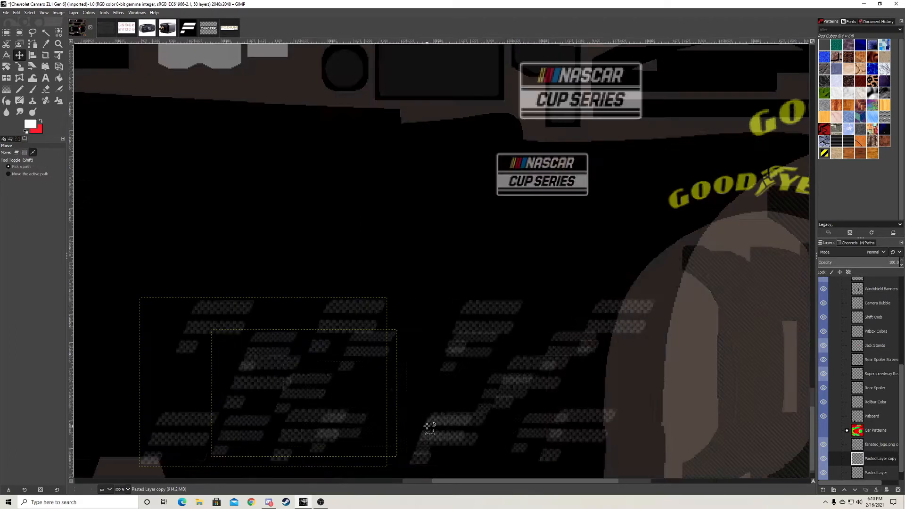
{"action": "left_click", "coordinate": [8, 33]}
{"action": "left_click_drag", "start_coordinate": [448, 296], "coordinate": [437, 267]}
{"action": "key", "text": "f"}
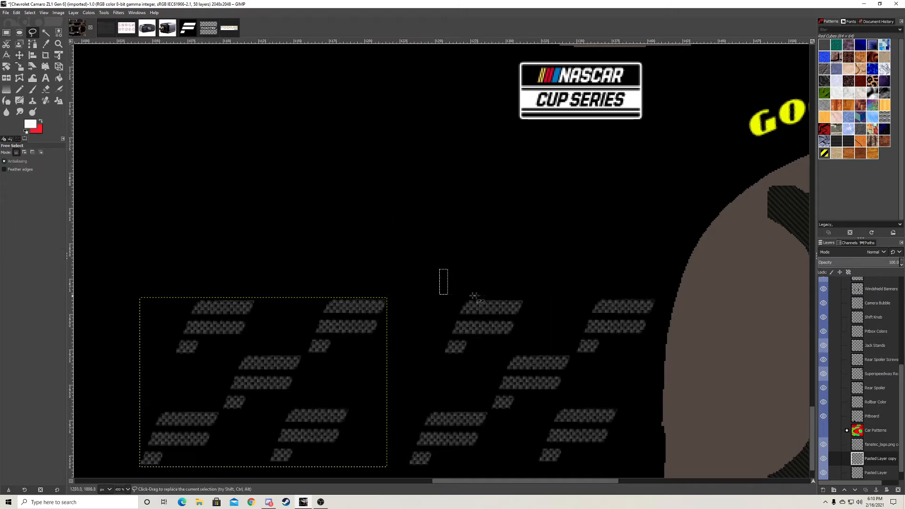
{"action": "left_click", "coordinate": [453, 293]}
{"action": "left_click", "coordinate": [434, 362]}
{"action": "left_click", "coordinate": [490, 365]}
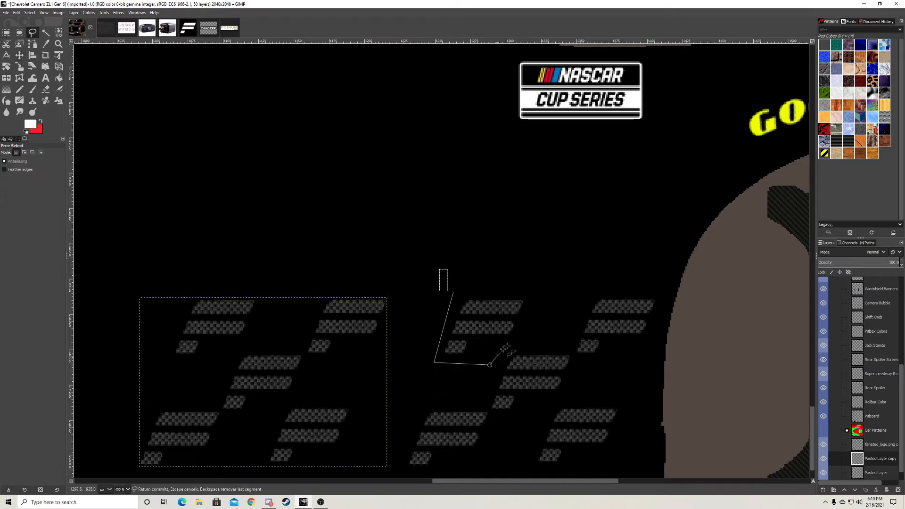
{"action": "left_click", "coordinate": [529, 323]}
{"action": "left_click", "coordinate": [534, 285]}
{"action": "left_click", "coordinate": [453, 293]}
{"action": "right_click", "coordinate": [470, 315]}
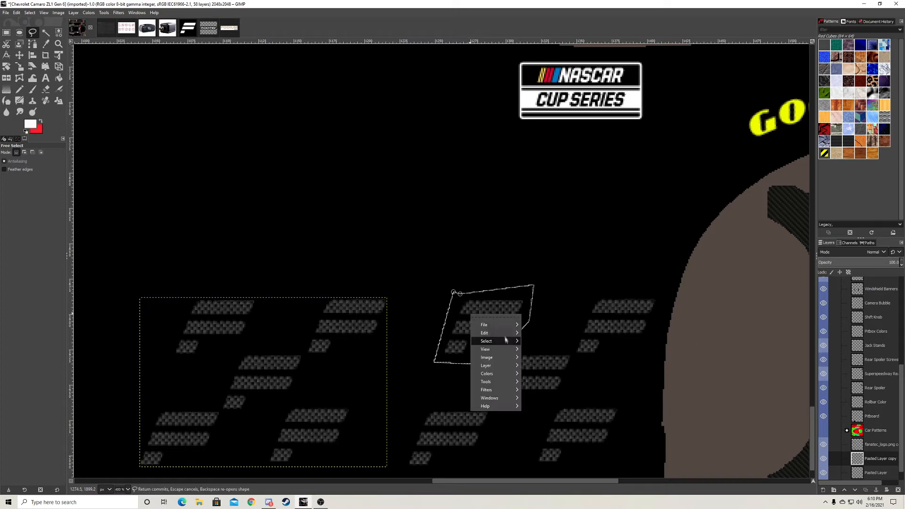
{"action": "left_click", "coordinate": [556, 376]}
- Paste the copied single F as a new layer
{"action": "right_click", "coordinate": [349, 203]}
{"action": "mouse_move", "coordinate": [373, 220]}
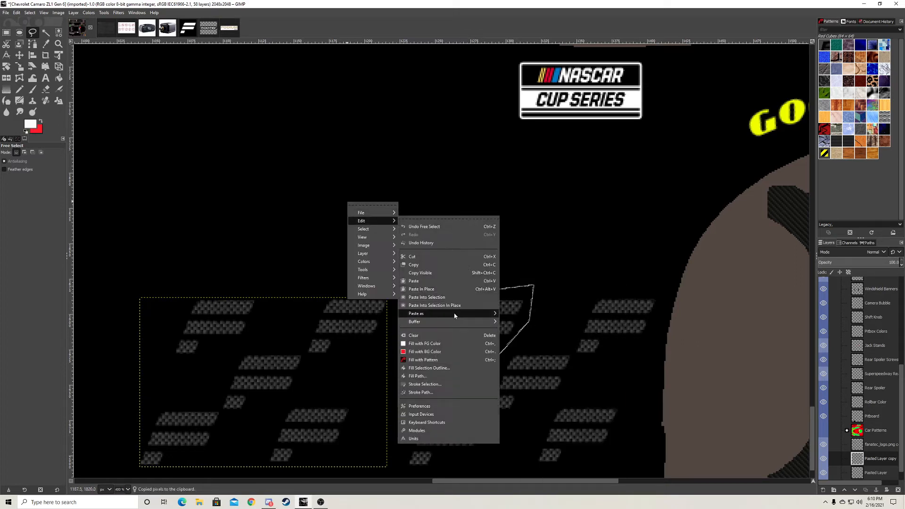
{"action": "mouse_move", "coordinate": [455, 316]}
{"action": "left_click", "coordinate": [519, 313]}
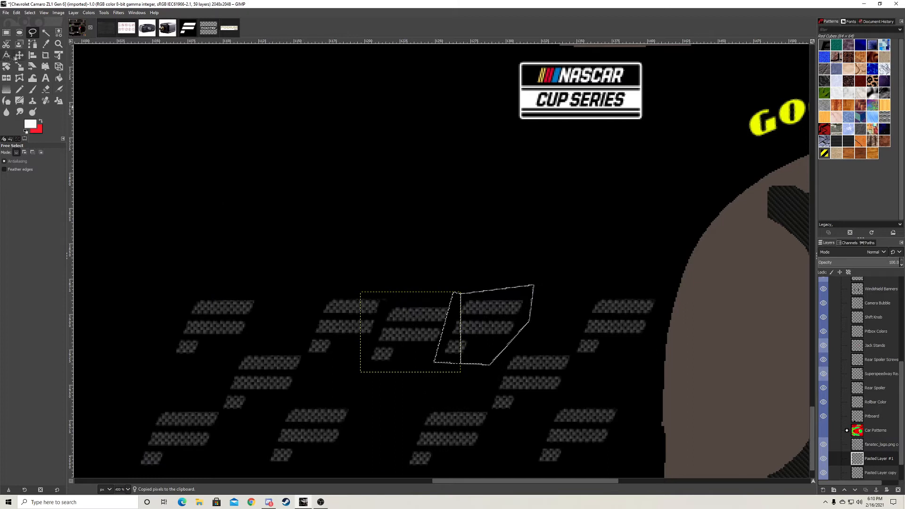
- Move the pasted single F into the gap between the two five-F patterns
{"action": "left_click", "coordinate": [18, 56]}
{"action": "left_click_drag", "start_coordinate": [414, 336], "coordinate": [395, 346]}
{"action": "scroll", "coordinate": [429, 390], "scroll_direction": "down", "scroll_amount": 1}
{"action": "scroll", "coordinate": [429, 390], "scroll_direction": "down", "scroll_amount": 1}
{"action": "left_click_drag", "start_coordinate": [353, 373], "coordinate": [351, 376]}
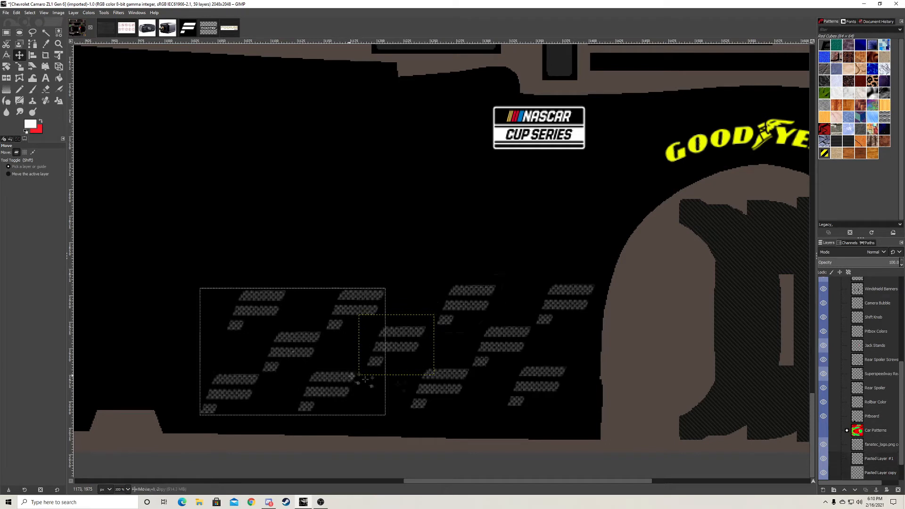
{"action": "scroll", "coordinate": [440, 363], "scroll_direction": "down", "scroll_amount": 1}
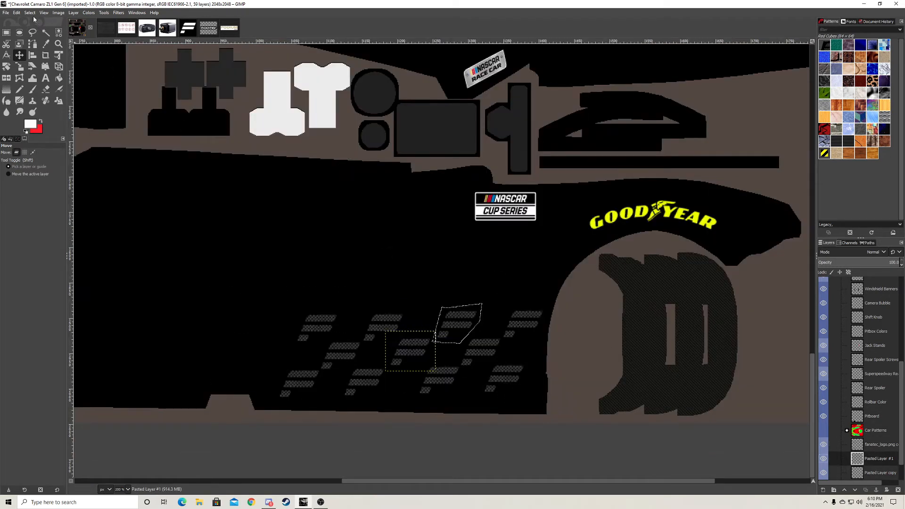
- Clear the selection and merge the pasted single F and both five-F patterns into one layer
{"action": "left_click", "coordinate": [31, 13]}
{"action": "left_click", "coordinate": [37, 31]}
{"action": "scroll", "coordinate": [879, 459], "scroll_direction": "down", "scroll_amount": 1}
{"action": "left_click", "coordinate": [880, 448]}
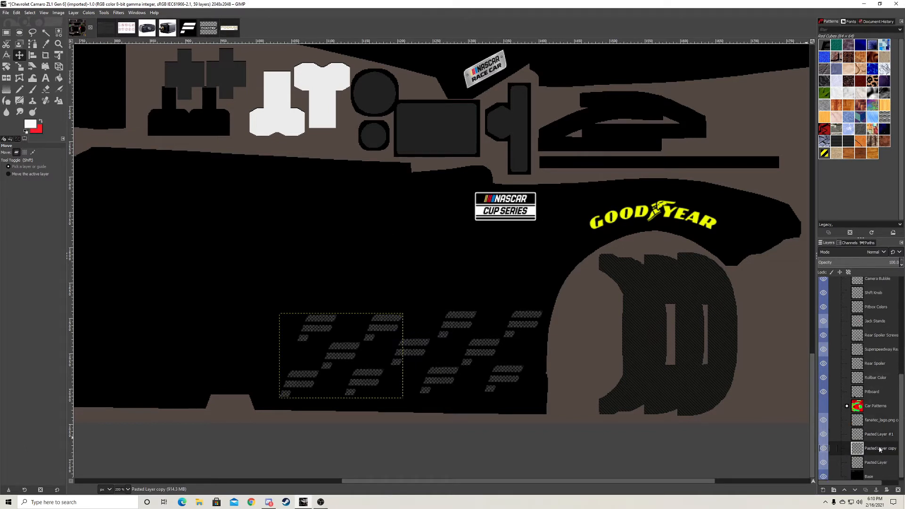
{"action": "left_click", "coordinate": [880, 462]}
{"action": "left_click", "coordinate": [882, 449]}
{"action": "right_click", "coordinate": [883, 451]}
{"action": "left_click", "coordinate": [836, 283]}
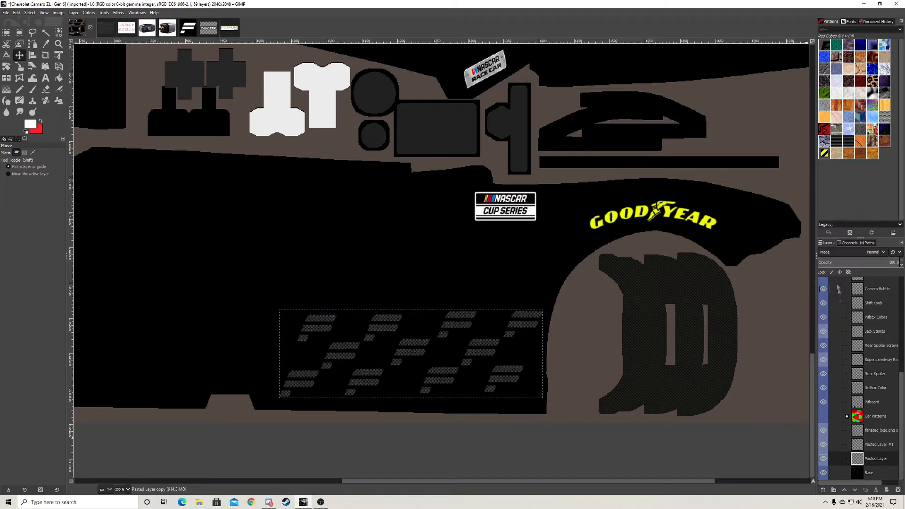
{"action": "left_click", "coordinate": [876, 446]}
{"action": "right_click", "coordinate": [875, 445]}
{"action": "left_click", "coordinate": [831, 278]}
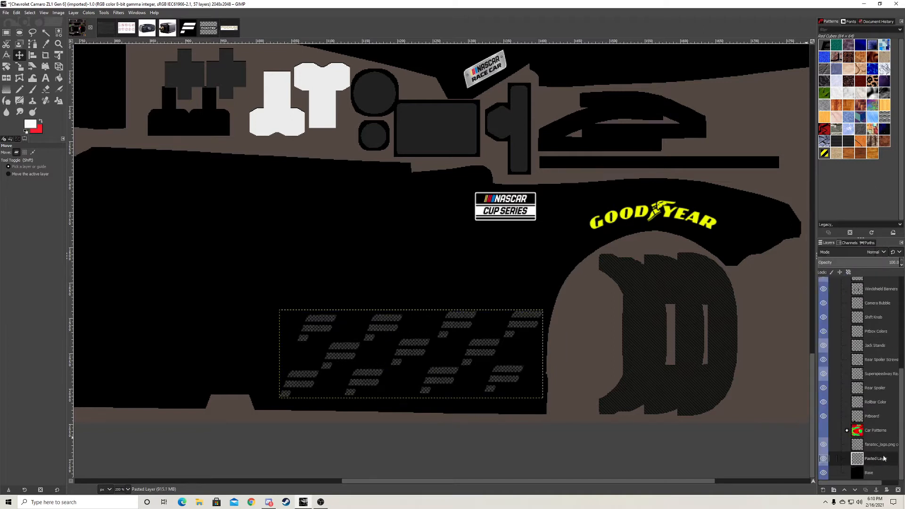
- Duplicate the merged F pattern layer and place the copy beside the original, toward the rear wheel opening, at about the same height
{"action": "left_click", "coordinate": [866, 489]}
{"action": "left_click_drag", "start_coordinate": [473, 313], "coordinate": [504, 193]}
{"action": "left_click_drag", "start_coordinate": [397, 253], "coordinate": [366, 288]}
{"action": "left_click_drag", "start_coordinate": [366, 289], "coordinate": [218, 363]}
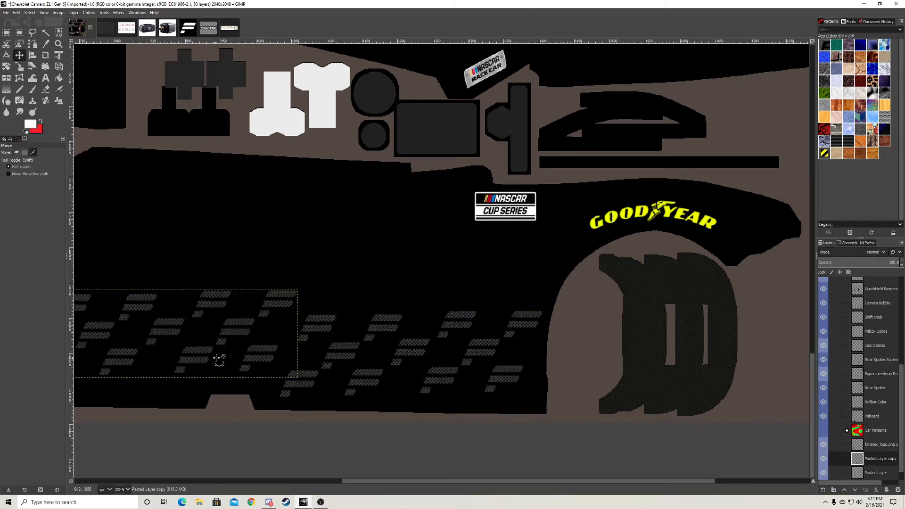
{"action": "scroll", "coordinate": [218, 363], "scroll_direction": "down", "scroll_amount": 2}
{"action": "left_click_drag", "start_coordinate": [342, 482], "coordinate": [184, 481]}
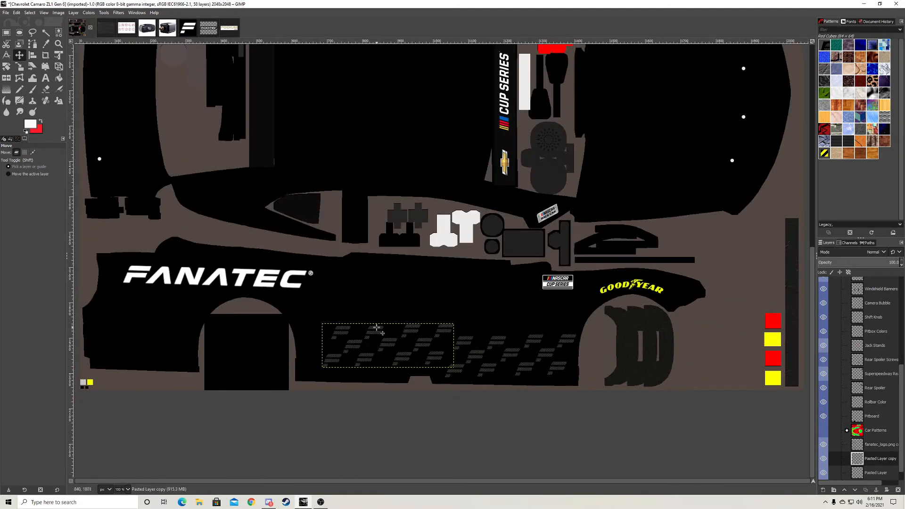
{"action": "left_click_drag", "start_coordinate": [377, 327], "coordinate": [361, 336]}
{"action": "scroll", "coordinate": [365, 369], "scroll_direction": "up", "scroll_amount": 2}
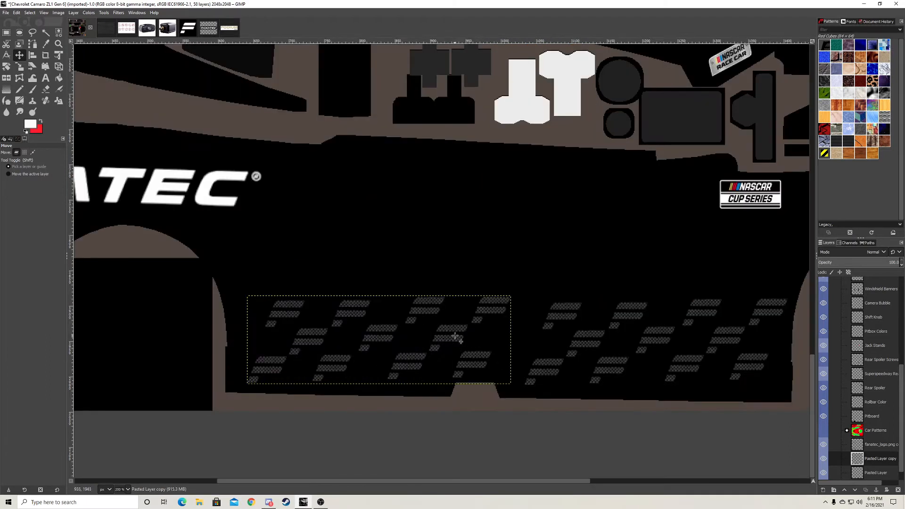
{"action": "left_click_drag", "start_coordinate": [455, 337], "coordinate": [455, 344]}
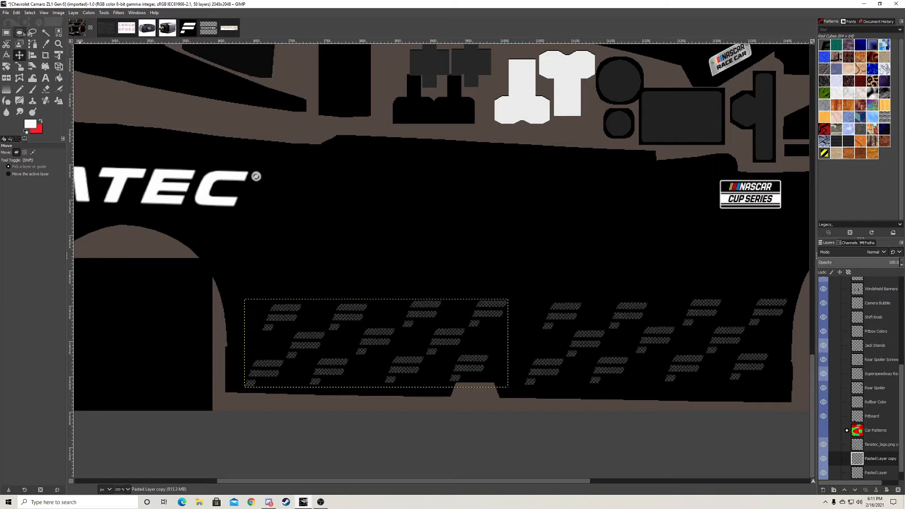
- Outline the upper-left F of the pattern nearest the front wheel with a free selection and copy it
{"action": "left_click", "coordinate": [32, 32]}
{"action": "left_click", "coordinate": [551, 298]}
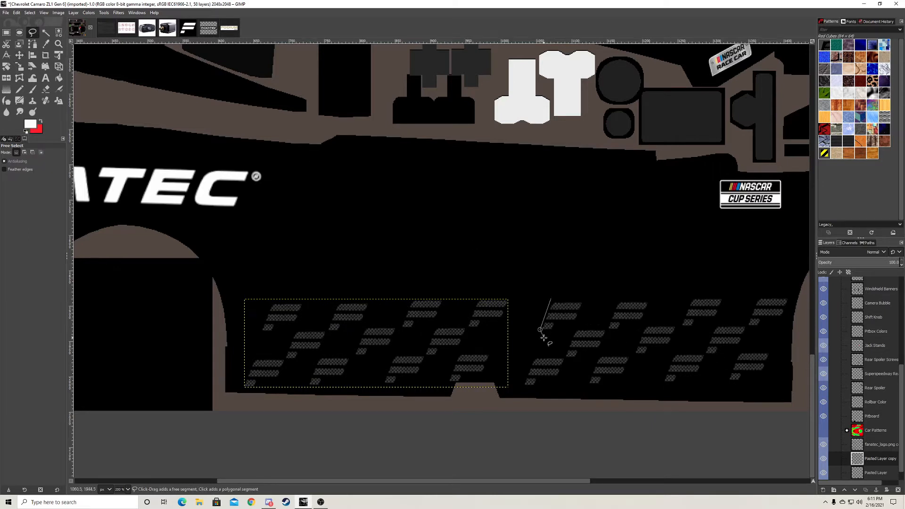
{"action": "left_click", "coordinate": [557, 333]}
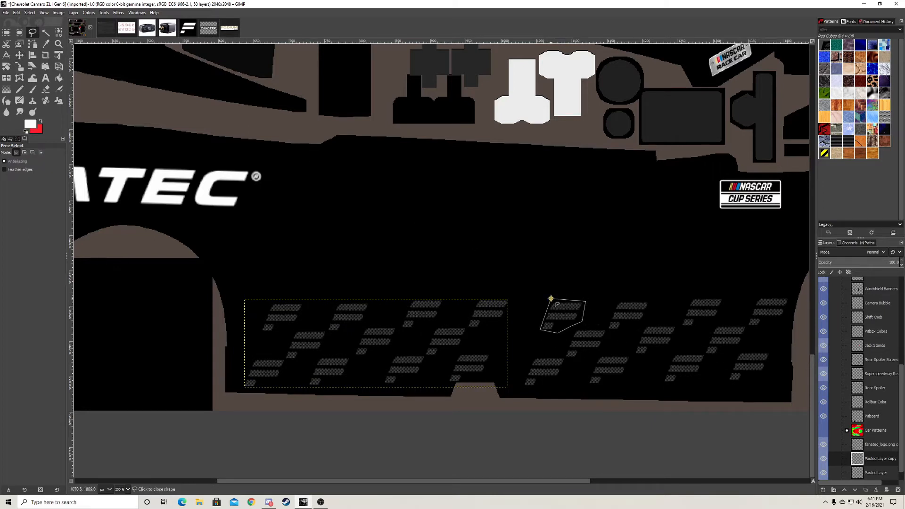
{"action": "right_click", "coordinate": [550, 327]}
{"action": "mouse_move", "coordinate": [563, 339]}
{"action": "left_click", "coordinate": [661, 344]}
- Paste the copied F as a new layer and move it into the gap between the two large F patterns
{"action": "right_click", "coordinate": [520, 254]}
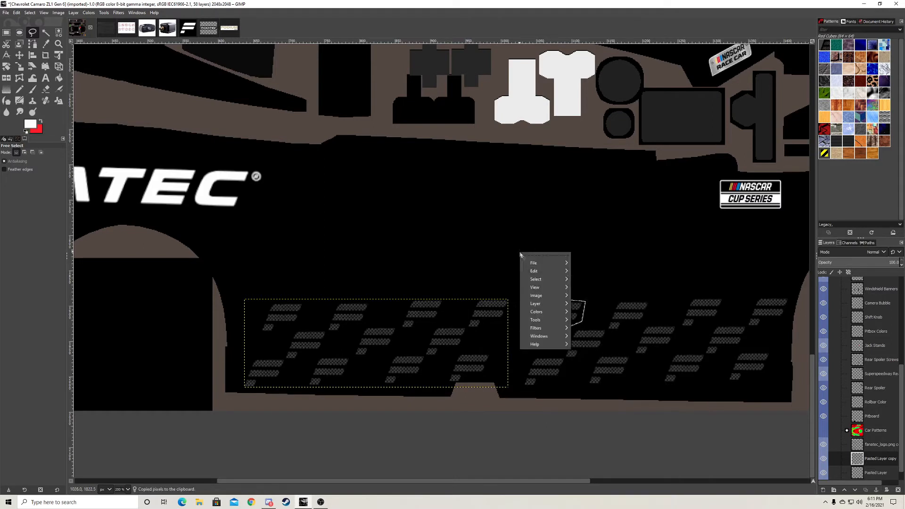
{"action": "mouse_move", "coordinate": [542, 271]}
{"action": "mouse_move", "coordinate": [613, 363]}
{"action": "left_click", "coordinate": [704, 378]}
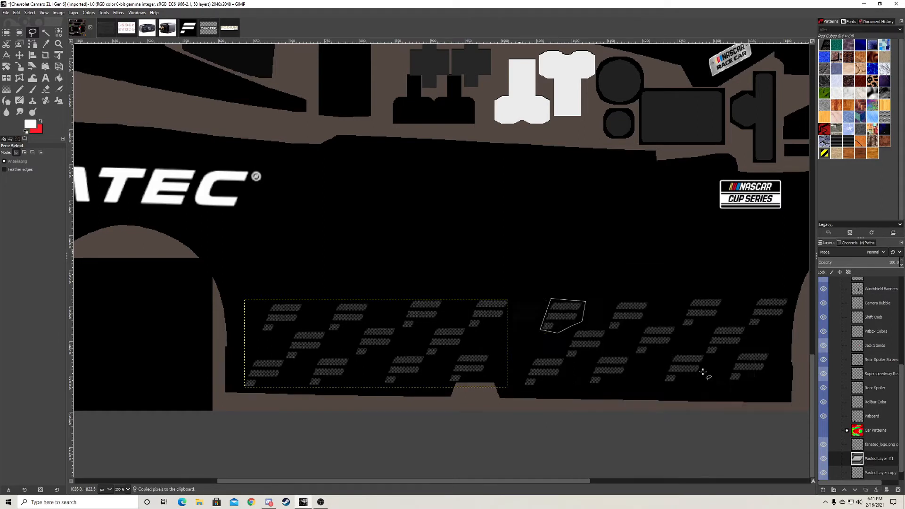
{"action": "left_click", "coordinate": [20, 57]}
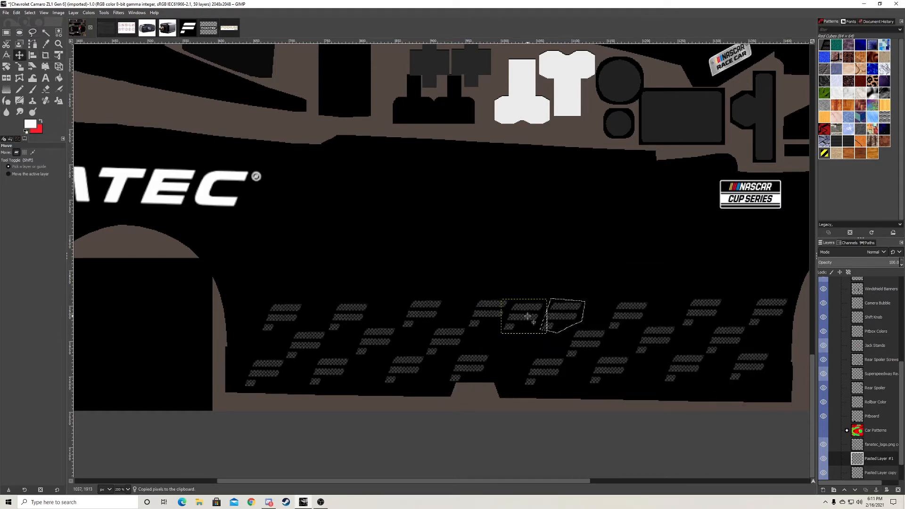
{"action": "left_click_drag", "start_coordinate": [527, 316], "coordinate": [521, 346]}
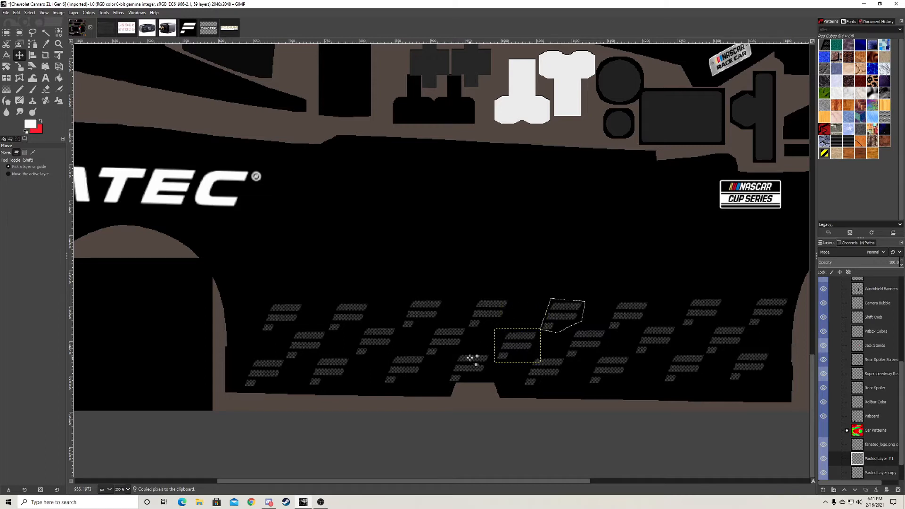
- Clear the selection and nudge the F pattern nearest the rear wheel into line with the other pattern
{"action": "left_click_drag", "start_coordinate": [470, 359], "coordinate": [472, 361]}
{"action": "key", "text": "Page_Up"}
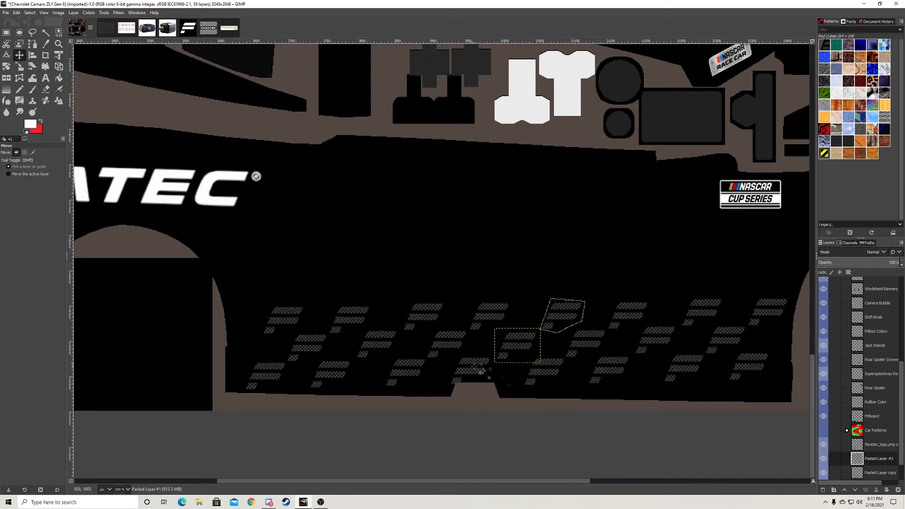
{"action": "key", "text": "Page_Up"}
{"action": "left_click", "coordinate": [29, 12]}
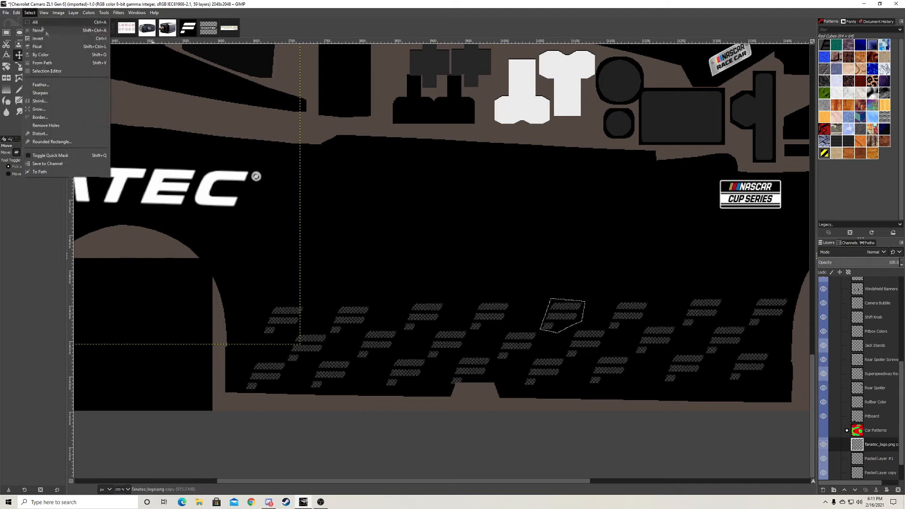
{"action": "left_click", "coordinate": [36, 29]}
{"action": "scroll", "coordinate": [569, 382], "scroll_direction": "down", "scroll_amount": 5}
{"action": "scroll", "coordinate": [604, 429], "scroll_direction": "up", "scroll_amount": 6}
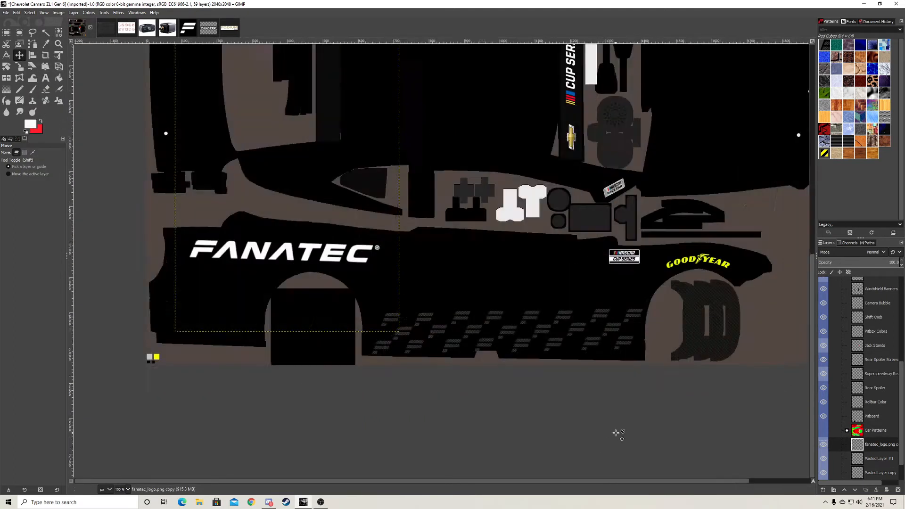
{"action": "scroll", "coordinate": [432, 291], "scroll_direction": "down", "scroll_amount": 2}
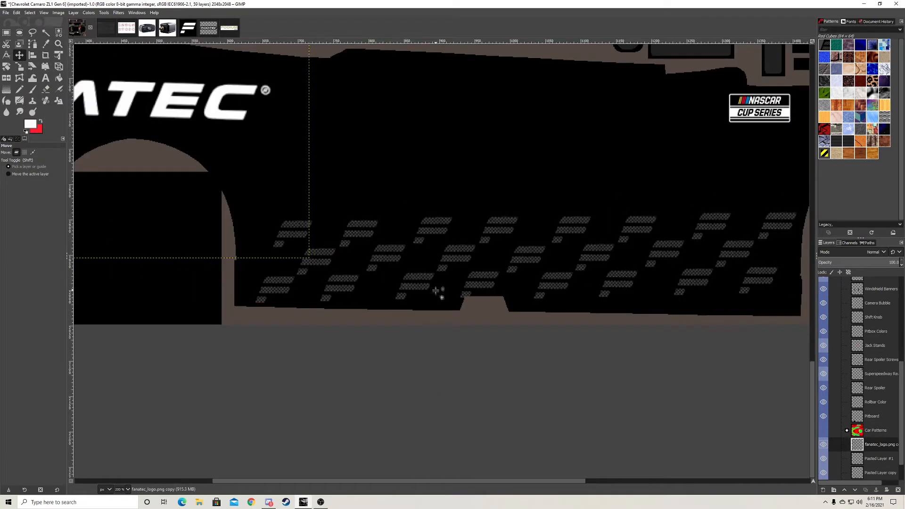
{"action": "left_click_drag", "start_coordinate": [441, 244], "coordinate": [439, 246]}
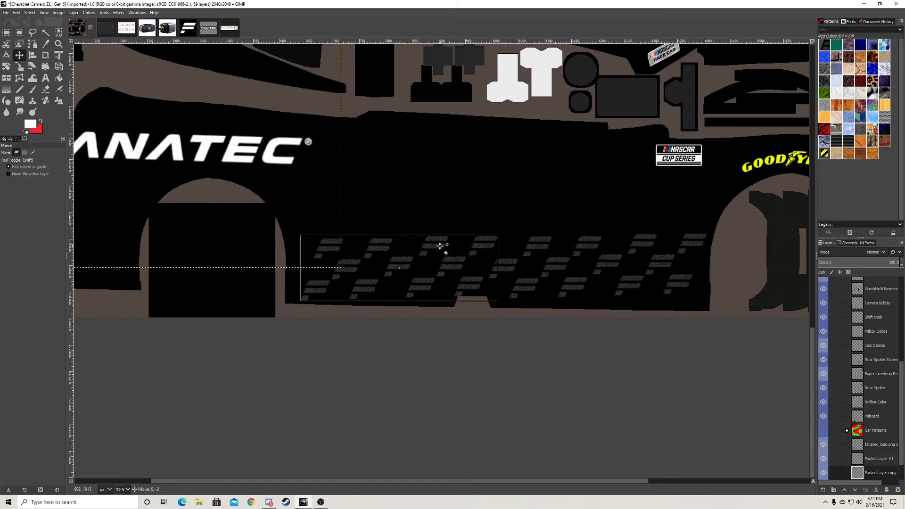
{"action": "left_click", "coordinate": [507, 267]}
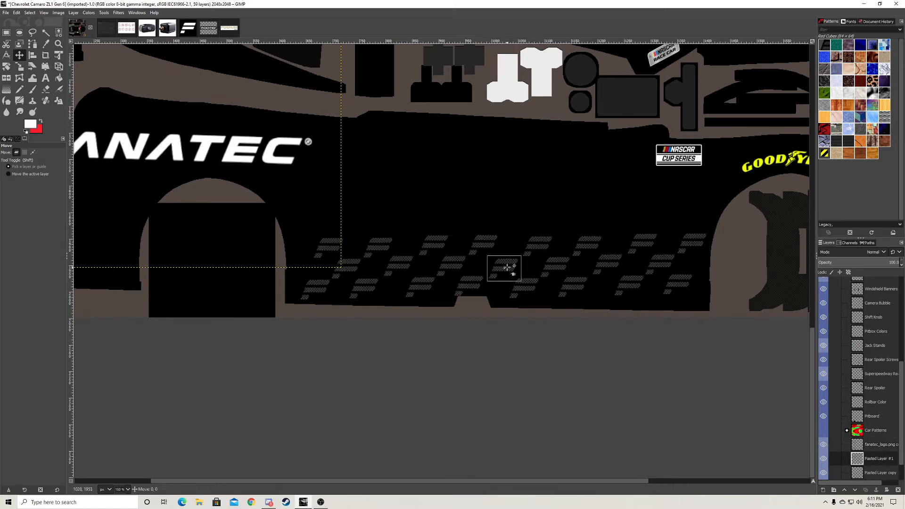
{"action": "left_click", "coordinate": [541, 245]}
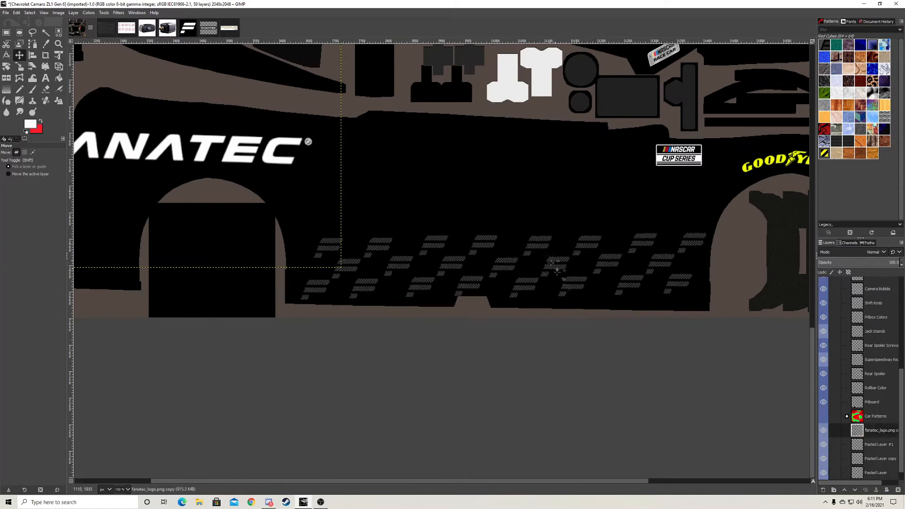
- Merge the pasted single F and the duplicated pattern down into the original F pattern layer
{"action": "scroll", "coordinate": [544, 309], "scroll_direction": "down", "scroll_amount": 1}
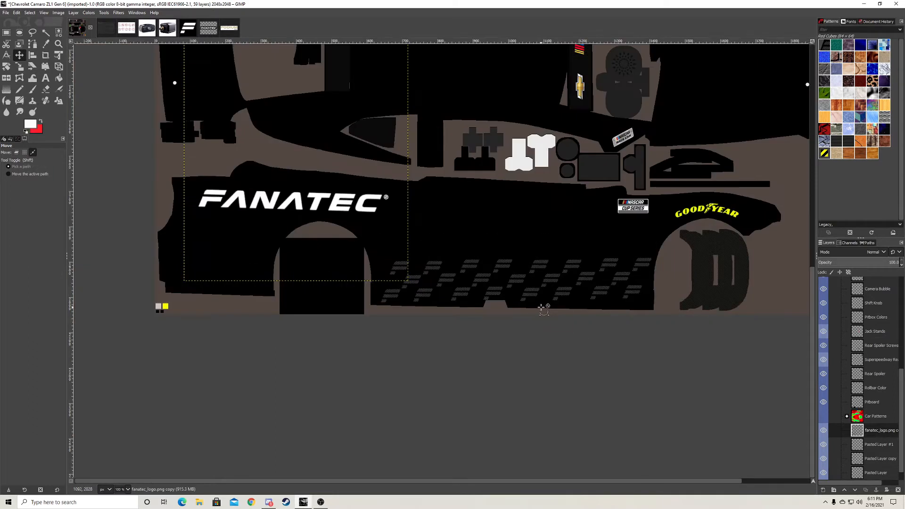
{"action": "scroll", "coordinate": [602, 336], "scroll_direction": "down", "scroll_amount": 1}
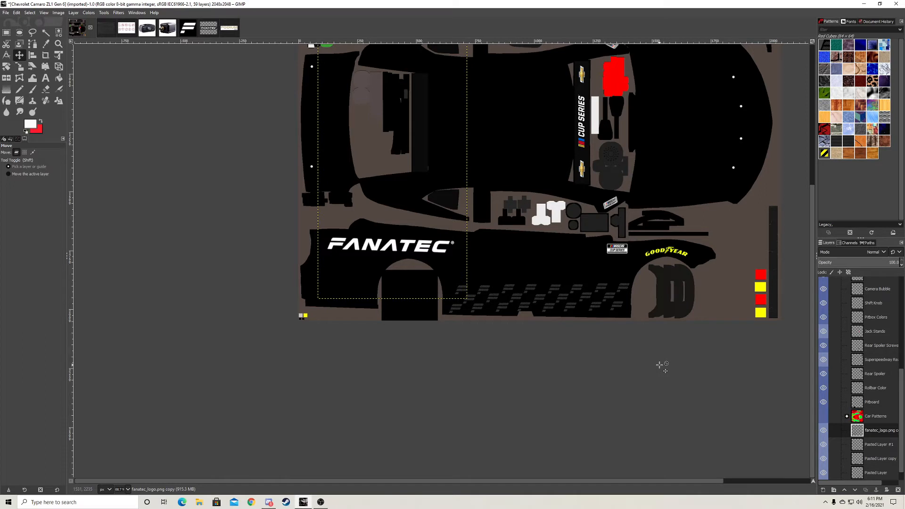
{"action": "scroll", "coordinate": [617, 312], "scroll_direction": "up", "scroll_amount": 3}
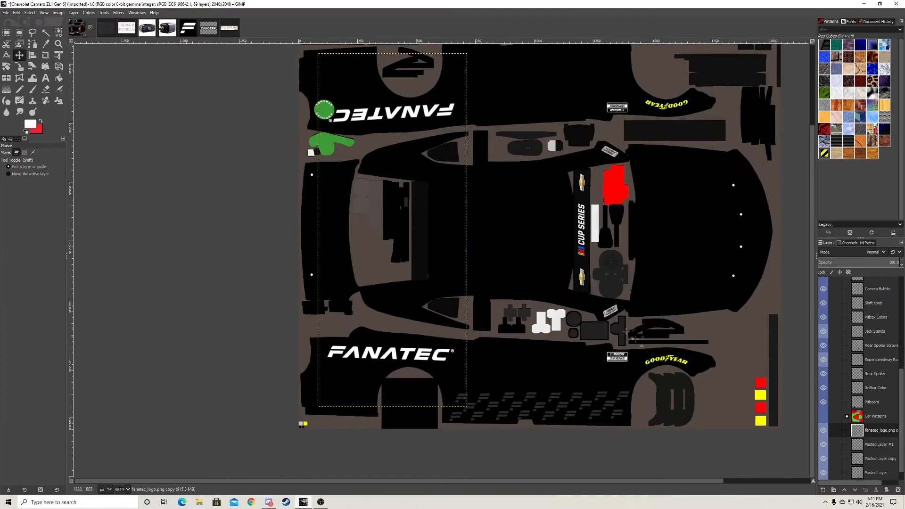
{"action": "left_click", "coordinate": [882, 470]}
{"action": "scroll", "coordinate": [882, 461], "scroll_direction": "down", "scroll_amount": 1}
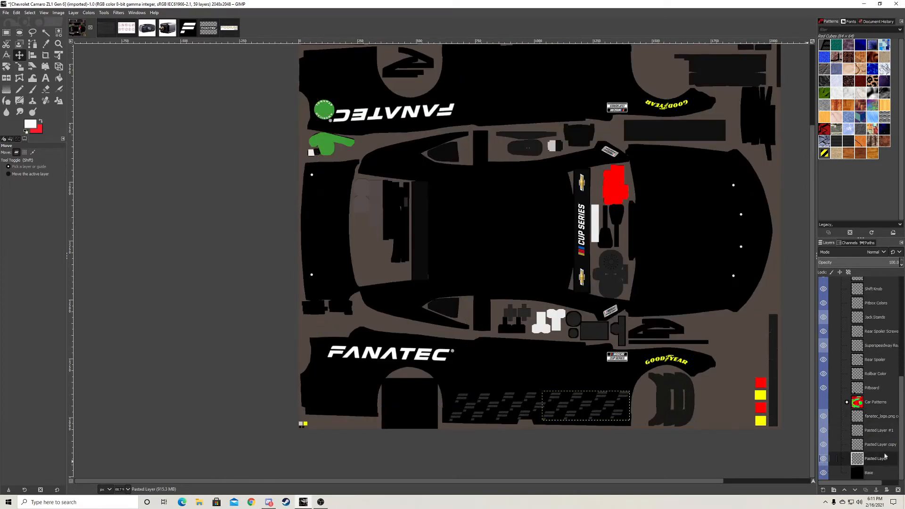
{"action": "left_click", "coordinate": [884, 445]}
{"action": "left_click", "coordinate": [884, 431]}
{"action": "right_click", "coordinate": [885, 430]}
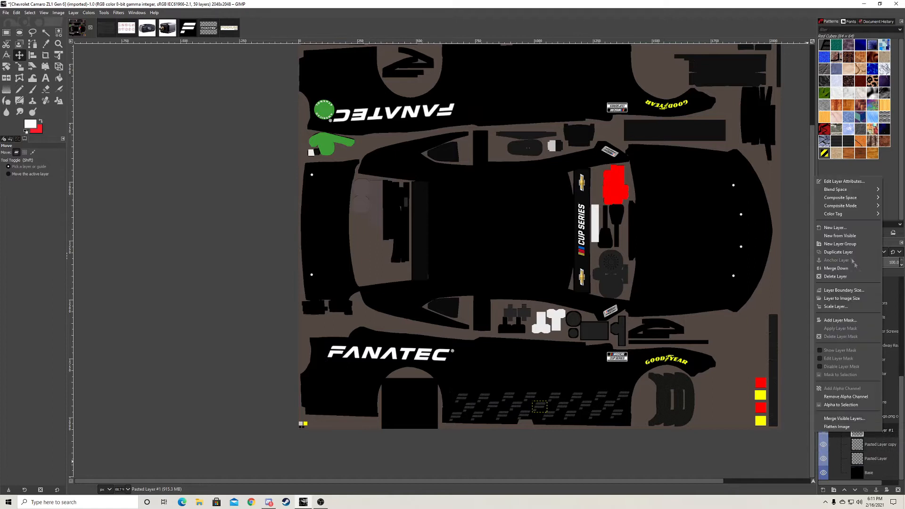
{"action": "left_click", "coordinate": [834, 277]}
{"action": "right_click", "coordinate": [872, 416]}
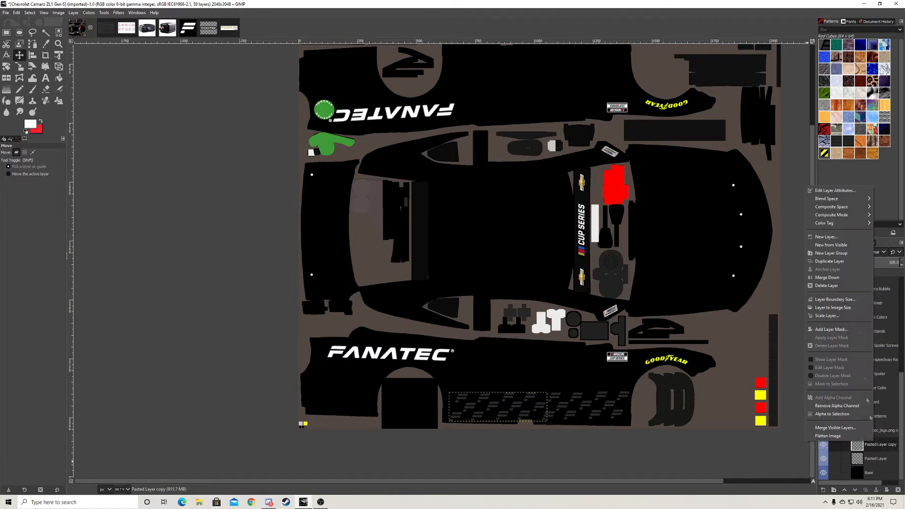
{"action": "left_click", "coordinate": [835, 277]}
- Place a duplicate of the merged F pattern between the wheel openings of the opposite side panel, rotated 180° and tilted by -0.47°
{"action": "left_click_drag", "start_coordinate": [882, 461], "coordinate": [529, 171]}
{"action": "scroll", "coordinate": [543, 245], "scroll_direction": "up", "scroll_amount": 2}
{"action": "key", "text": "shift+r"}
{"action": "left_click_drag", "start_coordinate": [599, 156], "coordinate": [363, 208]}
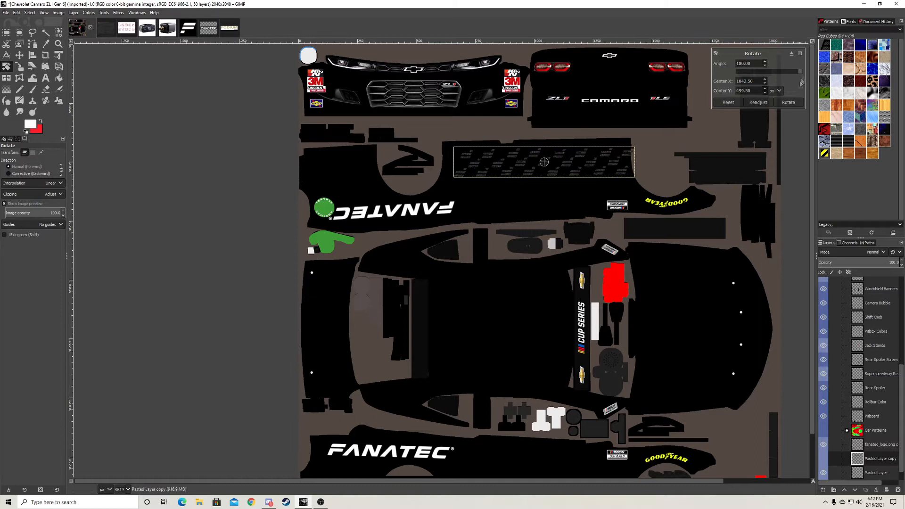
{"action": "left_click", "coordinate": [792, 104]}
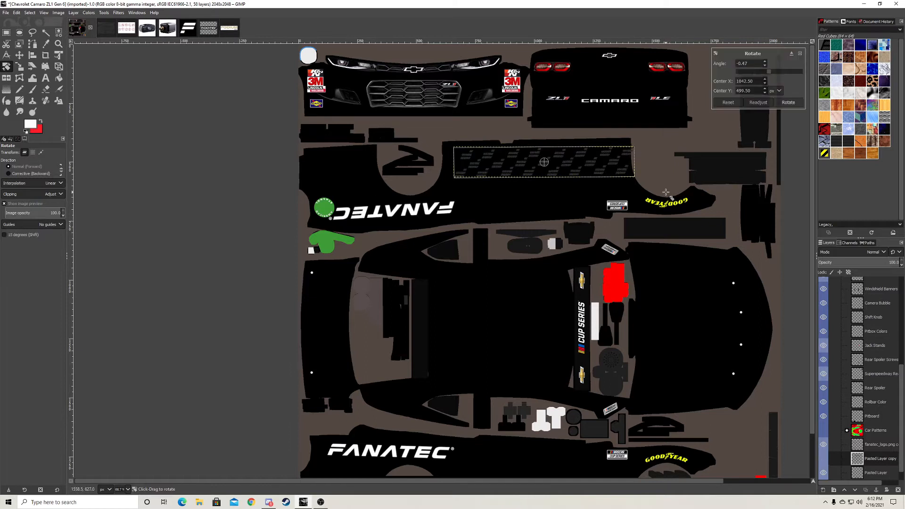
{"action": "key", "text": "m"}
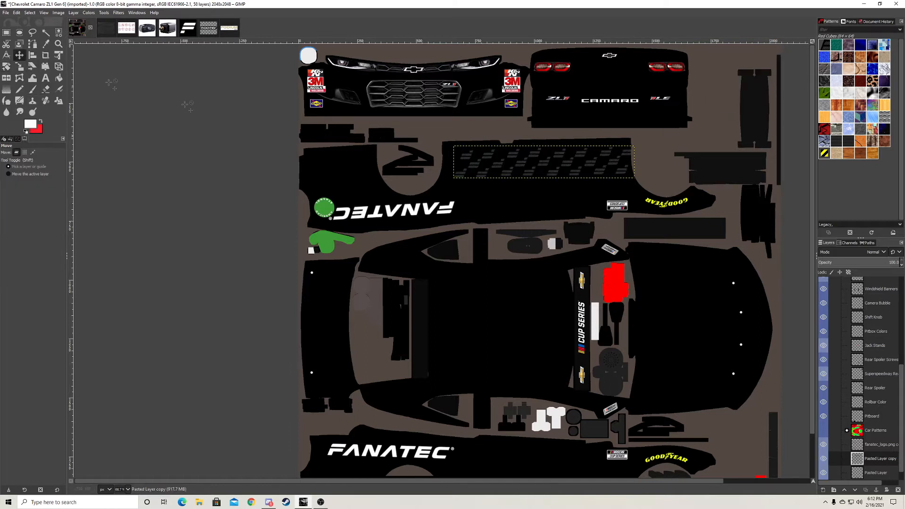
{"action": "left_click_drag", "start_coordinate": [500, 166], "coordinate": [494, 164]}
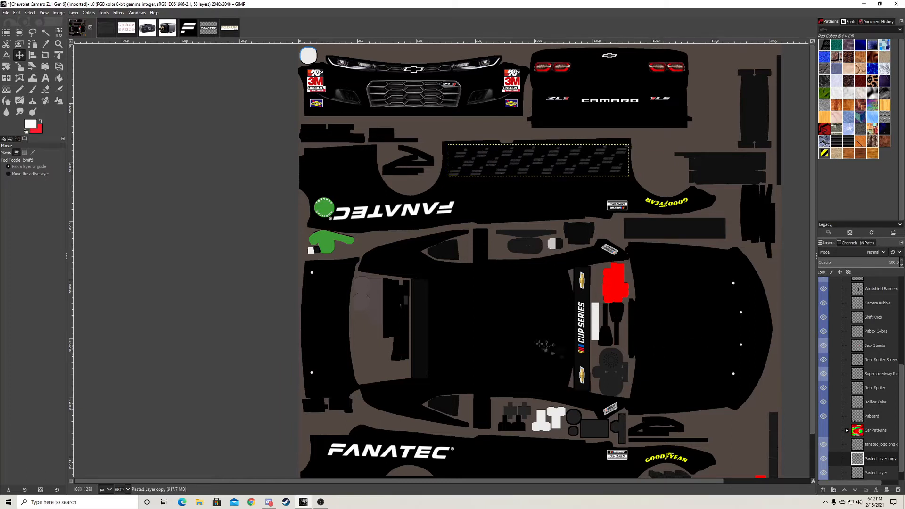
- Rotate the F pattern on the side panel with the upright FANATEC logo by 1.09°
{"action": "scroll", "coordinate": [546, 346], "scroll_direction": "down", "scroll_amount": 2}
{"action": "left_click", "coordinate": [887, 473]}
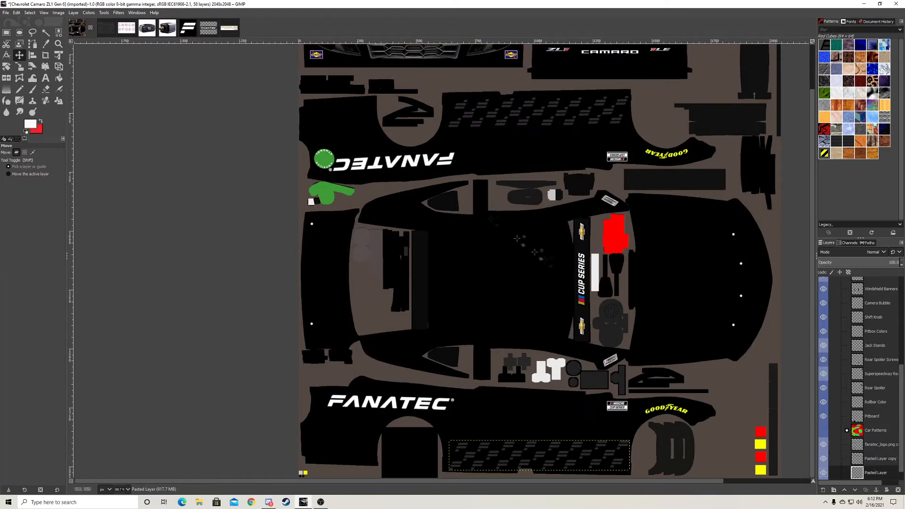
{"action": "scroll", "coordinate": [517, 239], "scroll_direction": "down", "scroll_amount": 1}
{"action": "scroll", "coordinate": [543, 233], "scroll_direction": "up", "scroll_amount": 2}
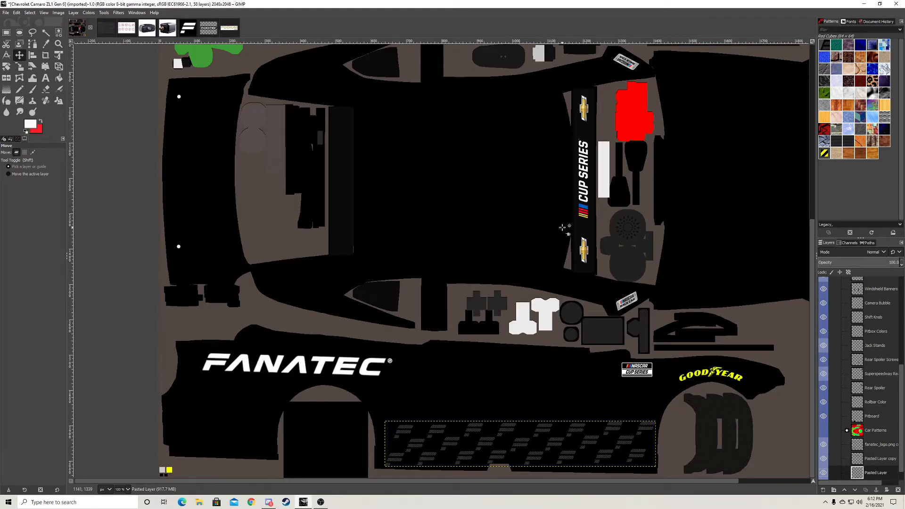
{"action": "scroll", "coordinate": [563, 228], "scroll_direction": "up", "scroll_amount": 10}
{"action": "left_click_drag", "start_coordinate": [524, 217], "coordinate": [290, 179]}
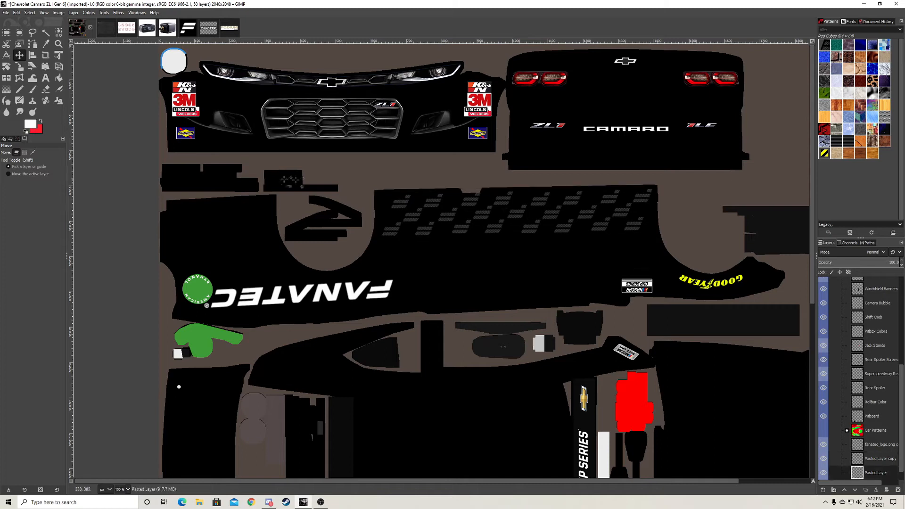
{"action": "scroll", "coordinate": [100, 93], "scroll_direction": "down", "scroll_amount": 10}
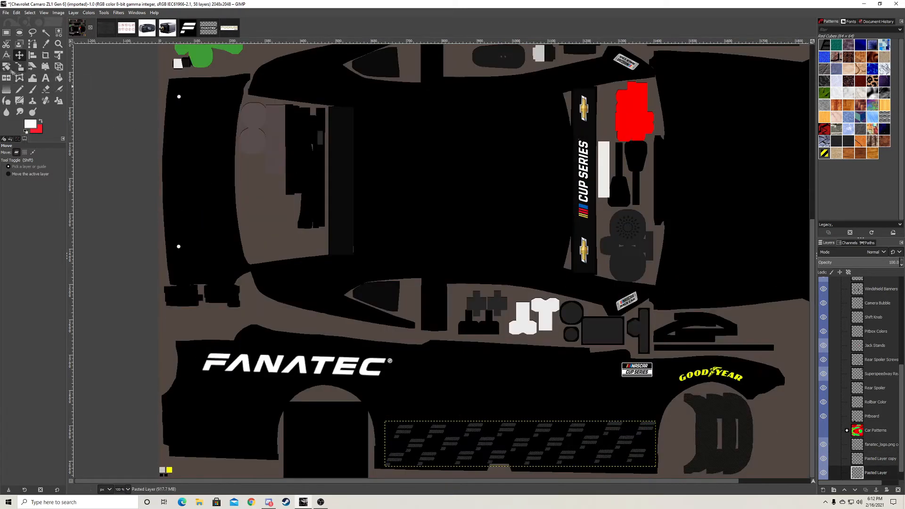
{"action": "left_click", "coordinate": [6, 67]}
{"action": "left_click_drag", "start_coordinate": [706, 440], "coordinate": [707, 442]}
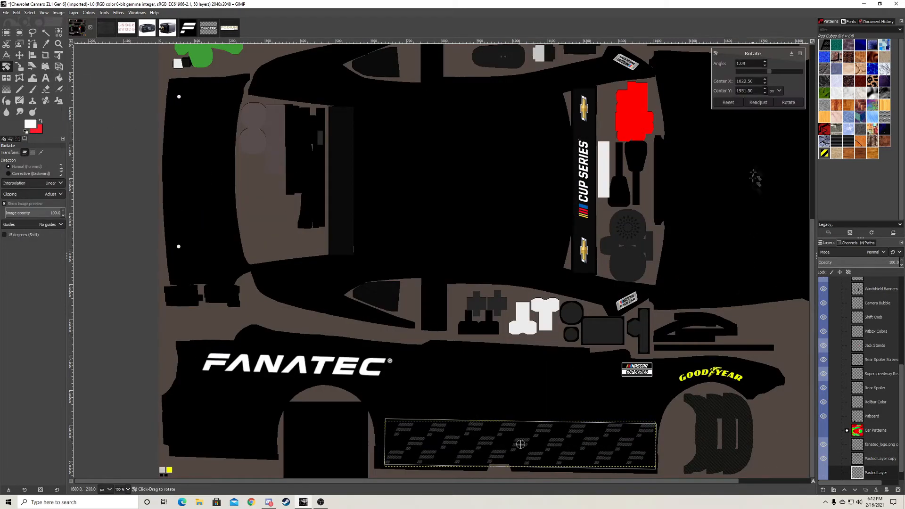
{"action": "left_click", "coordinate": [788, 102]}
- Rotate the duplicated F pattern on the opposite side panel slightly to follow the body edge
{"action": "scroll", "coordinate": [715, 381], "scroll_direction": "up", "scroll_amount": 10}
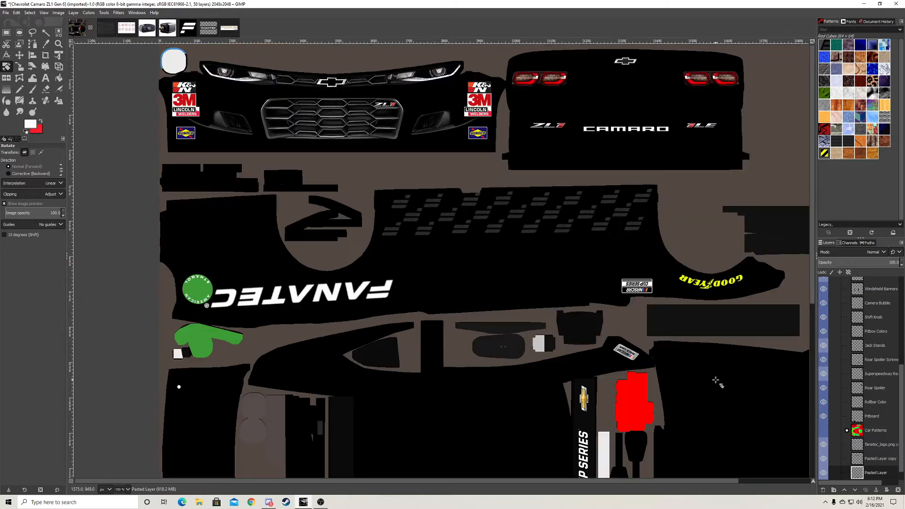
{"action": "left_click", "coordinate": [878, 458]}
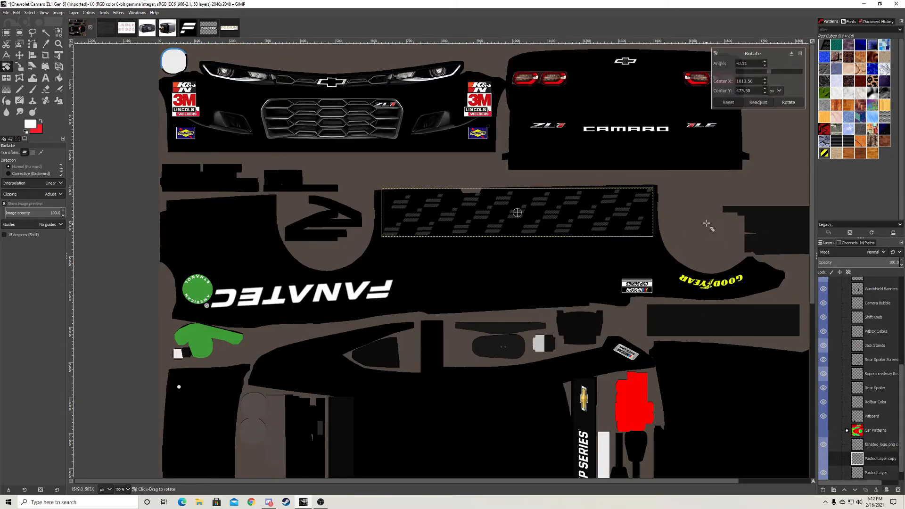
{"action": "left_click_drag", "start_coordinate": [707, 223], "coordinate": [705, 220]}
{"action": "left_click", "coordinate": [788, 102]}
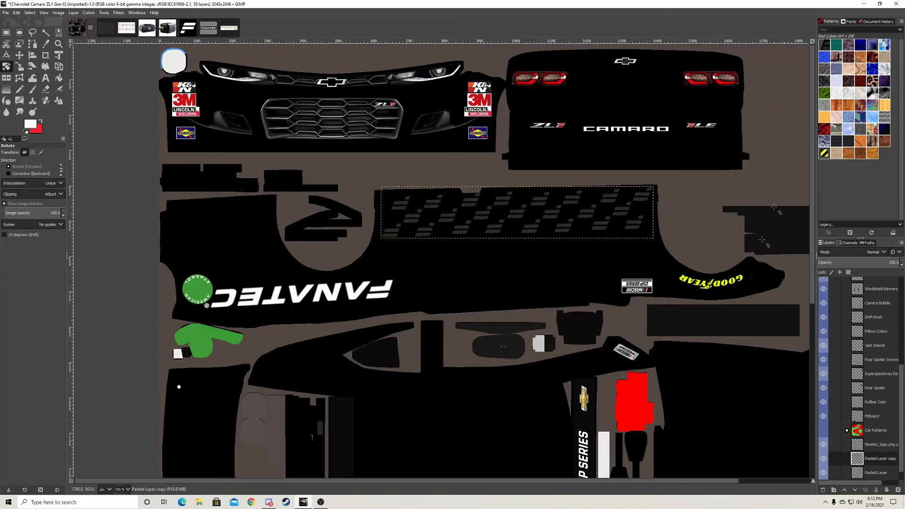
- Paste the copied single F as a new layer
{"action": "scroll", "coordinate": [617, 355], "scroll_direction": "down", "scroll_amount": 2}
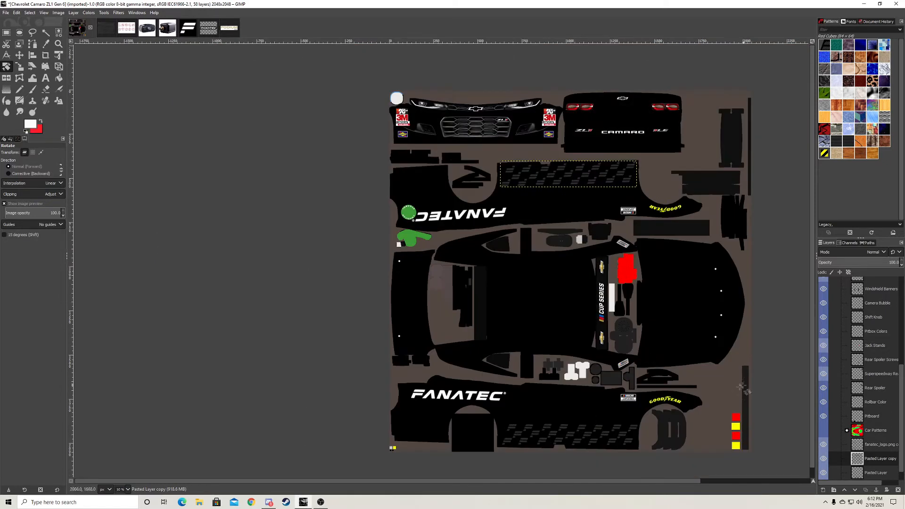
{"action": "scroll", "coordinate": [708, 440], "scroll_direction": "up", "scroll_amount": 3}
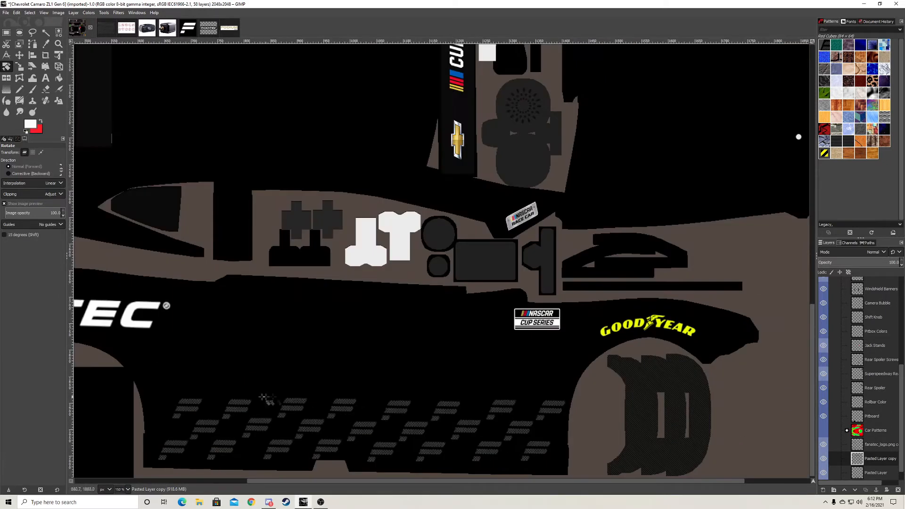
{"action": "left_click_drag", "start_coordinate": [410, 485], "coordinate": [324, 487]}
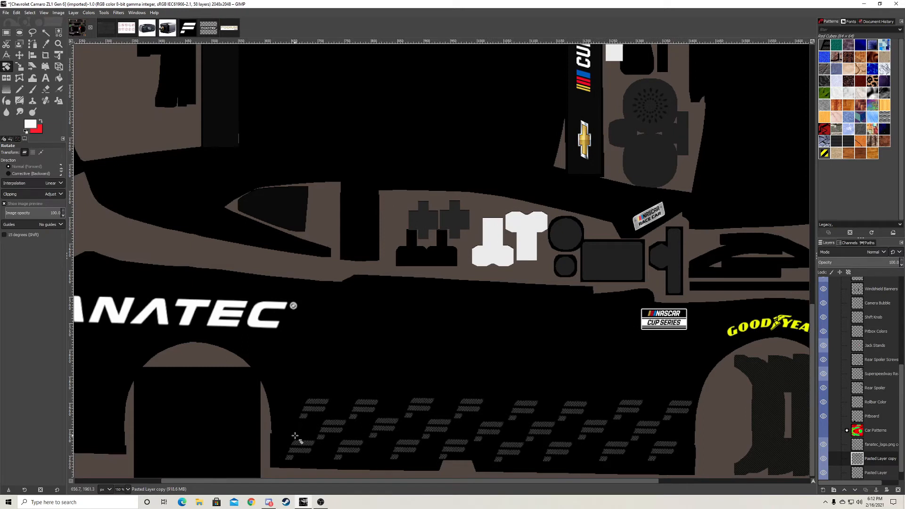
{"action": "left_click", "coordinate": [33, 32]}
{"action": "right_click", "coordinate": [356, 330]}
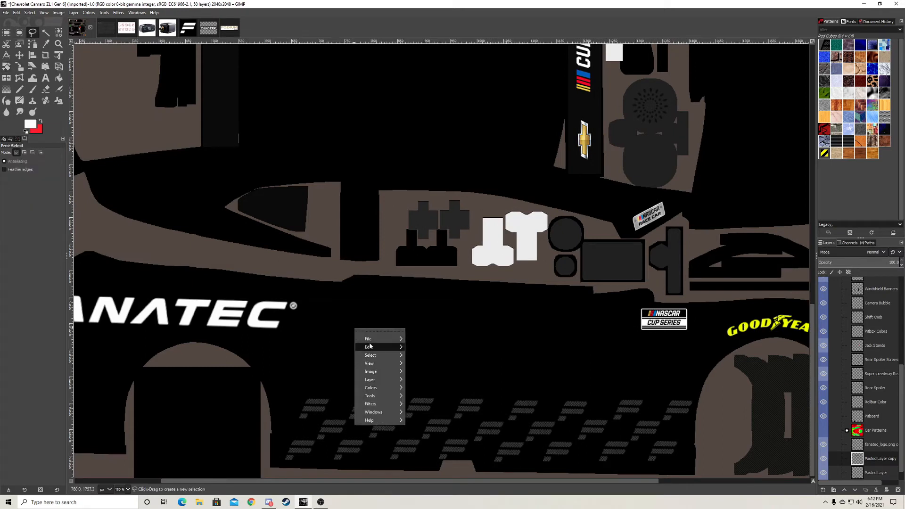
{"action": "mouse_move", "coordinate": [373, 347]}
{"action": "mouse_move", "coordinate": [441, 384]}
{"action": "left_click", "coordinate": [520, 386]}
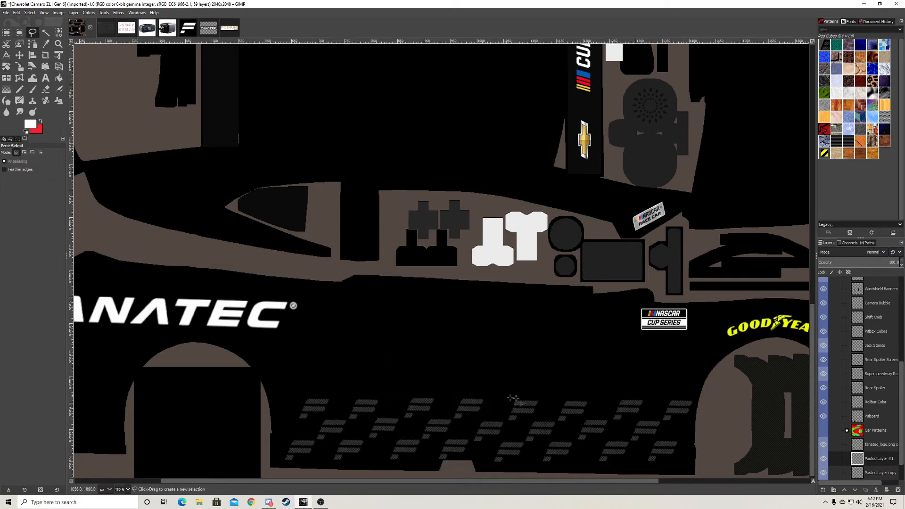
- Move the pasted F beside the rear wheel opening on the upright-logo side and rotate it slightly to match the pattern
{"action": "scroll", "coordinate": [404, 305], "scroll_direction": "down", "scroll_amount": 2}
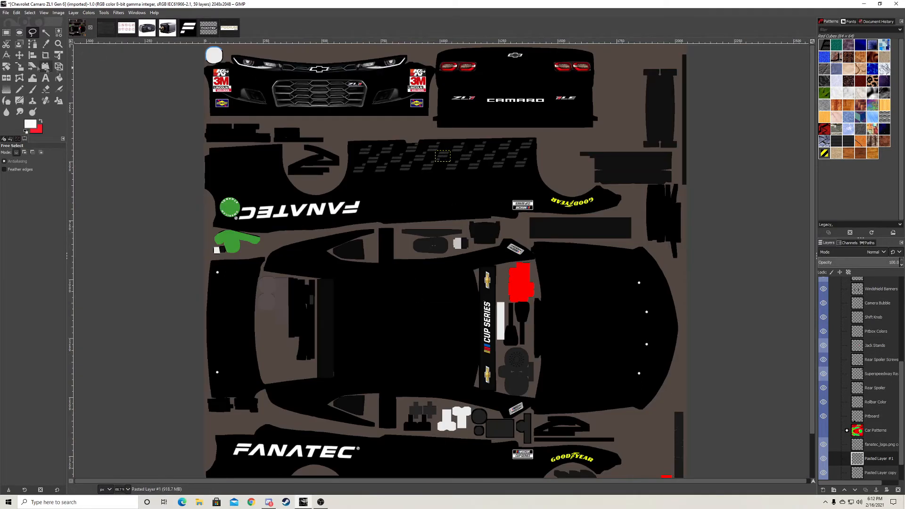
{"action": "key", "text": "m"}
{"action": "scroll", "coordinate": [442, 173], "scroll_direction": "down", "scroll_amount": 2}
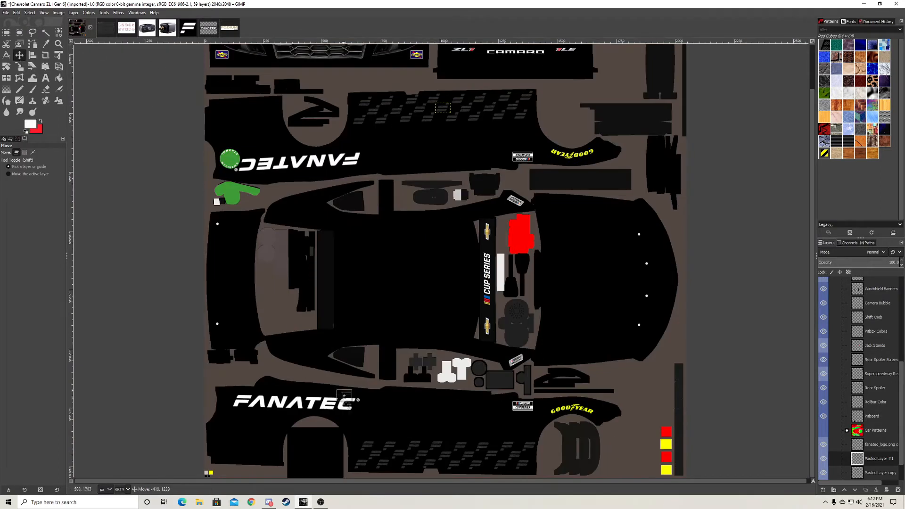
{"action": "scroll", "coordinate": [353, 464], "scroll_direction": "up", "scroll_amount": 4}
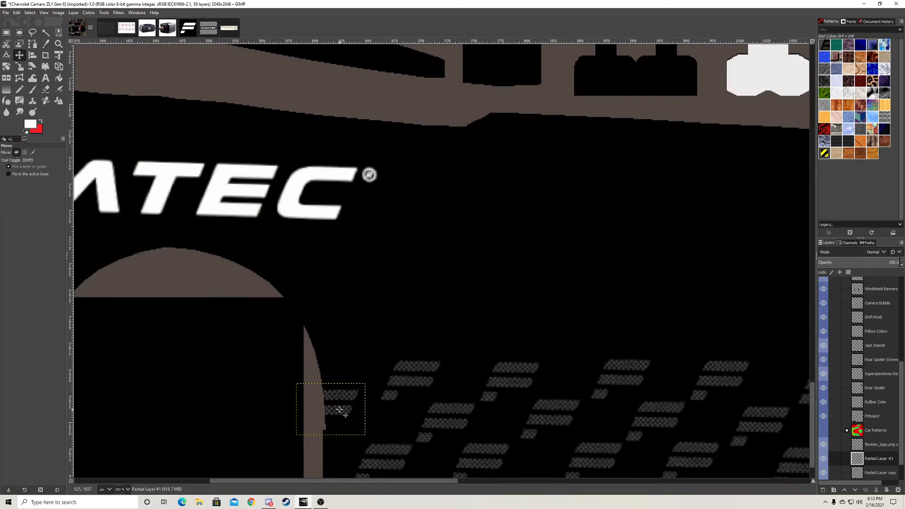
{"action": "left_click_drag", "start_coordinate": [338, 408], "coordinate": [349, 426]}
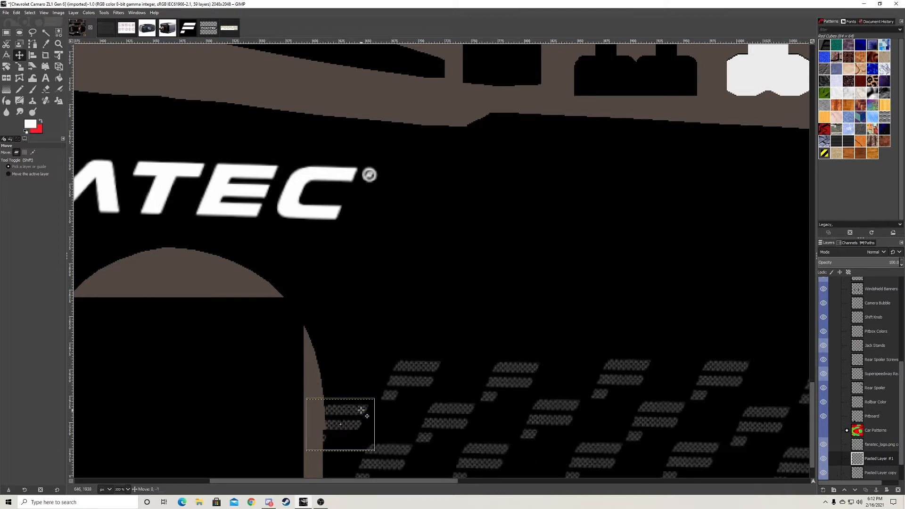
{"action": "left_click", "coordinate": [6, 67]}
{"action": "left_click", "coordinate": [492, 285]}
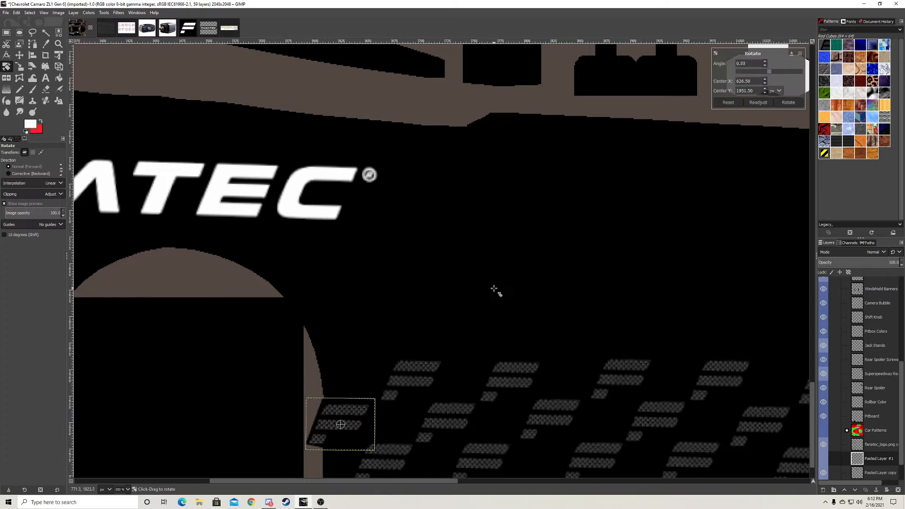
{"action": "left_click", "coordinate": [788, 103]}
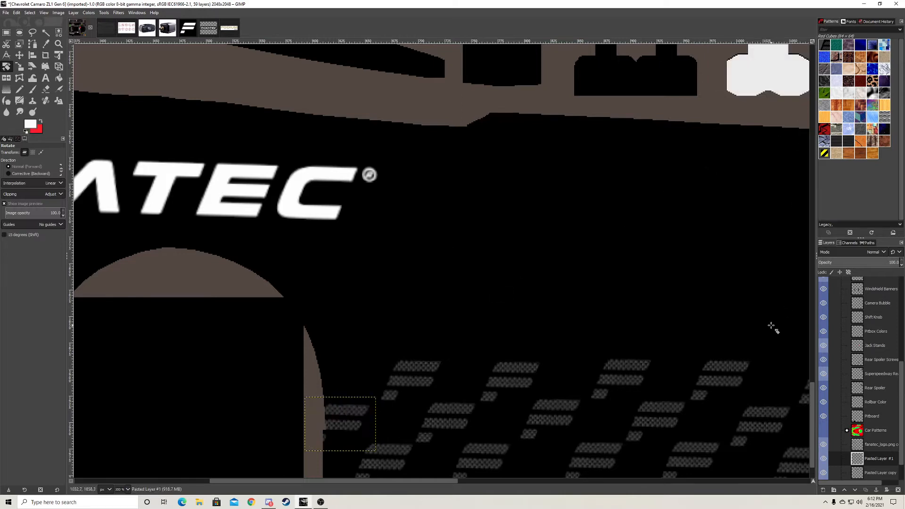
- Paste another copy of the F as a new layer and move it beside the rear wheel opening on the opposite side panel
{"action": "left_click_drag", "start_coordinate": [881, 457], "coordinate": [414, 219]}
{"action": "left_click_drag", "start_coordinate": [447, 250], "coordinate": [857, 41]}
{"action": "left_click", "coordinate": [798, 54]}
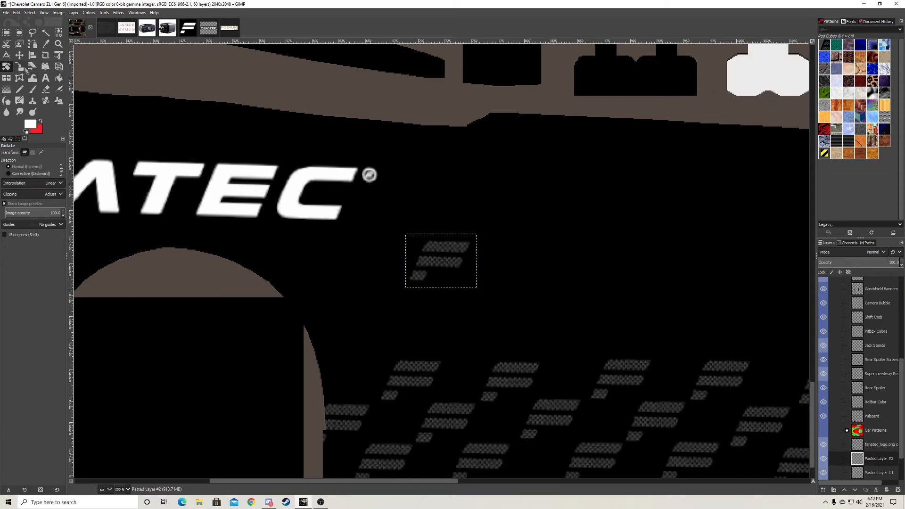
{"action": "left_click", "coordinate": [19, 55]}
{"action": "left_click_drag", "start_coordinate": [441, 260], "coordinate": [246, 466]}
{"action": "scroll", "coordinate": [437, 274], "scroll_direction": "up", "scroll_amount": 14}
- Rotate the second pasted F by 175.63° plus a further 1.46° and nudge it into line with the neighbouring pattern
{"action": "left_click", "coordinate": [7, 66]}
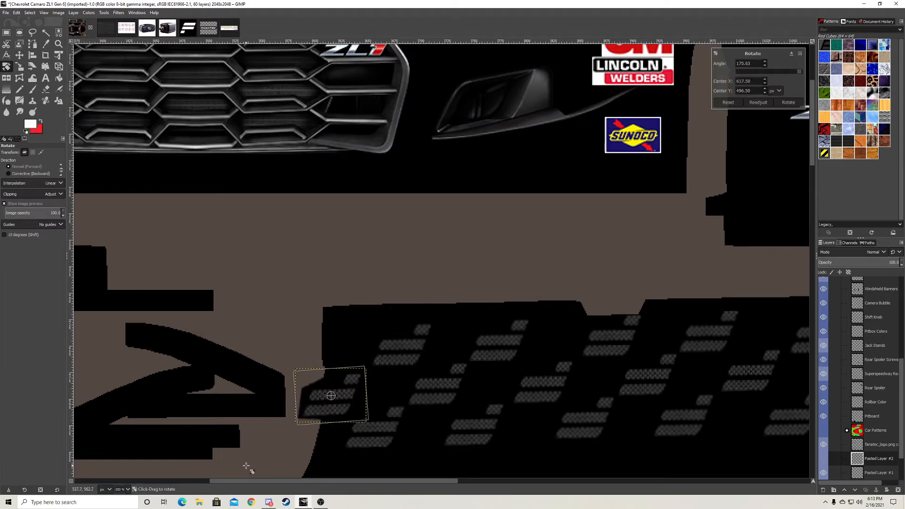
{"action": "left_click", "coordinate": [798, 106]}
{"action": "left_click_drag", "start_coordinate": [354, 320], "coordinate": [355, 323]}
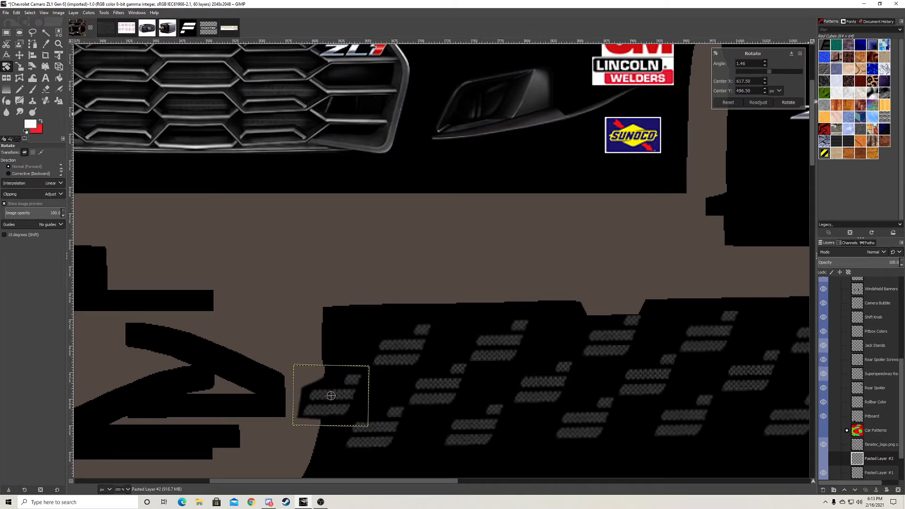
{"action": "left_click", "coordinate": [800, 106]}
{"action": "key", "text": "m"}
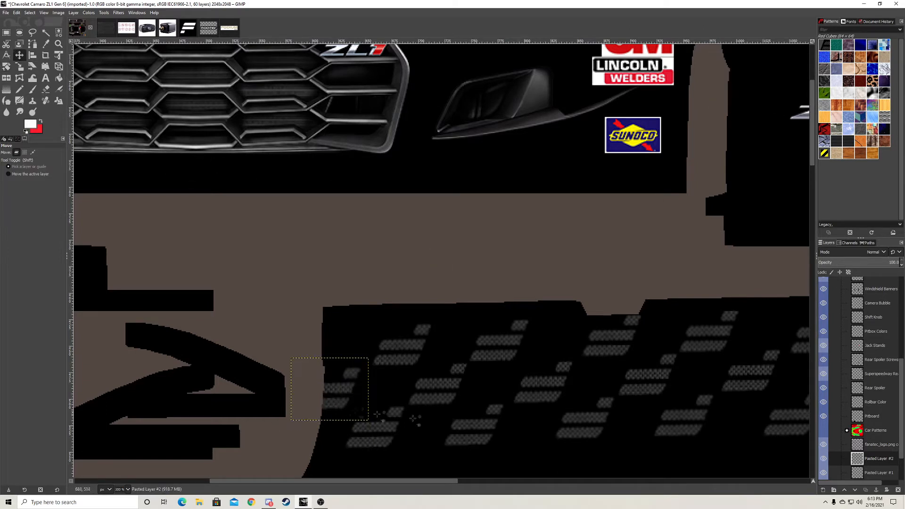
- Select a thin freehand strip between the wheel openings just above the F pattern on the upright-logo side panel
{"action": "scroll", "coordinate": [545, 394], "scroll_direction": "down", "scroll_amount": 1}
{"action": "scroll", "coordinate": [546, 395], "scroll_direction": "down", "scroll_amount": 3}
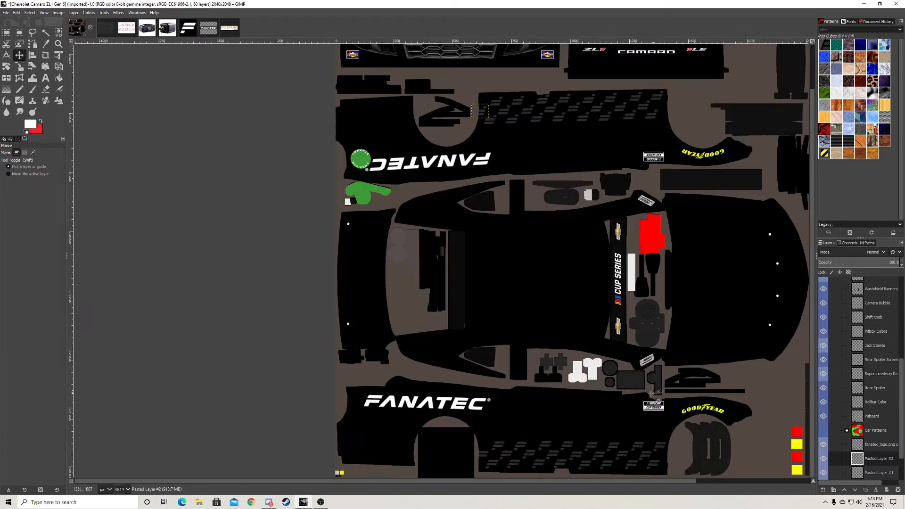
{"action": "scroll", "coordinate": [631, 431], "scroll_direction": "up", "scroll_amount": 2}
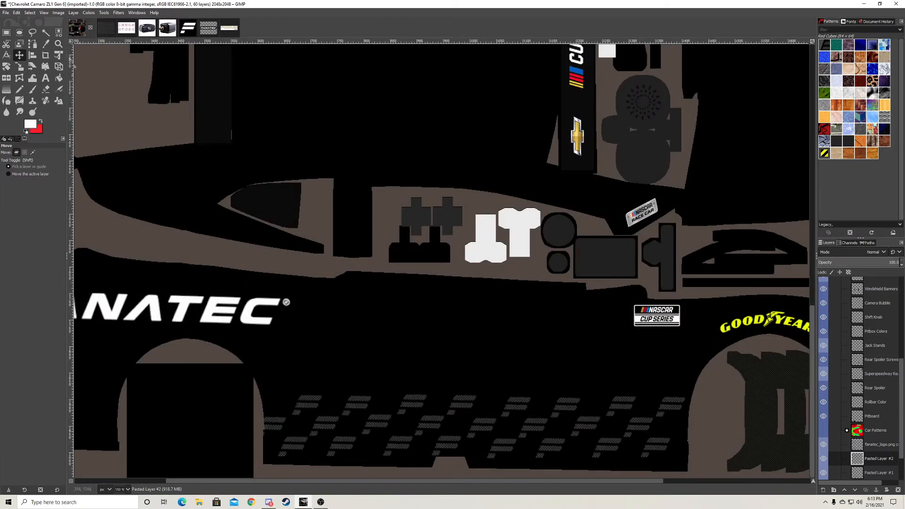
{"action": "left_click", "coordinate": [33, 32]}
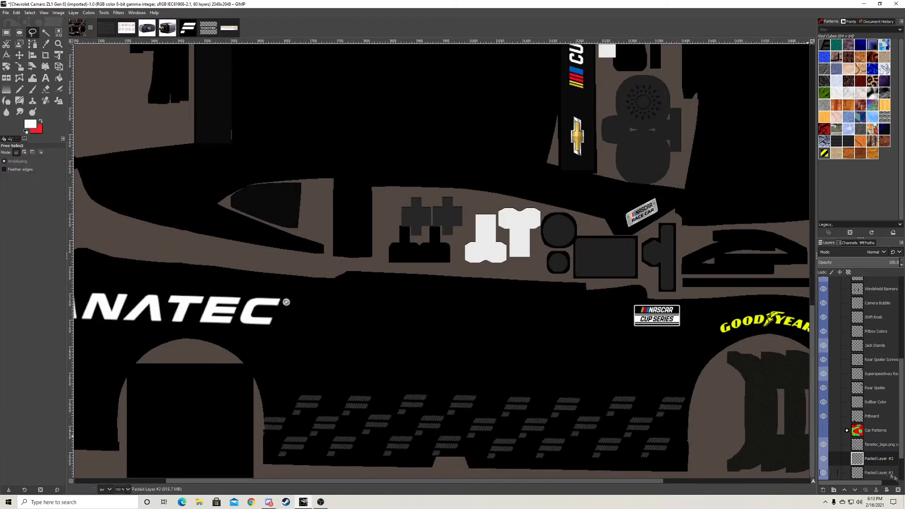
{"action": "left_click", "coordinate": [693, 396]}
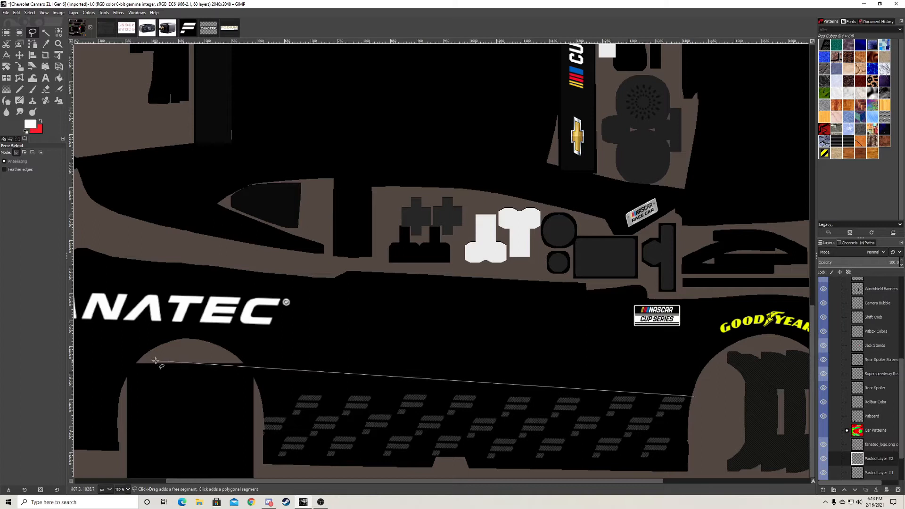
{"action": "left_click", "coordinate": [253, 387]}
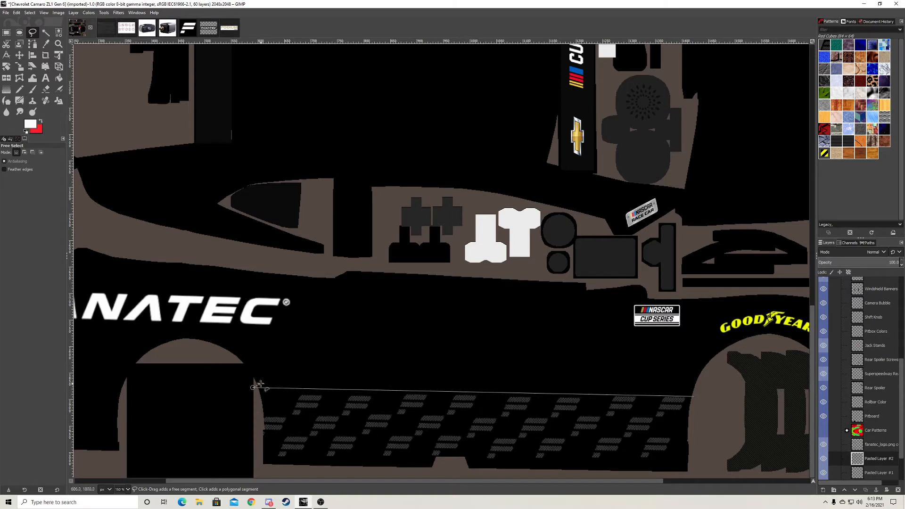
{"action": "left_click_drag", "start_coordinate": [694, 396], "coordinate": [696, 394]}
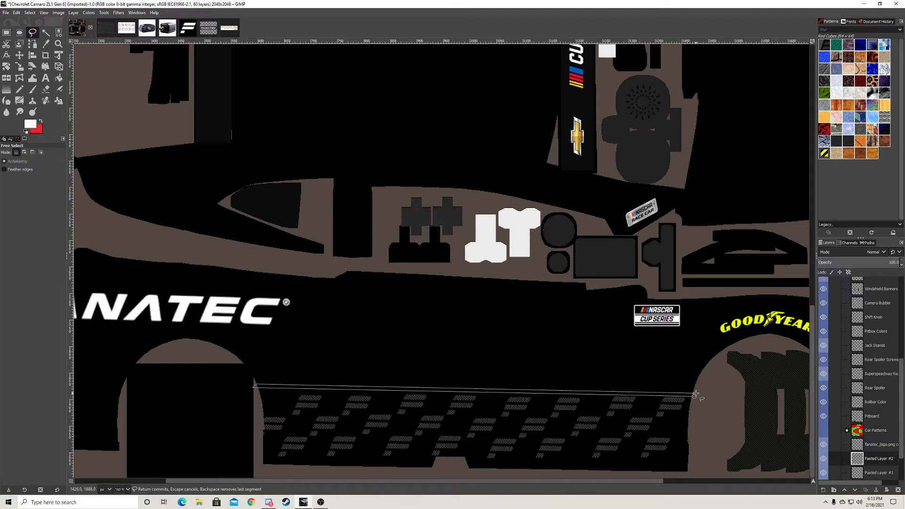
{"action": "key", "text": "Return"}
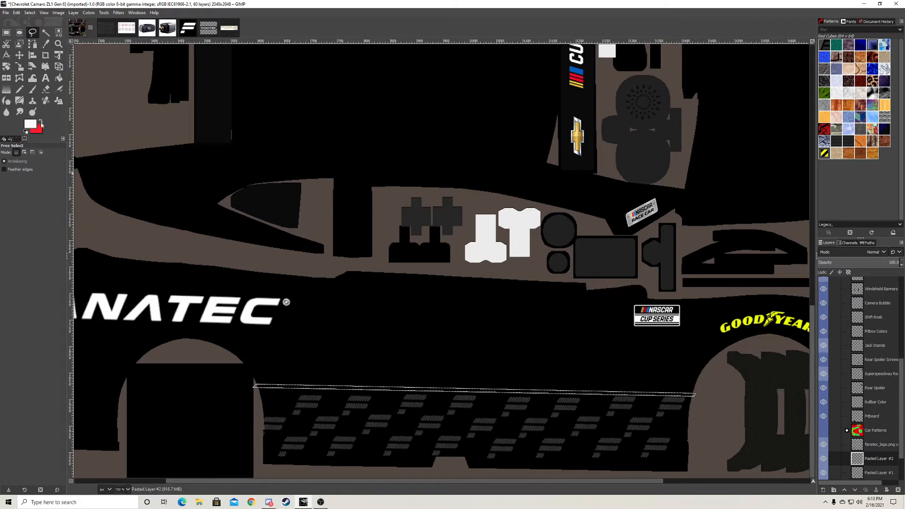
- Paint the selected strip white on the Base layer with a size 106 paintbrush
{"action": "left_click", "coordinate": [33, 89]}
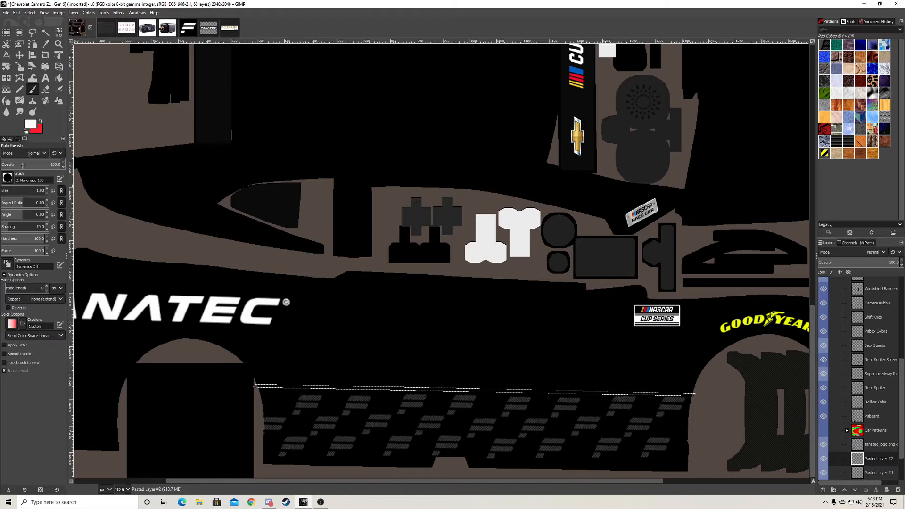
{"action": "left_click", "coordinate": [14, 191]}
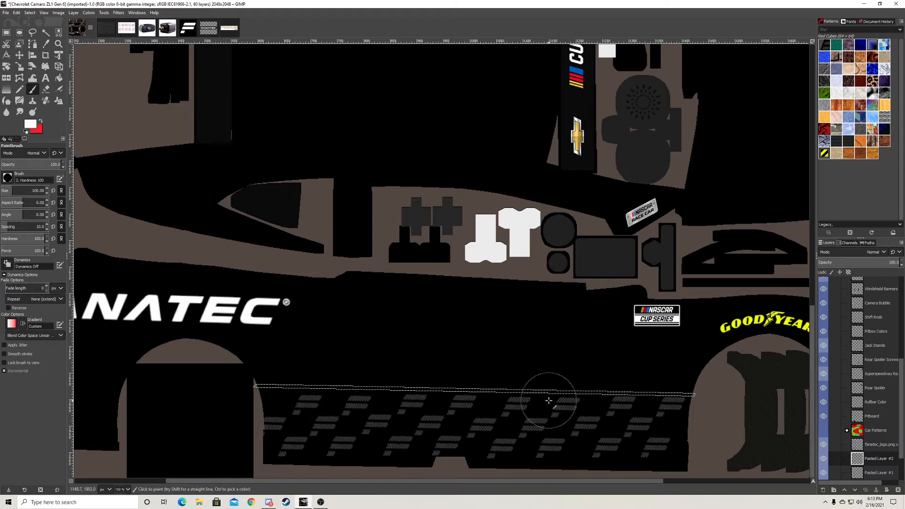
{"action": "scroll", "coordinate": [883, 435], "scroll_direction": "down", "scroll_amount": 2}
{"action": "left_click", "coordinate": [876, 472]}
{"action": "mouse_move", "coordinate": [712, 390]}
{"action": "left_mouse_down"}
{"action": "mouse_move", "coordinate": [423, 385]}
{"action": "mouse_move", "coordinate": [181, 377]}
{"action": "left_mouse_up"}
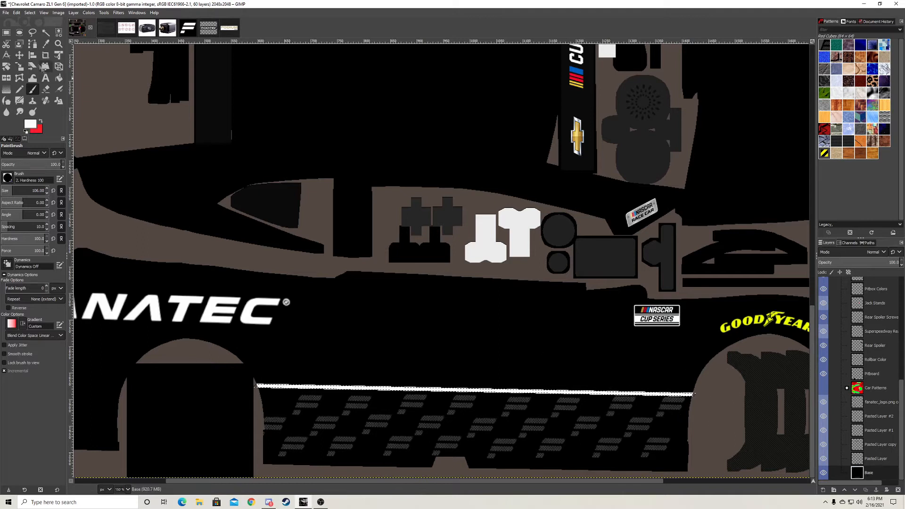
- Nudge the large F pattern slightly beneath the white stripe and reselect the Base layer
{"action": "key", "text": "m"}
{"action": "left_click", "coordinate": [540, 423]}
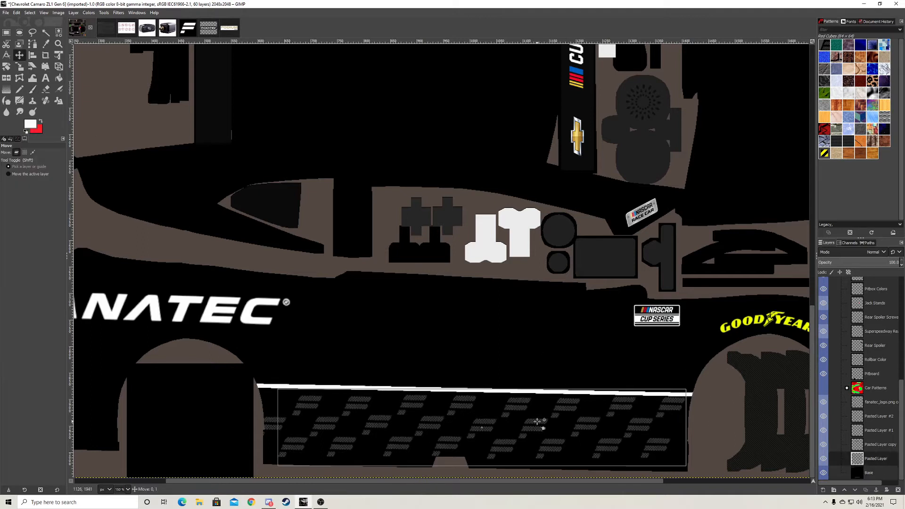
{"action": "left_click_drag", "start_coordinate": [538, 421], "coordinate": [536, 423]}
{"action": "left_click", "coordinate": [640, 477]}
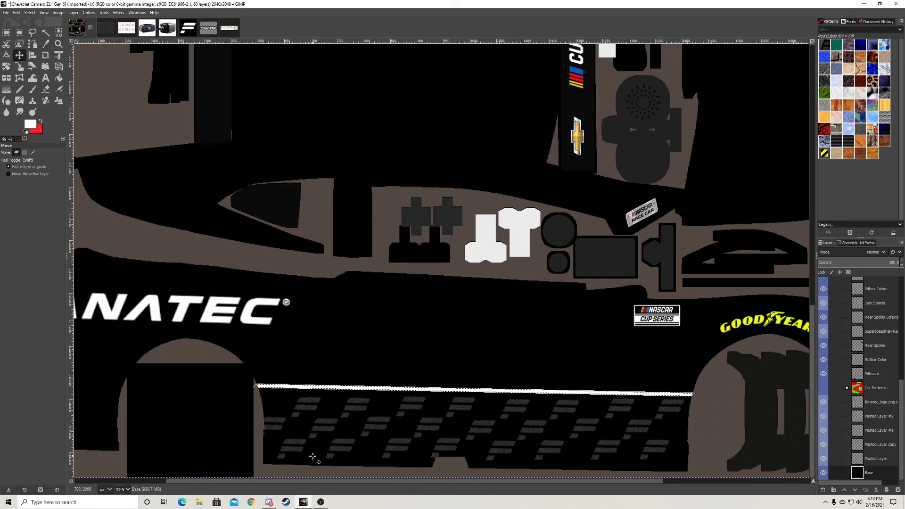
- Undo the white paint in the strip above the F pattern, reselect the Base layer and clear the selection
{"action": "key", "text": "ctrl+z"}
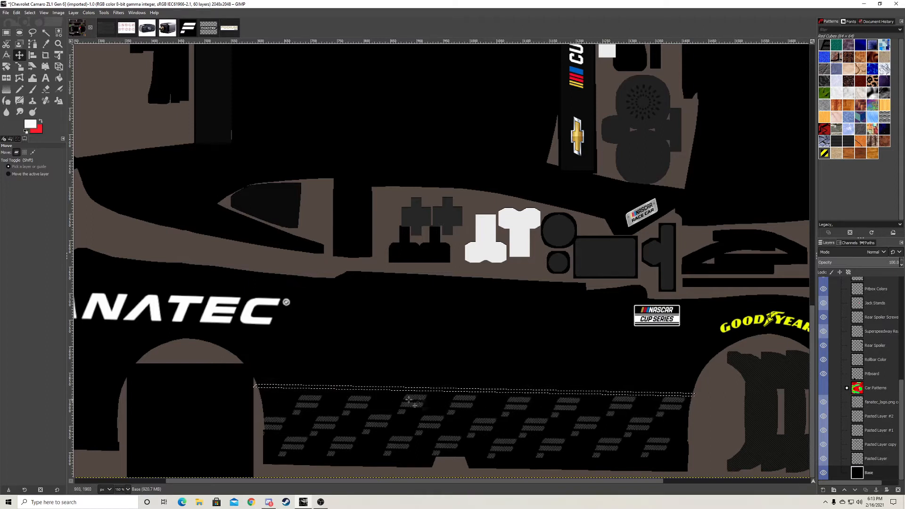
{"action": "left_click", "coordinate": [879, 444]}
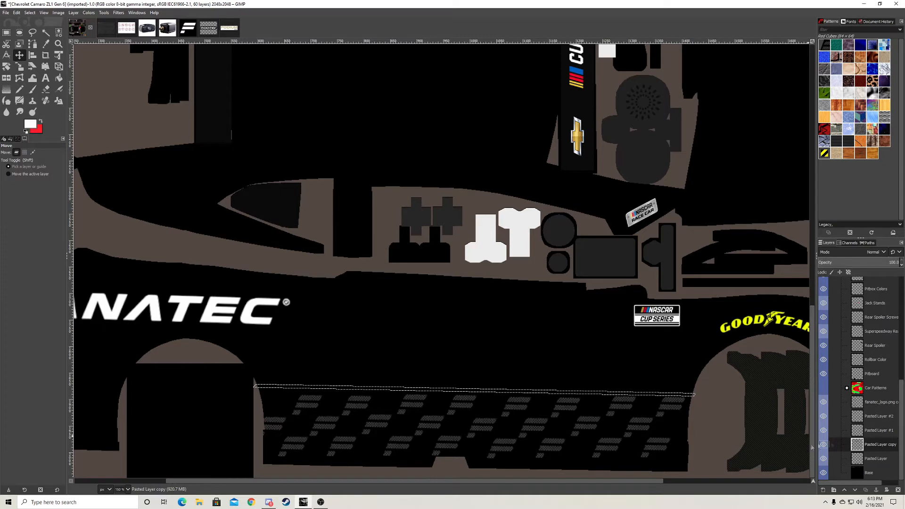
{"action": "left_click", "coordinate": [876, 460]}
{"action": "left_click", "coordinate": [870, 473]}
{"action": "left_click", "coordinate": [30, 13]}
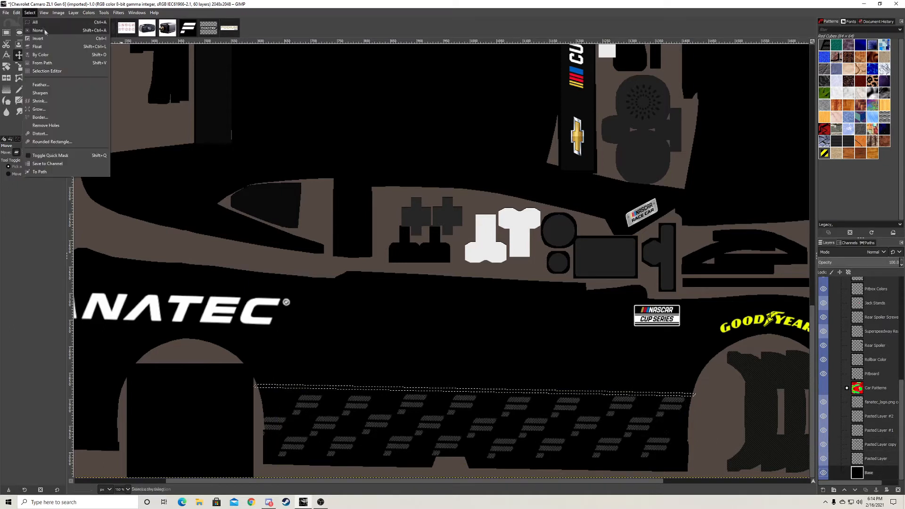
{"action": "left_click", "coordinate": [45, 31]}
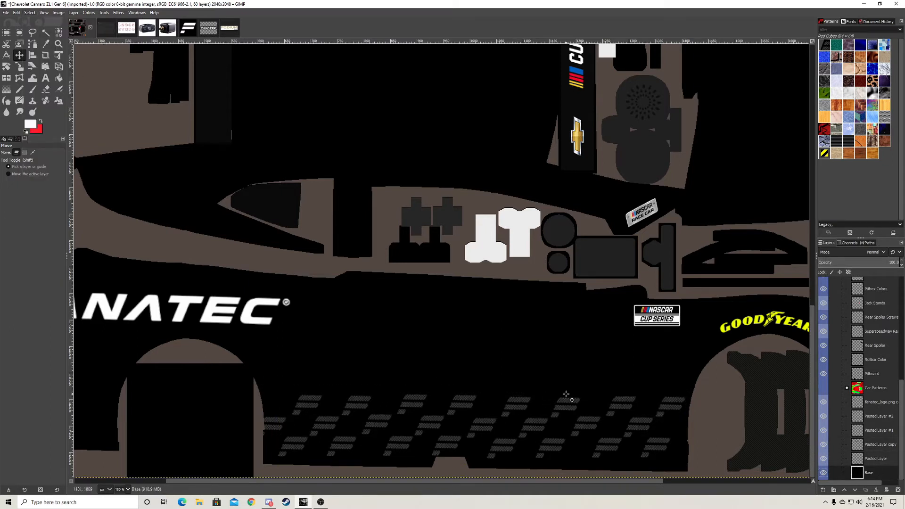
- Switch from the car template to the open CSW base 2.5 image
{"action": "scroll", "coordinate": [553, 317], "scroll_direction": "down", "scroll_amount": 2}
{"action": "scroll", "coordinate": [554, 356], "scroll_direction": "up", "scroll_amount": 3}
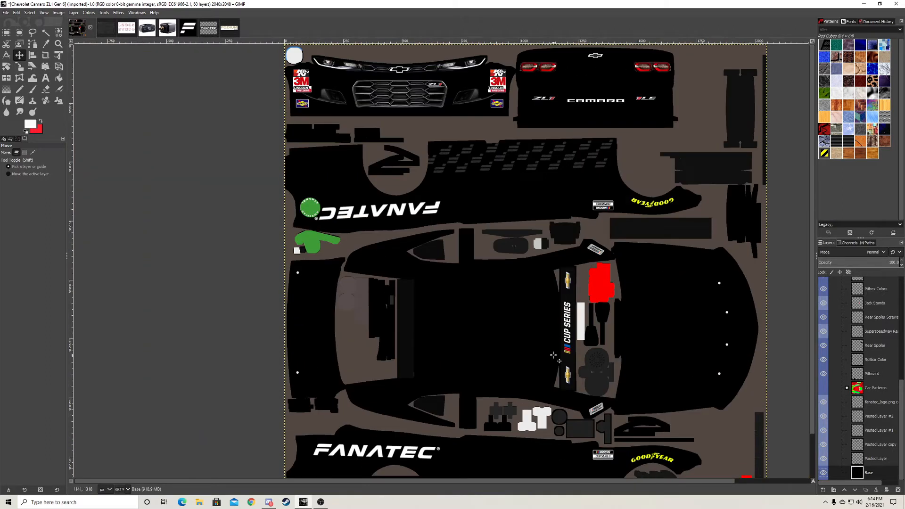
{"action": "scroll", "coordinate": [551, 356], "scroll_direction": "down", "scroll_amount": 1}
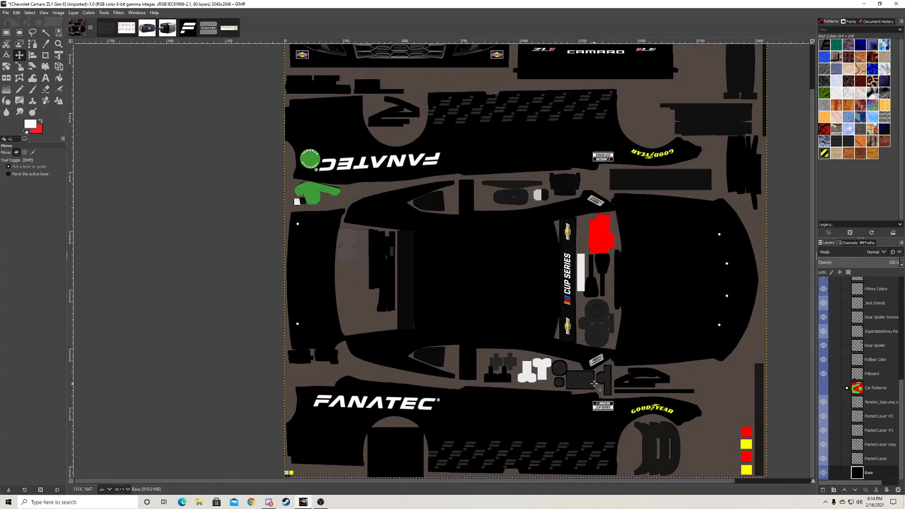
{"action": "left_click", "coordinate": [147, 28]}
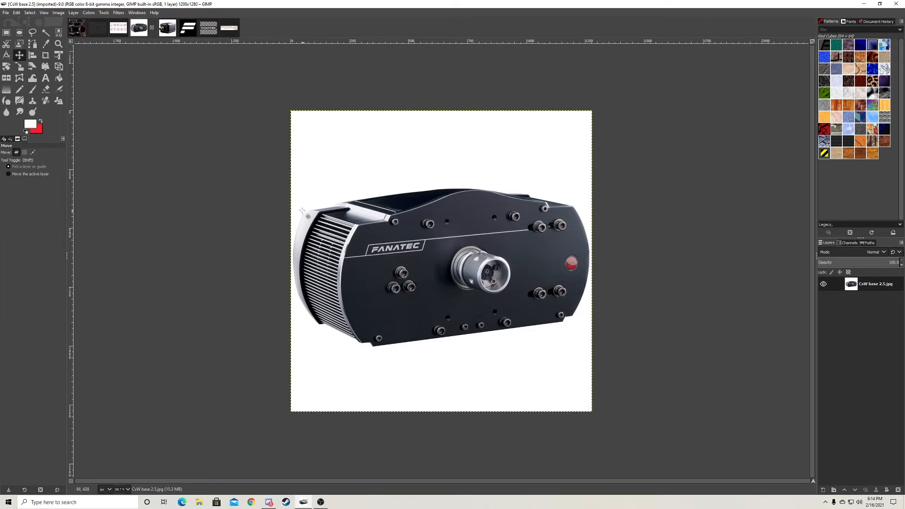
- Try to remove the white background around the wheel base with Fuzzy Select, undo the removal and clear the selection
{"action": "key", "text": "u"}
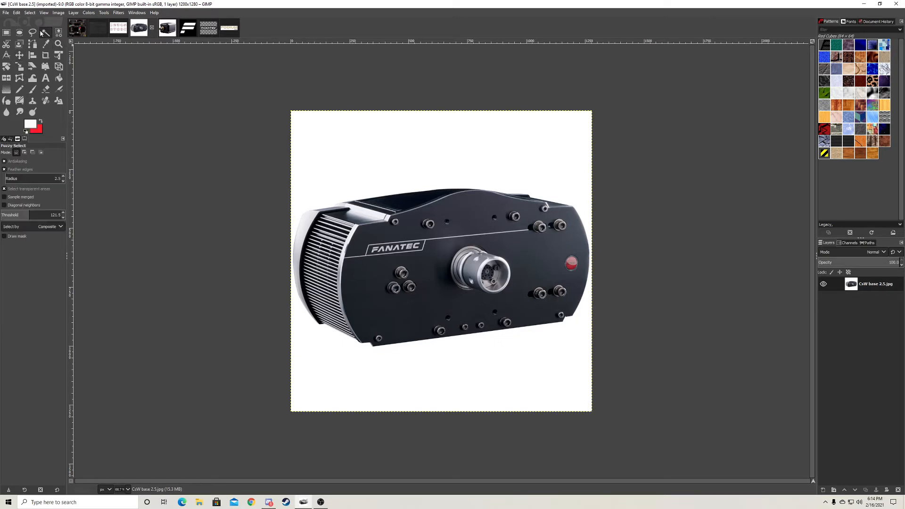
{"action": "left_click", "coordinate": [337, 165]}
{"action": "key", "text": "ctrl+period"}
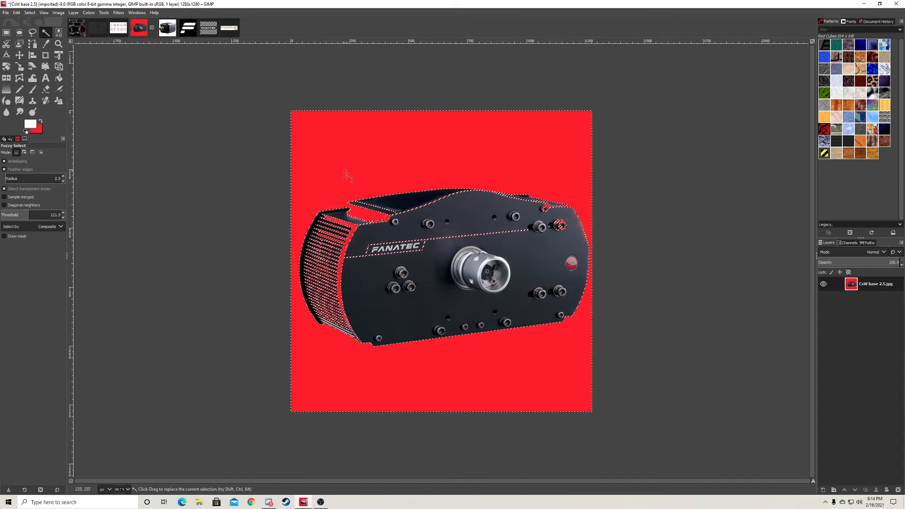
{"action": "key", "text": "ctrl+z"}
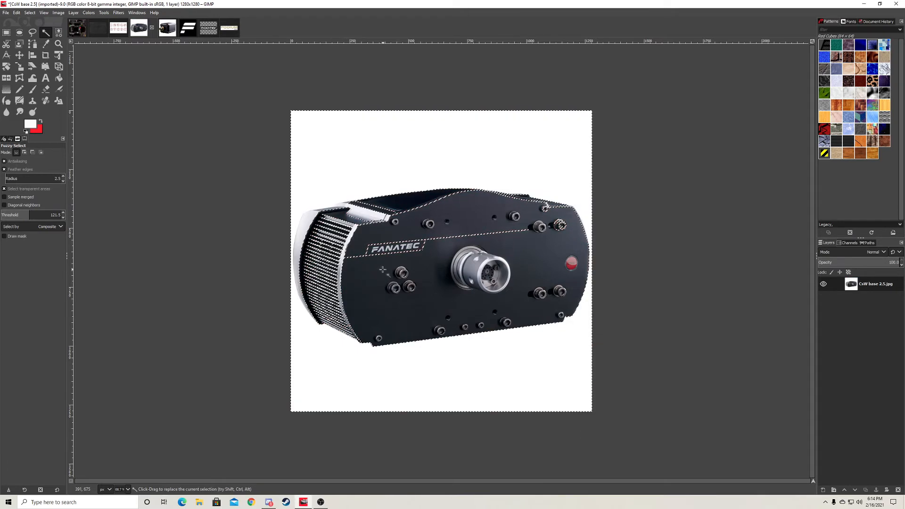
{"action": "left_click", "coordinate": [29, 12]}
{"action": "left_click", "coordinate": [34, 29]}
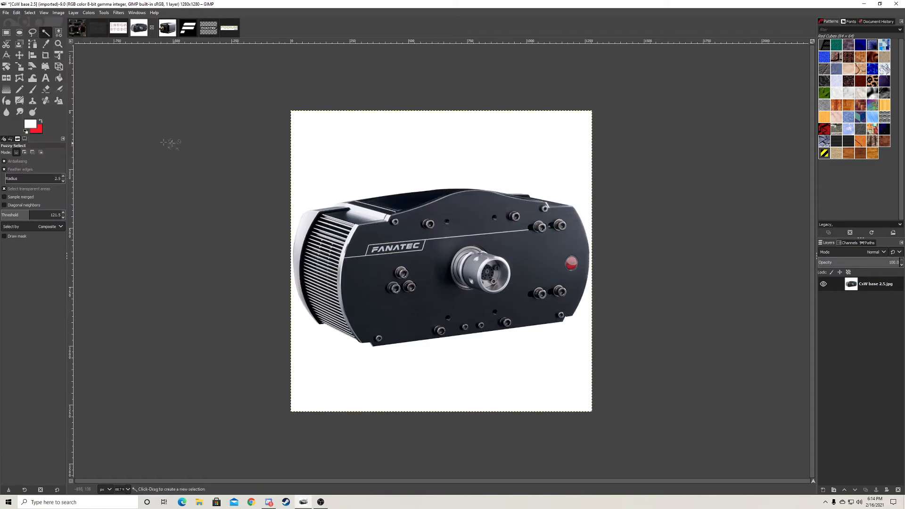
- Trace the wheel base's outline with Free Select, starting at the silver end cap's upper corner and following its outer edge downward
{"action": "left_click", "coordinate": [32, 33]}
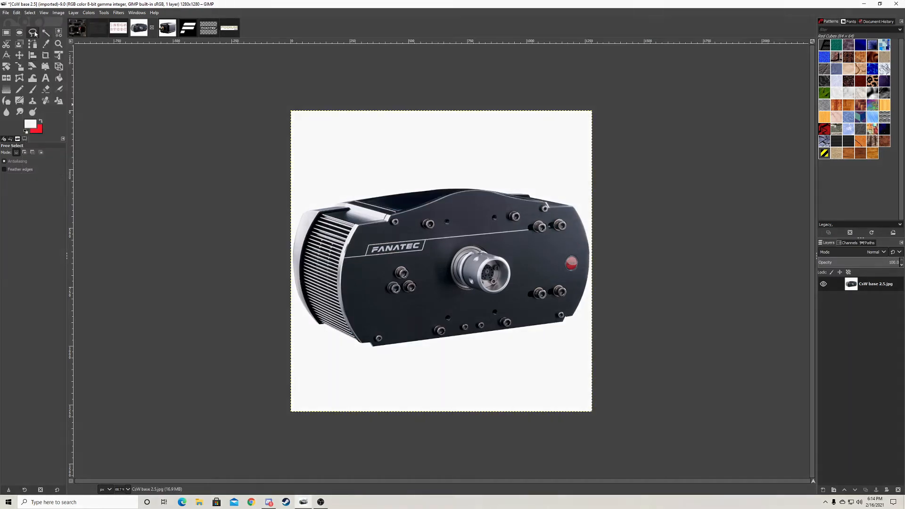
{"action": "scroll", "coordinate": [313, 196], "scroll_direction": "up", "scroll_amount": 5, "text": "ctrl"}
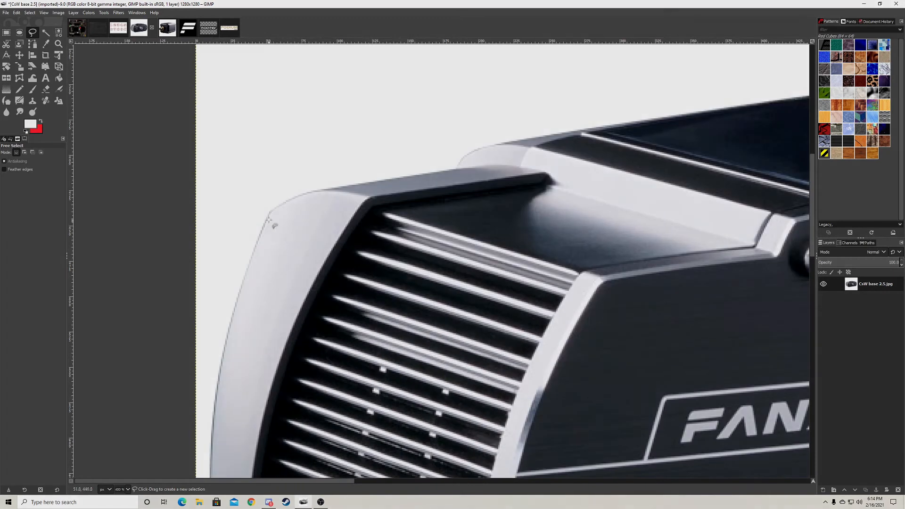
{"action": "left_click", "coordinate": [268, 213]}
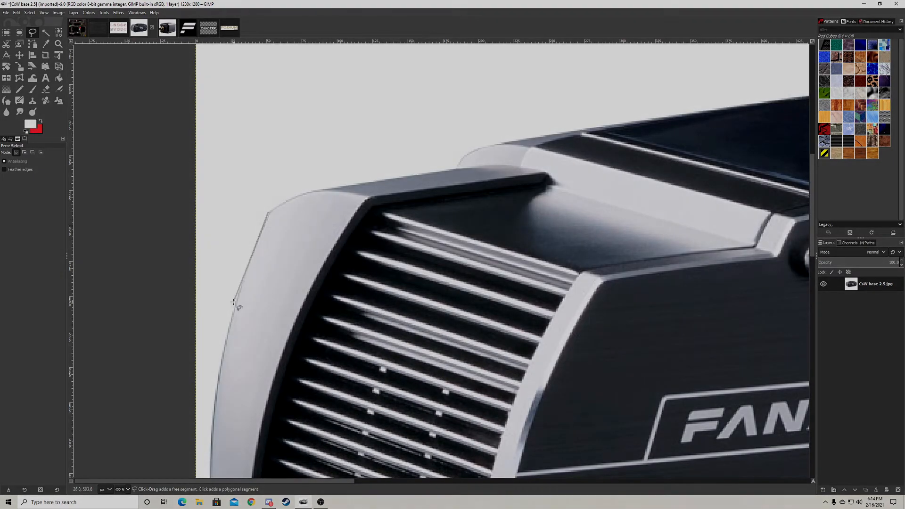
{"action": "left_click_drag", "start_coordinate": [234, 301], "coordinate": [221, 367]}
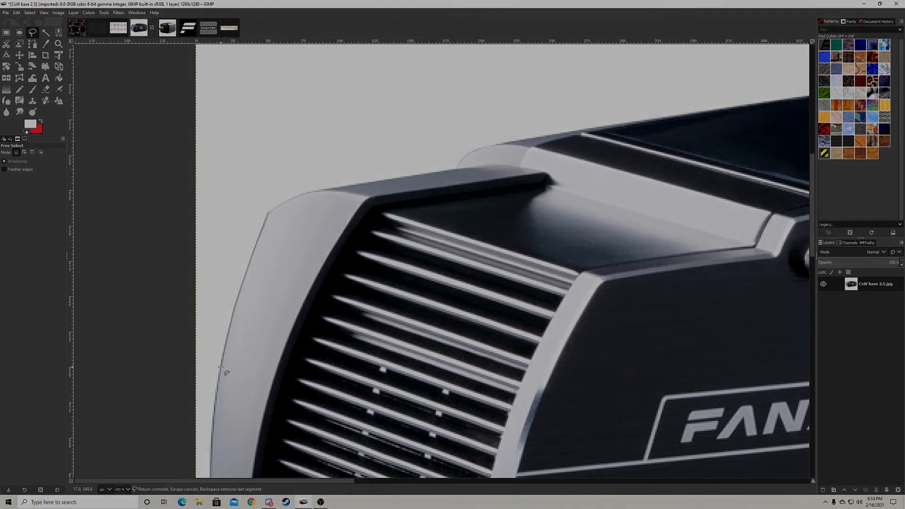
{"action": "scroll", "coordinate": [221, 367], "scroll_direction": "down", "scroll_amount": 5}
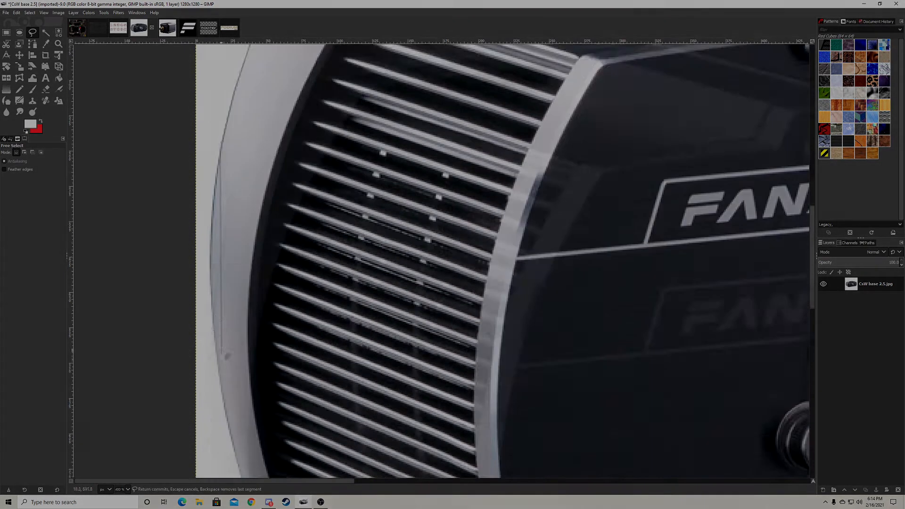